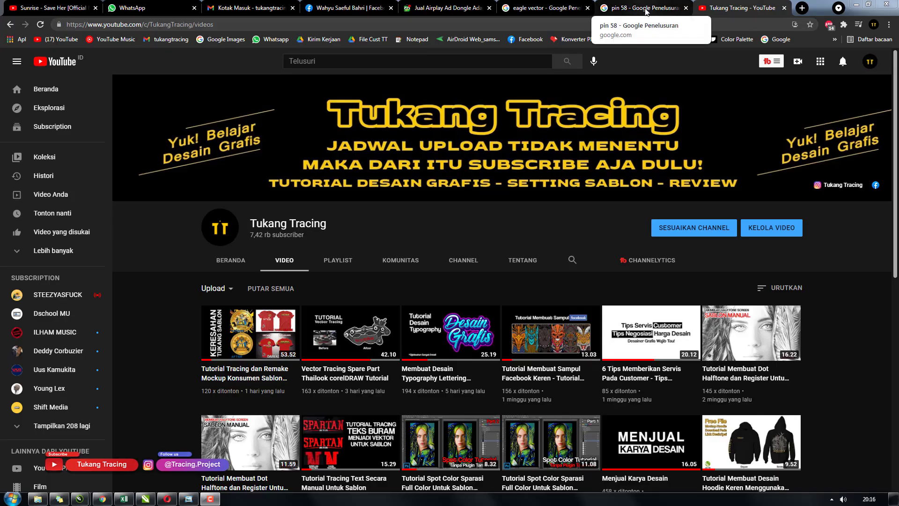
Step: View the pin 58 image results in the browser and switch to Pin.cdr in CorelDRAW
click(644, 14)
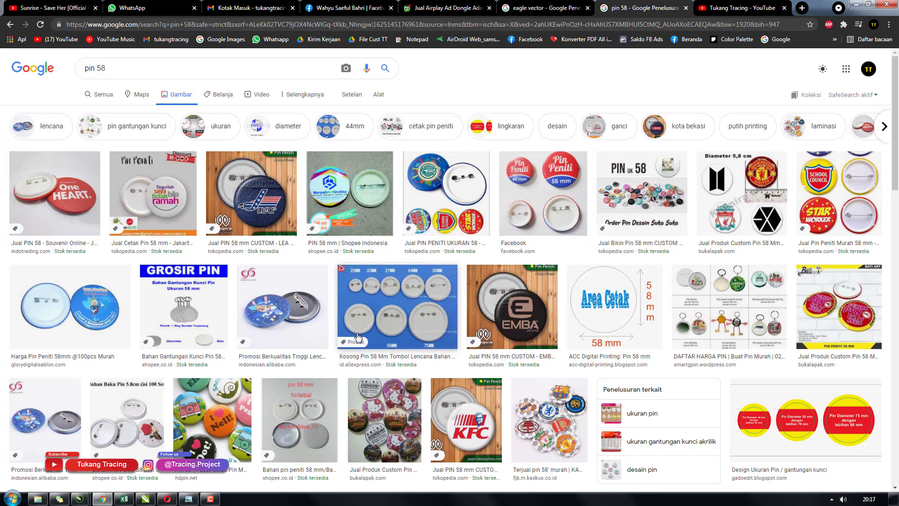
mouse_move(80, 499)
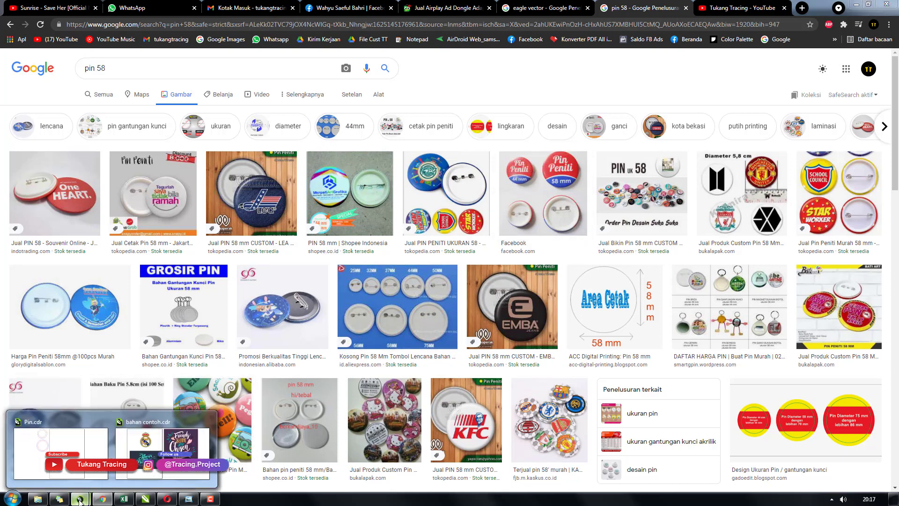
click(82, 472)
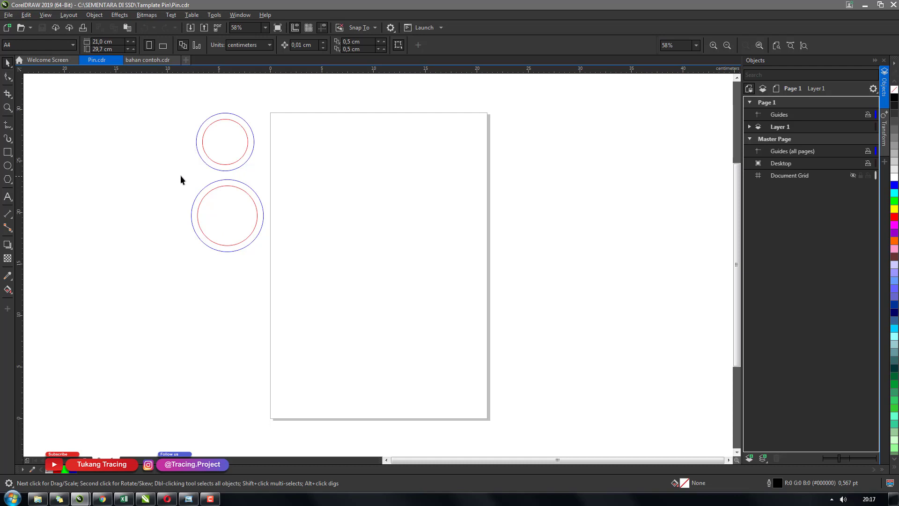
Step: Check the size of the larger pin template and of its red inner circle
drag(178, 183, 258, 255)
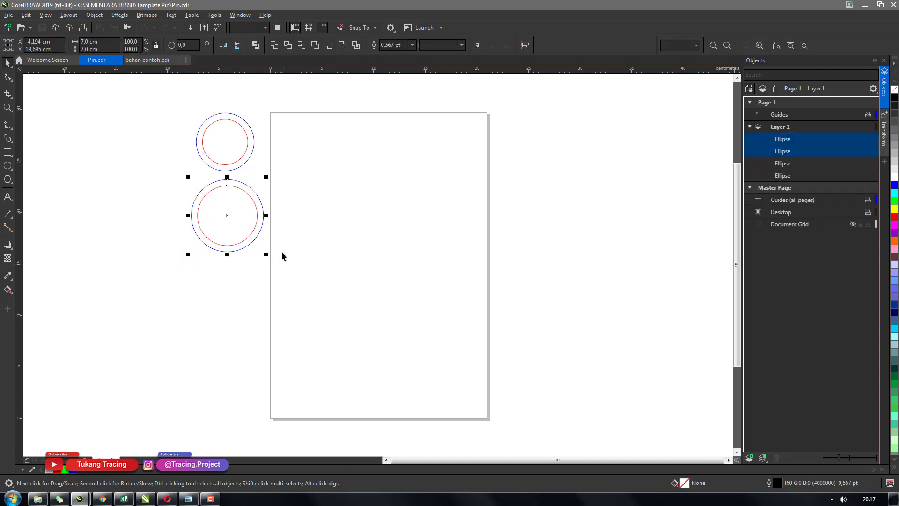
click(243, 213)
click(247, 217)
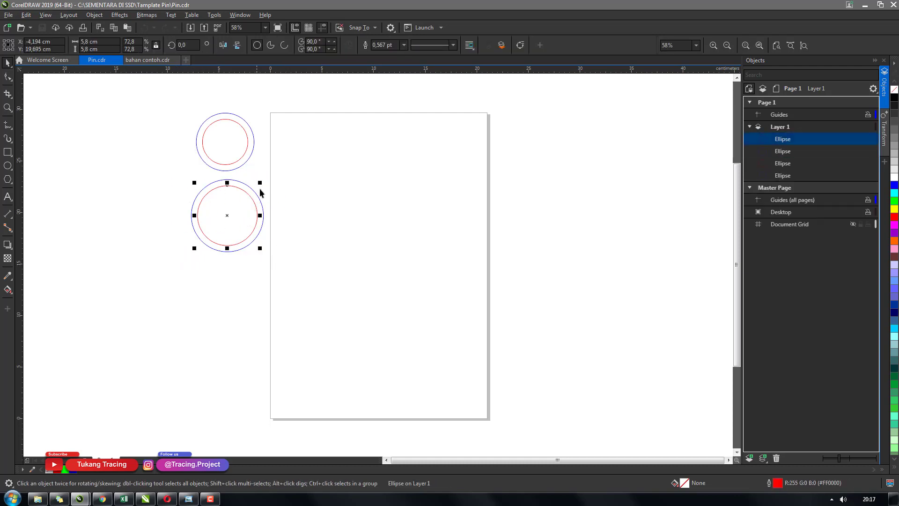
scroll(223, 198, up, 3)
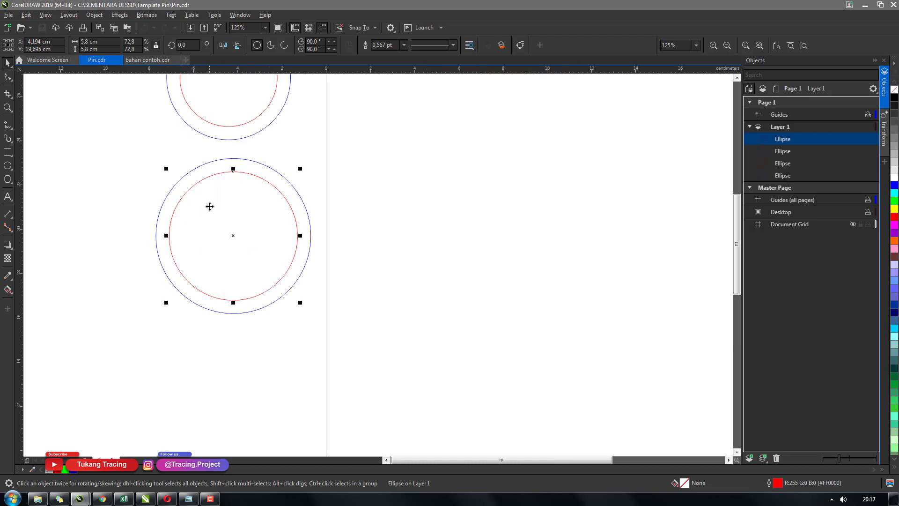
scroll(200, 203, up, 3)
scroll(234, 191, down, 3)
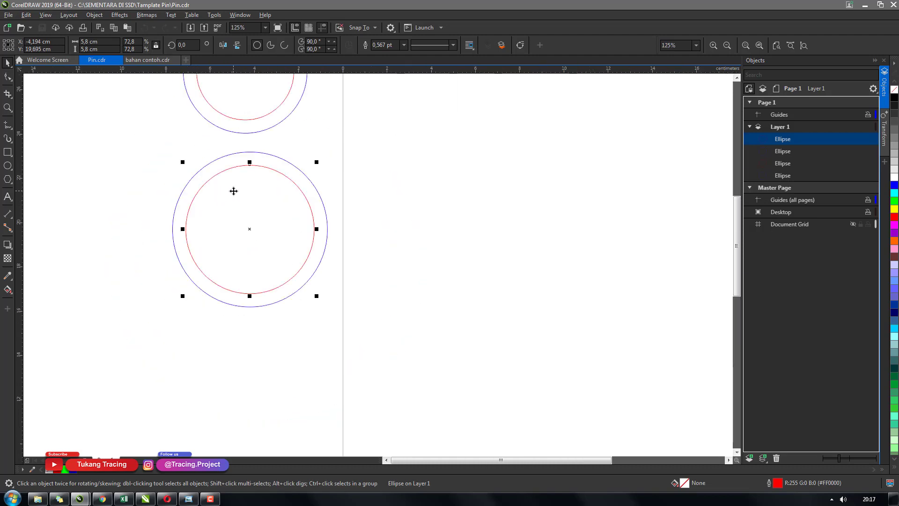
click(351, 142)
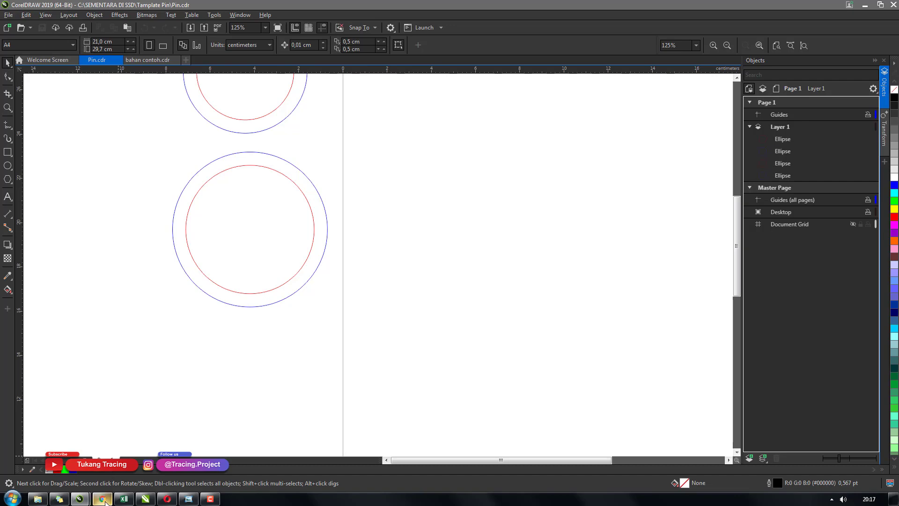
Step: Return to the browser's pin 58 image results and open the preview of the LEA denim pin
click(103, 499)
mouse_move(124, 499)
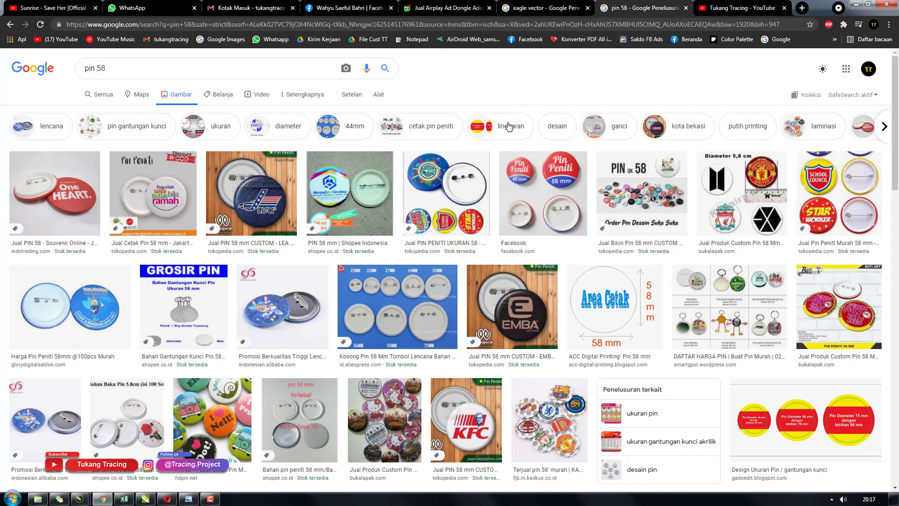
click(102, 499)
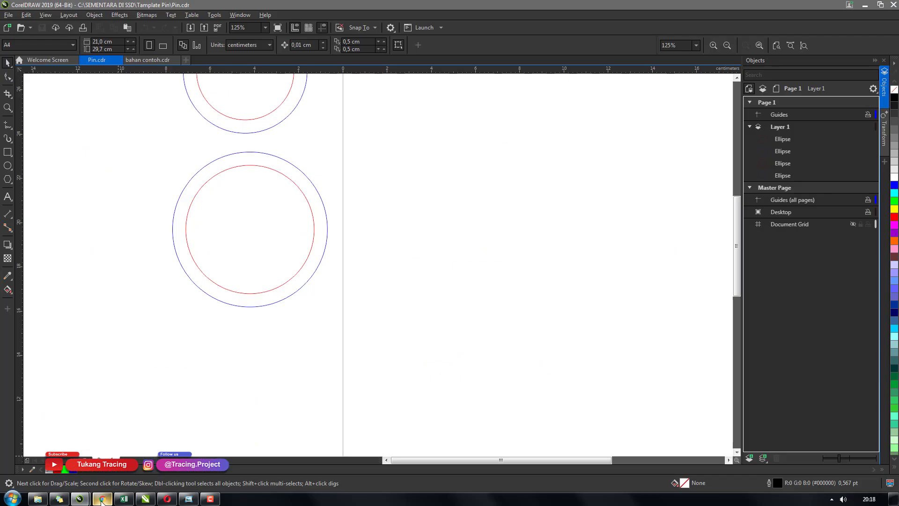
click(102, 499)
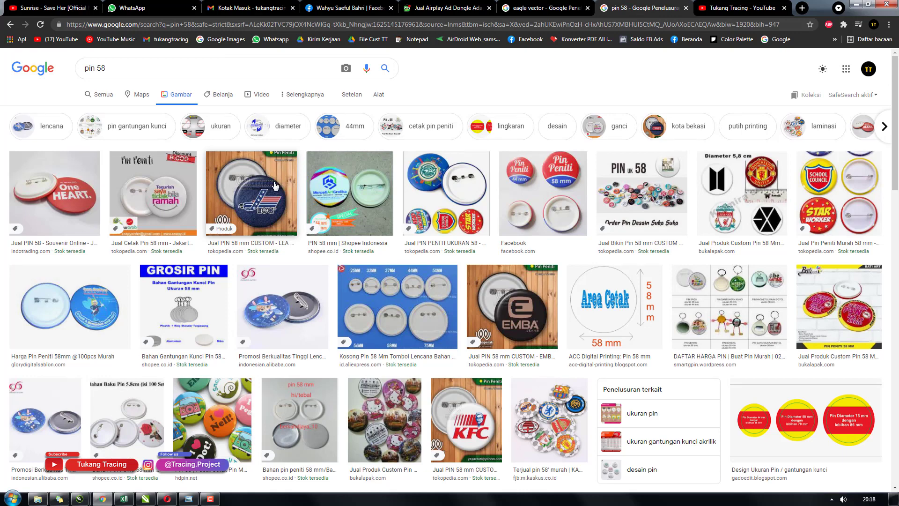
click(252, 219)
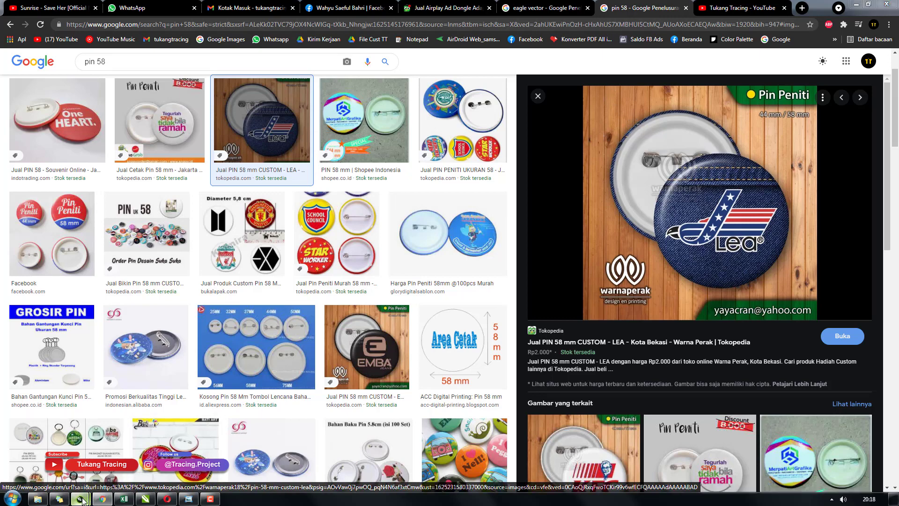
Step: Compare the template's red inner circle in CorelDRAW with the front face of the LEA pin in the browser
mouse_move(80, 498)
click(60, 447)
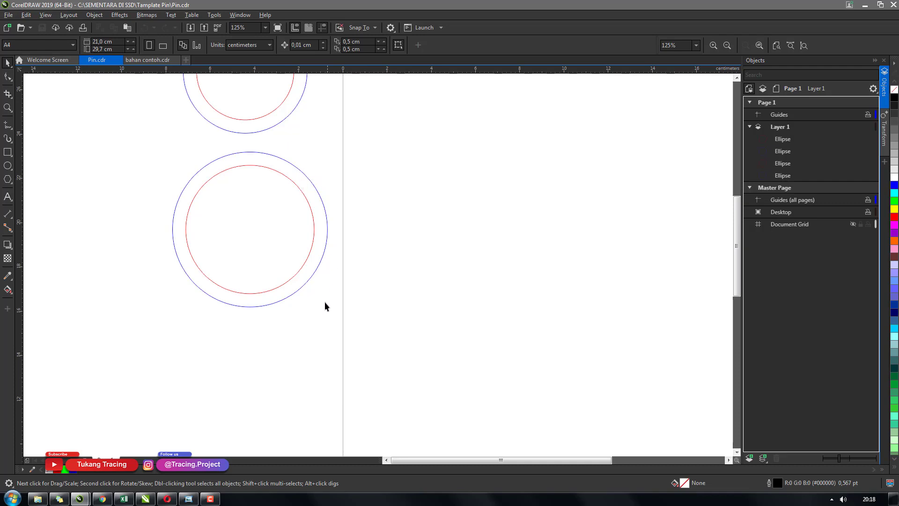
click(251, 214)
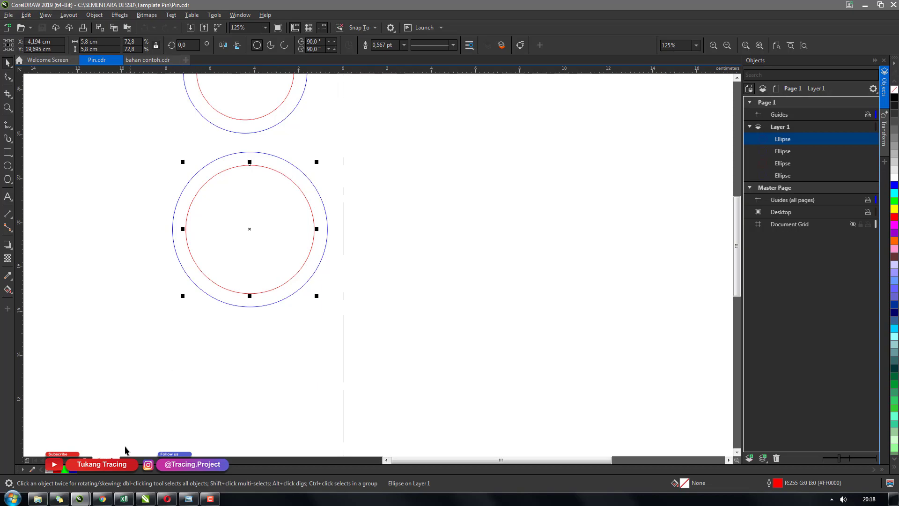
click(102, 499)
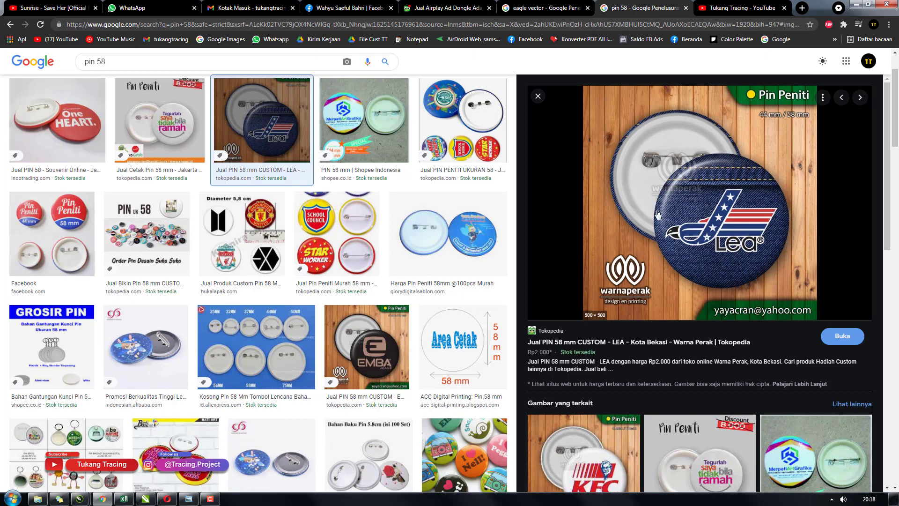
click(80, 499)
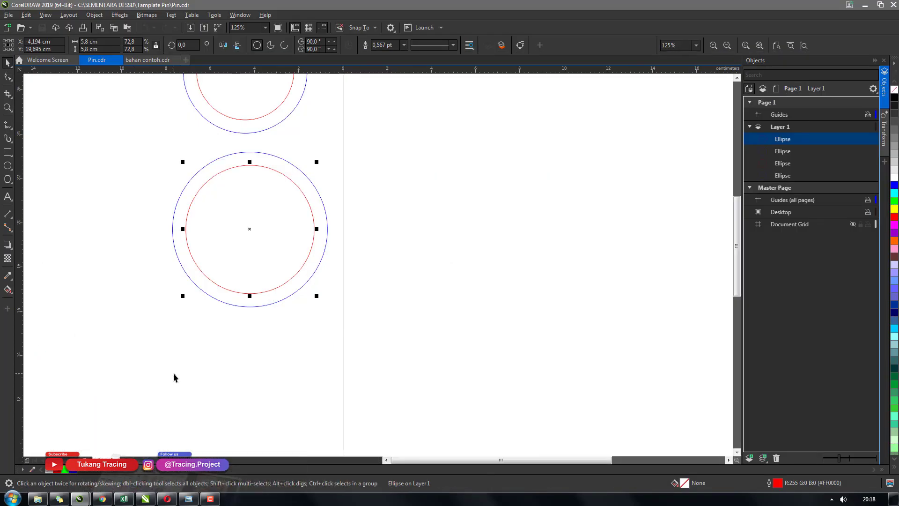
Step: Inspect the larger template's red inner circle and blue outer circle by selecting each one
click(330, 172)
click(298, 187)
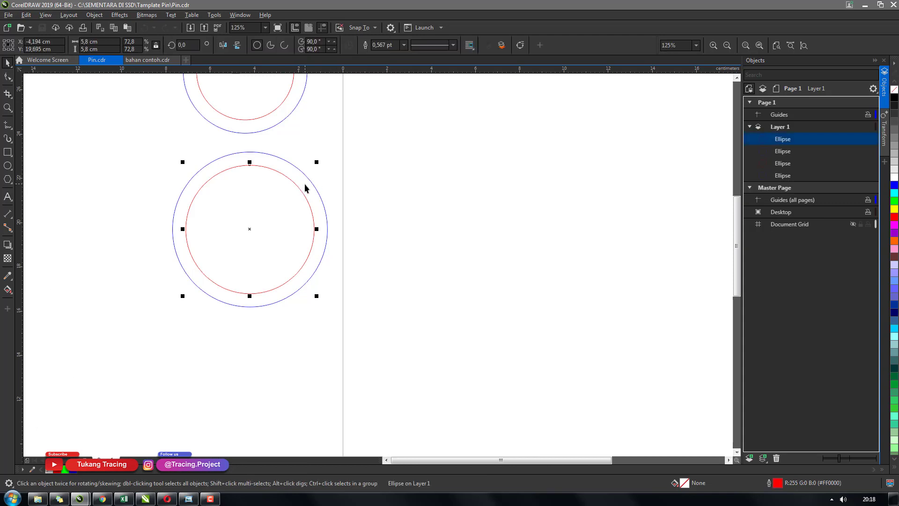
click(330, 181)
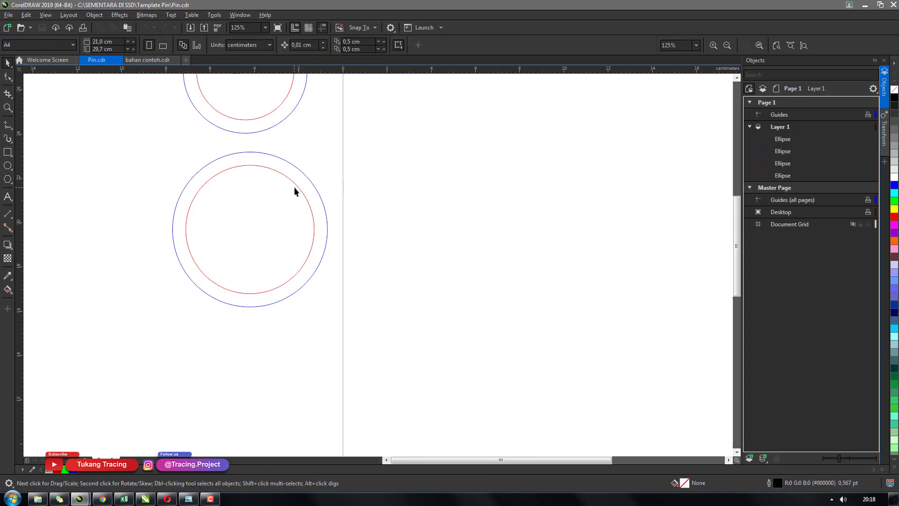
click(295, 188)
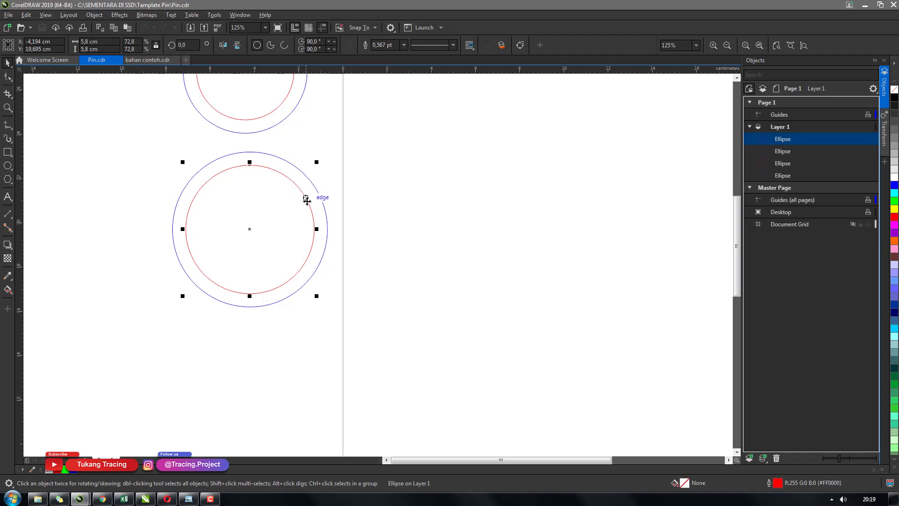
click(321, 199)
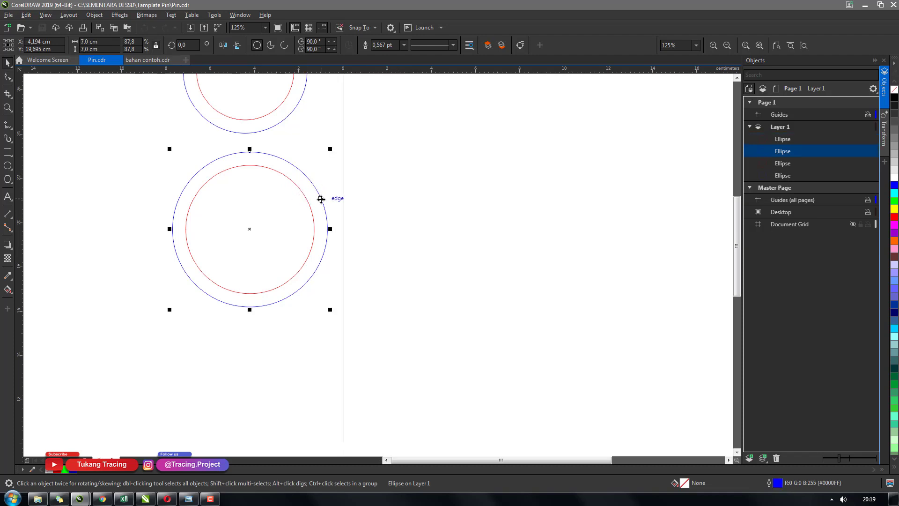
click(322, 193)
click(320, 201)
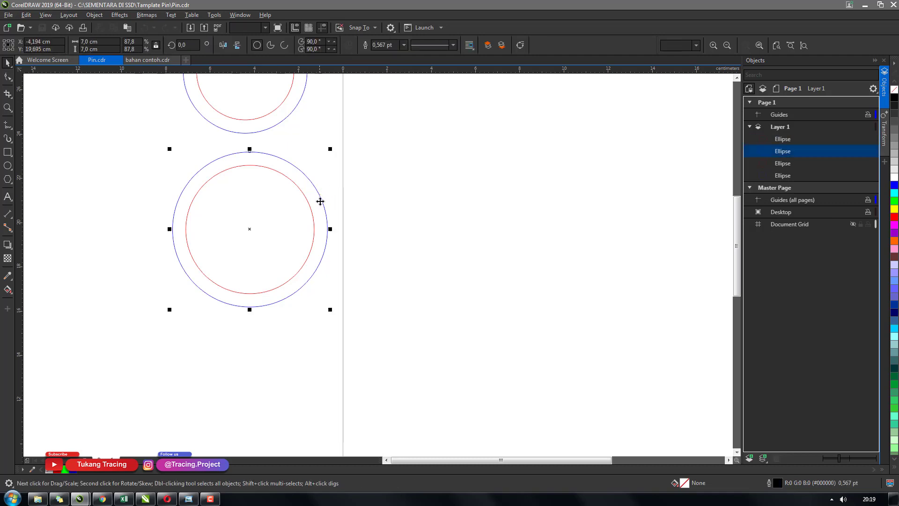
Step: Move both circles of the larger pin template together into the upper-left corner of the A4 page
click(357, 325)
drag(371, 367, 136, 143)
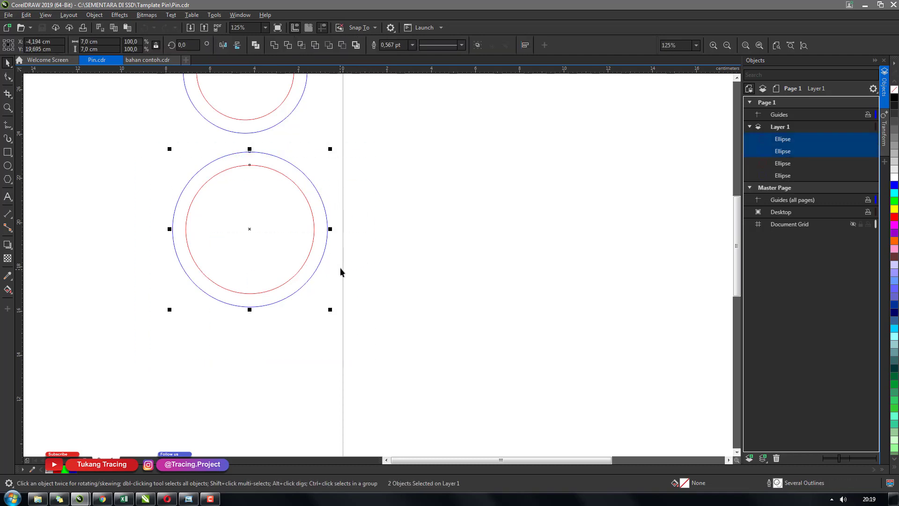
key(h)
drag(340, 272, 325, 341)
drag(328, 289, 307, 295)
key(space)
drag(253, 287, 436, 158)
click(490, 147)
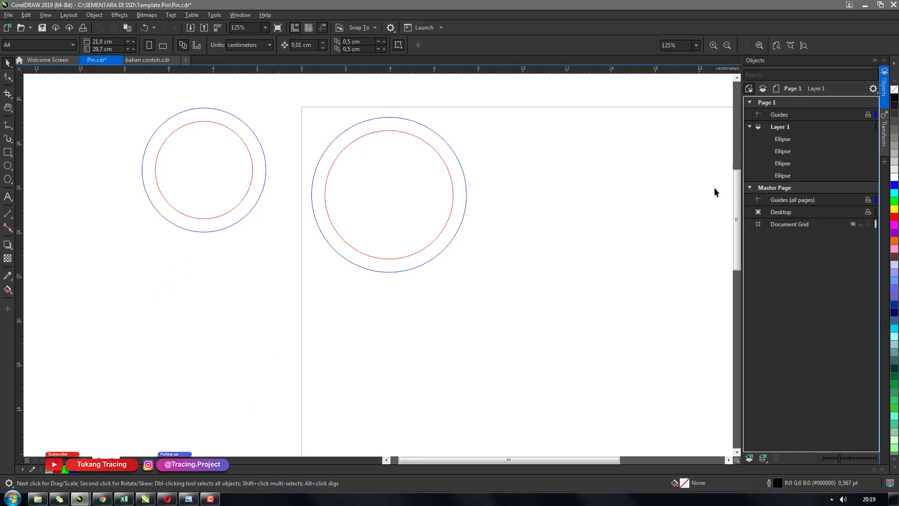
drag(736, 199, 736, 197)
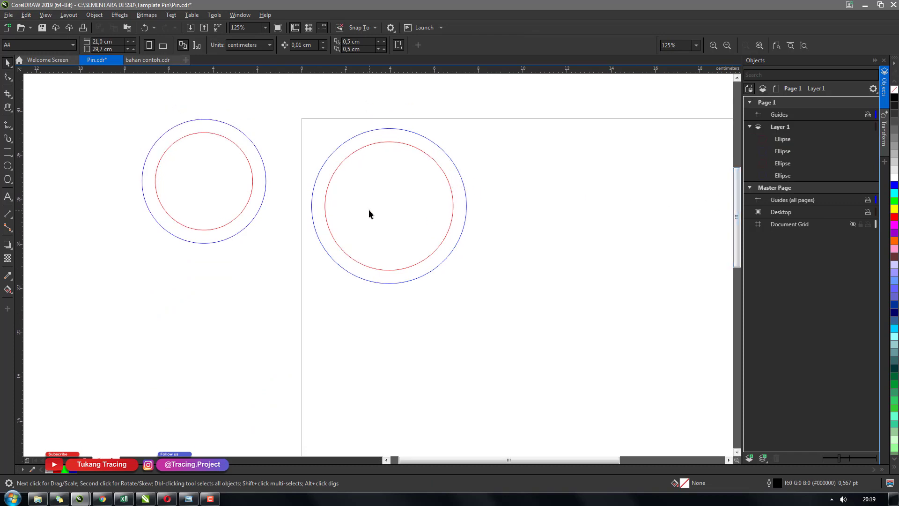
scroll(296, 228, down, 2)
scroll(337, 190, up, 2)
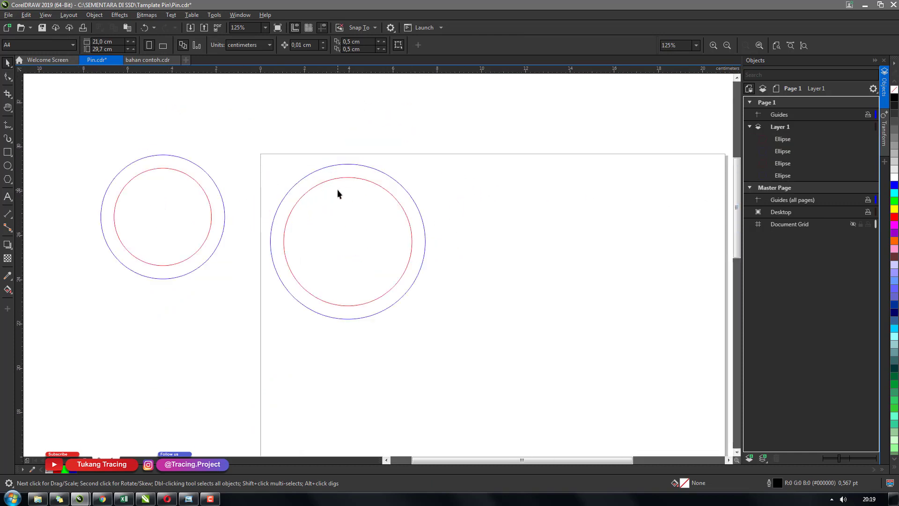
Step: Copy the purple "Friends Become Our Chosen Family" bitmap from bahan contoh.cdr and paste it into Pin.cdr
click(176, 60)
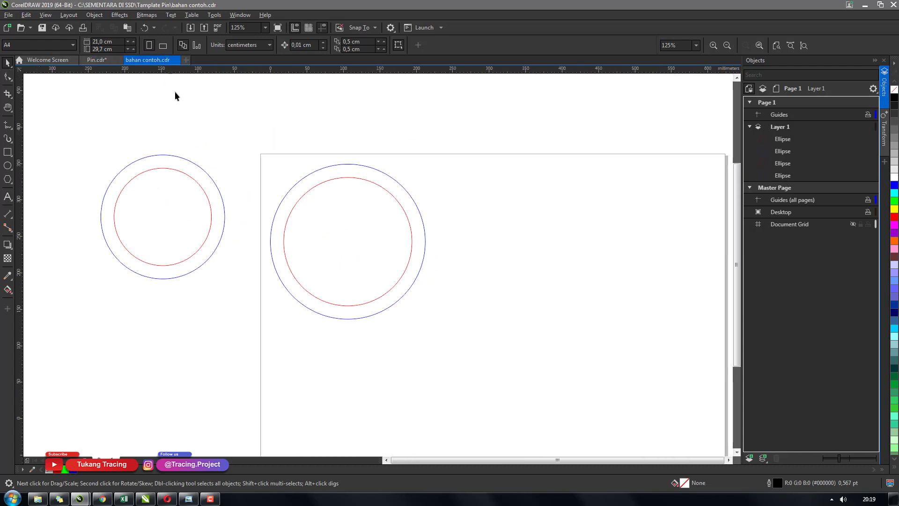
click(427, 277)
click(613, 186)
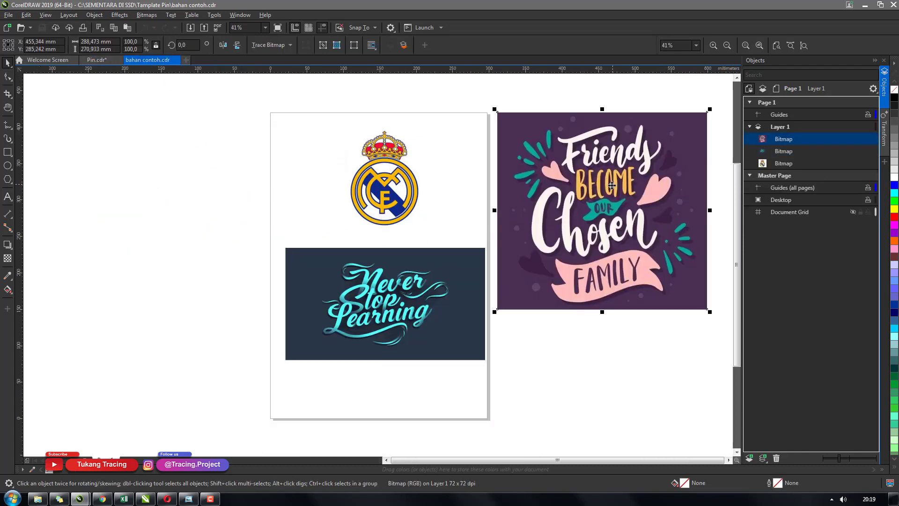
click(97, 59)
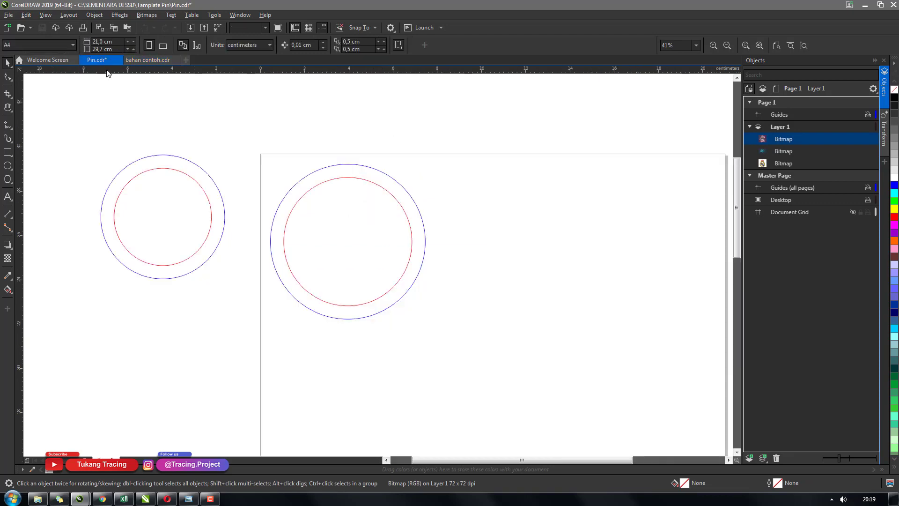
key(ctrl+v)
scroll(482, 207, down, 5)
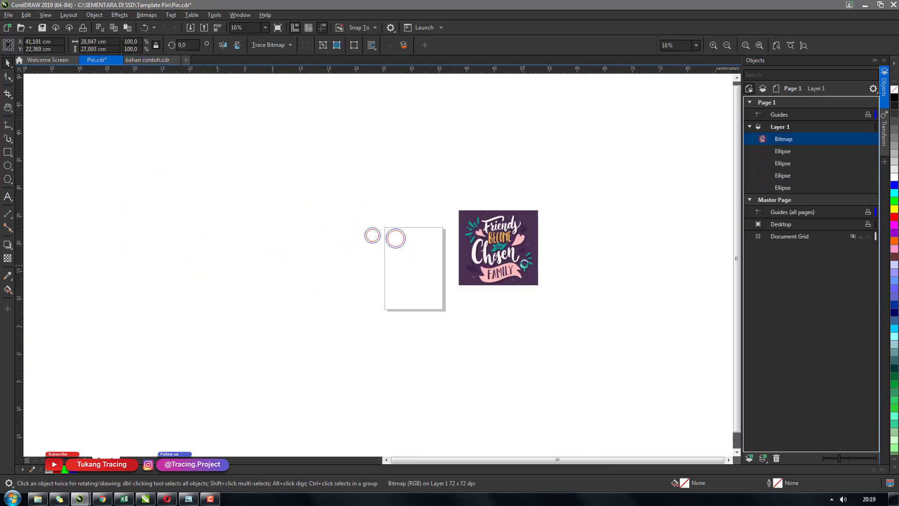
Step: Scale the pasted bitmap proportionally to about 17.1 × 16.1 cm and place it just right of the larger pin template
drag(556, 154, 489, 217)
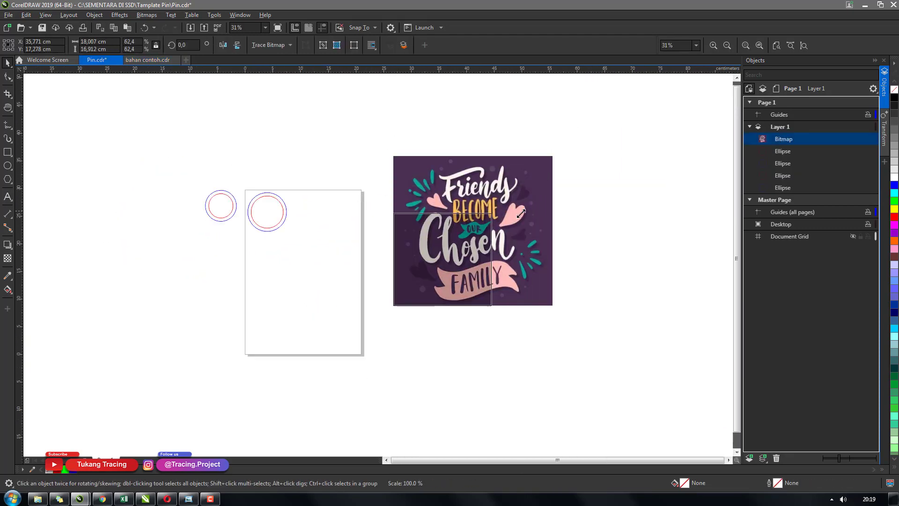
drag(442, 262, 321, 220)
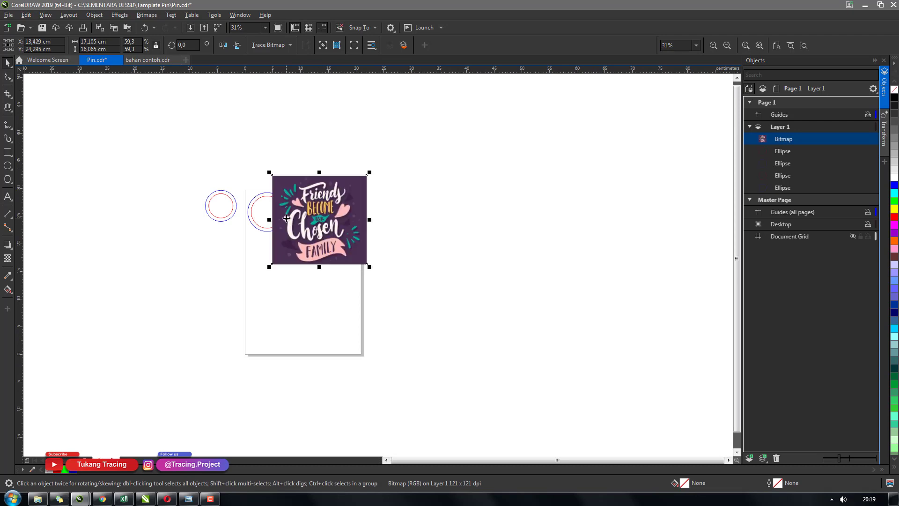
scroll(287, 218, up, 2)
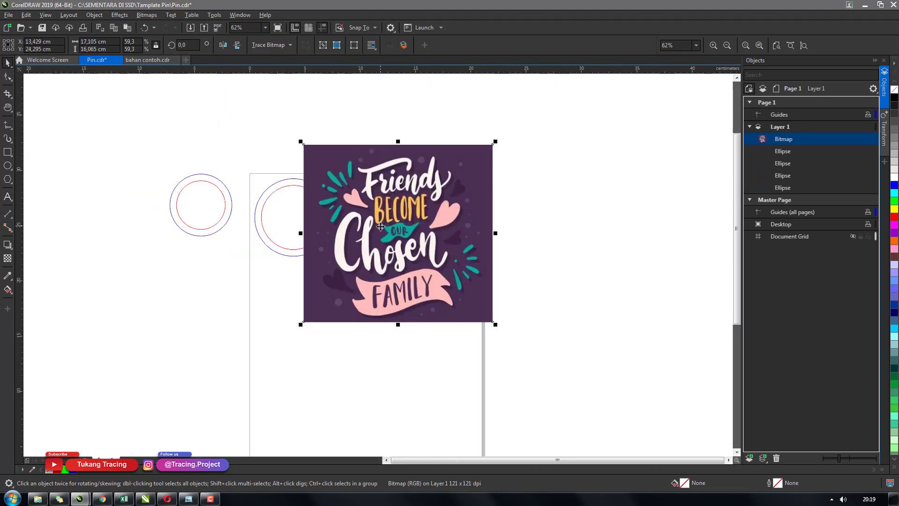
scroll(371, 223, up, 2)
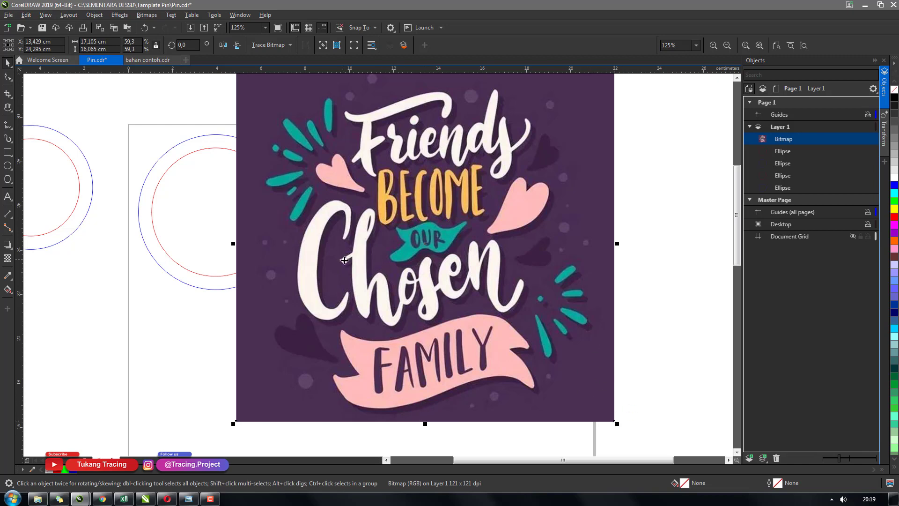
drag(344, 261, 444, 261)
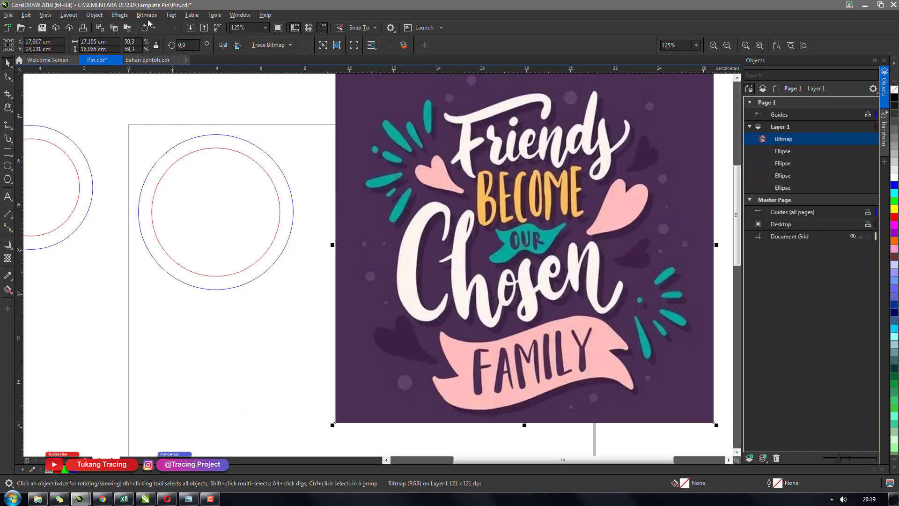
Step: Try to PowerClip the artwork bitmap inside the larger template's red inner circle and open its contents for editing
right_click(409, 229)
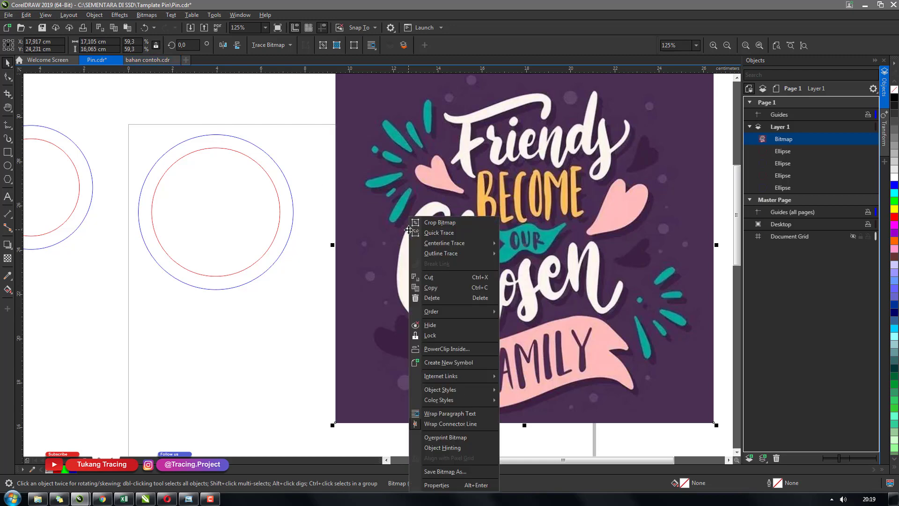
click(462, 350)
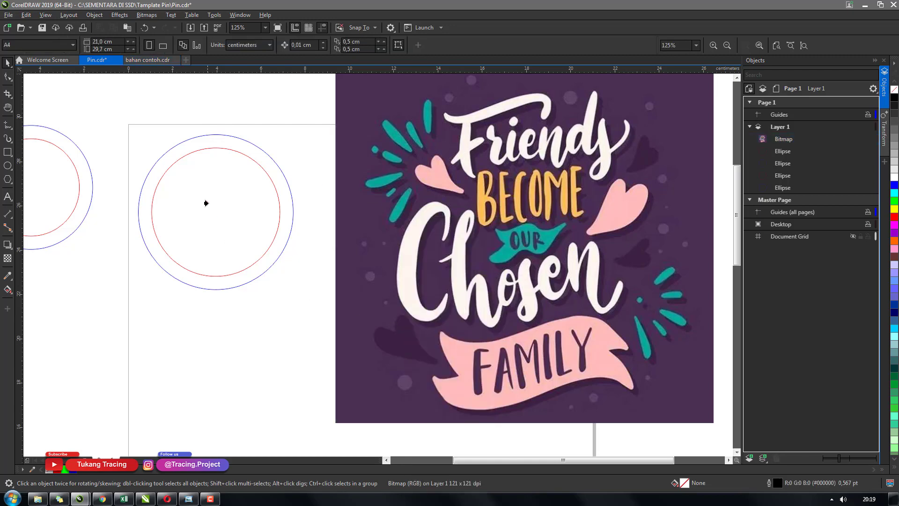
click(211, 202)
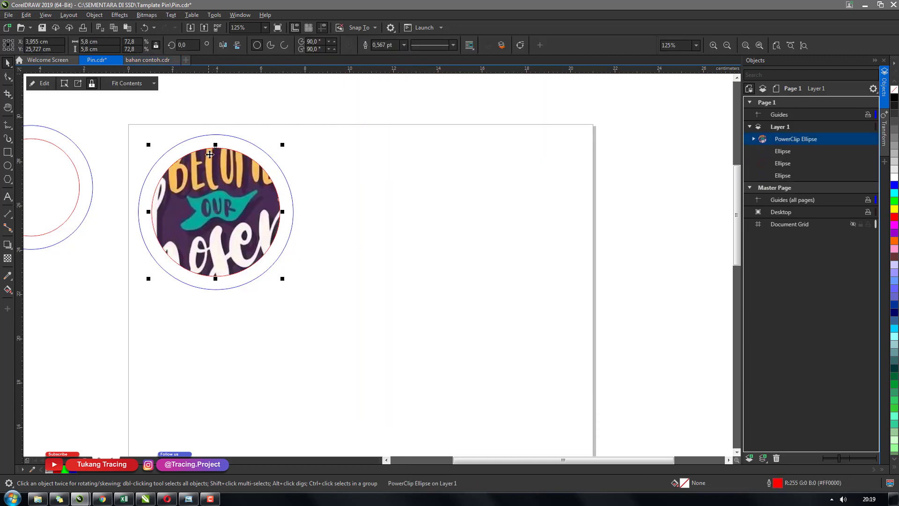
click(38, 82)
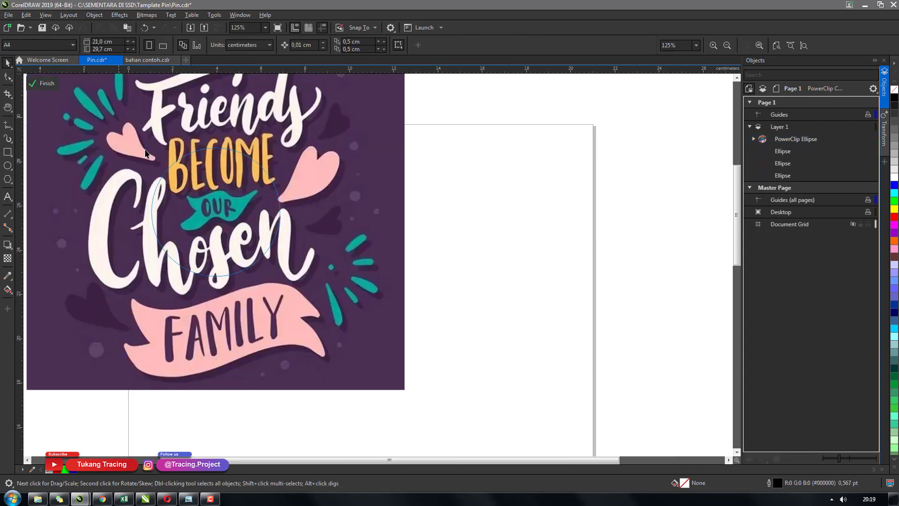
Step: Scale the clipped bitmap to about 5.4 × 5.1 cm within the circle and finish editing the PowerClip contents
click(330, 196)
drag(405, 391, 284, 276)
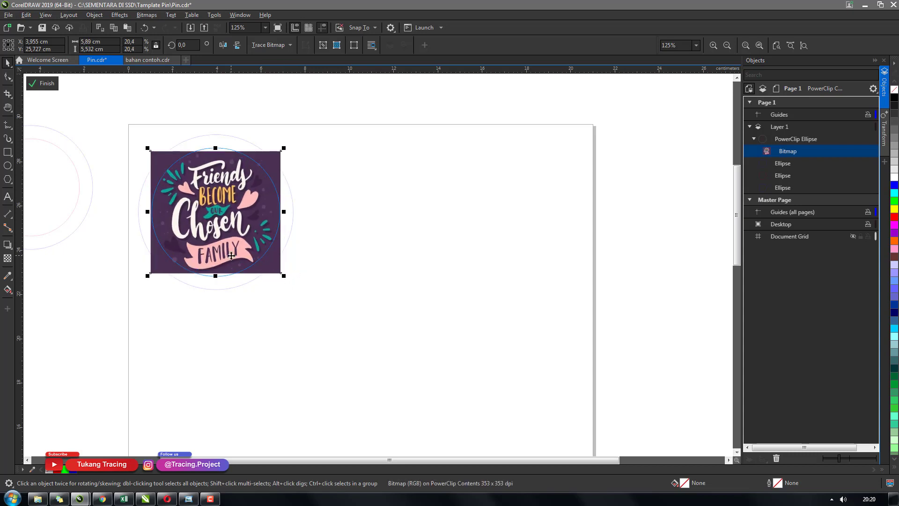
scroll(214, 247, up, 2)
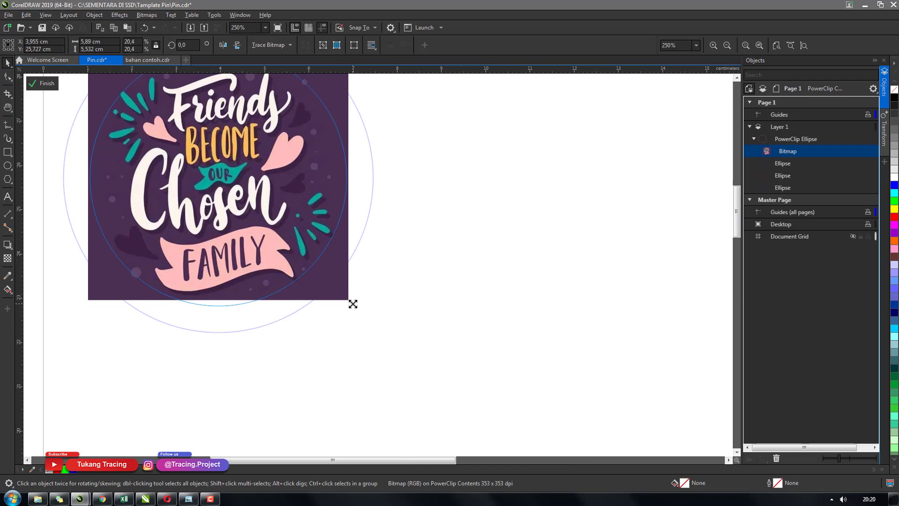
drag(352, 303, 356, 307)
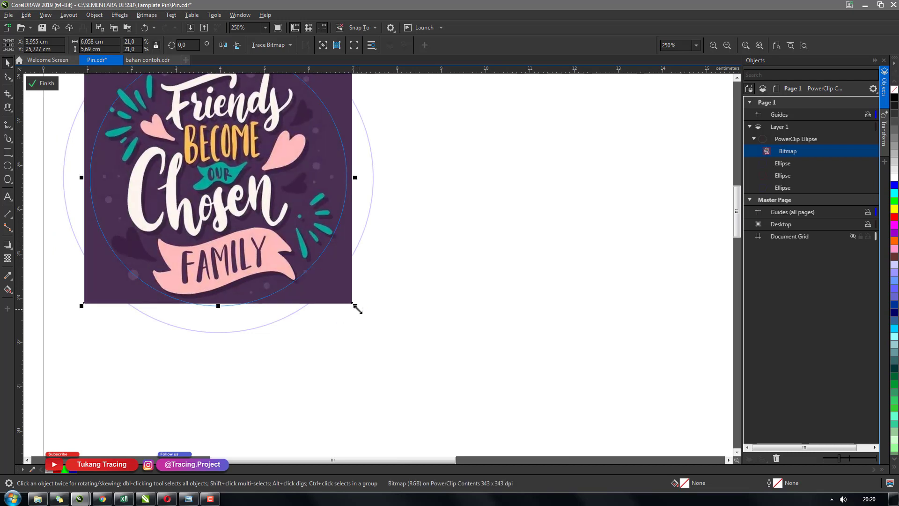
drag(356, 308, 342, 295)
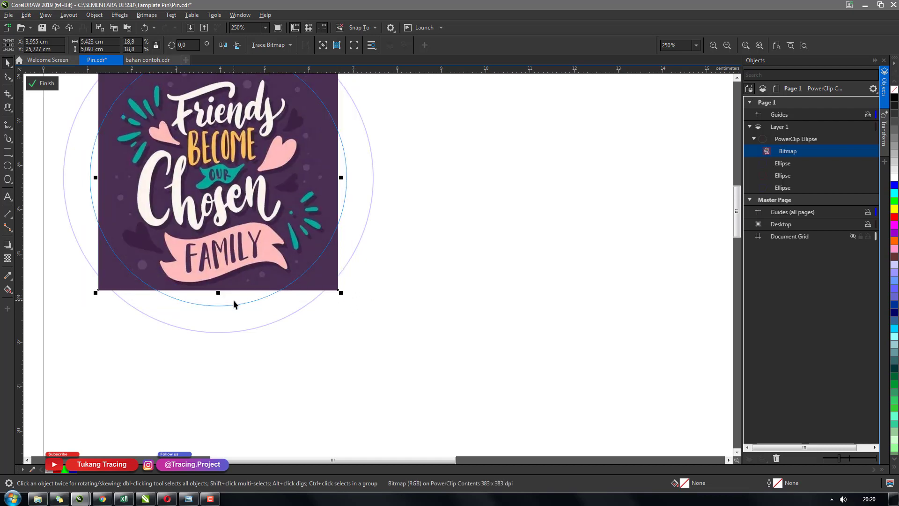
click(43, 84)
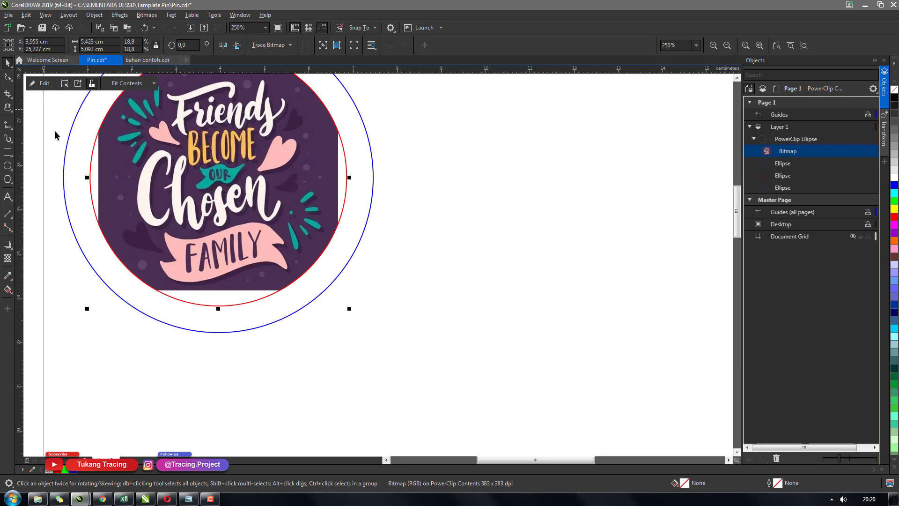
Step: Undo the PowerClip and the scaling of its contents so the original bitmap is placed beside the template again
click(240, 362)
click(225, 304)
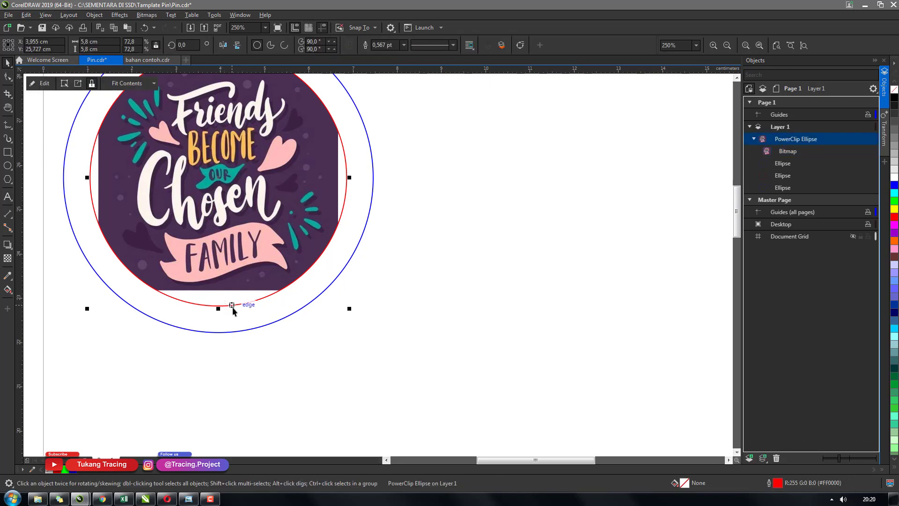
double_click(230, 307)
key(ctrl+z)
key(ctrl+z)
key(ctrl+z)
key(ctrl+z)
key(ctrl+z)
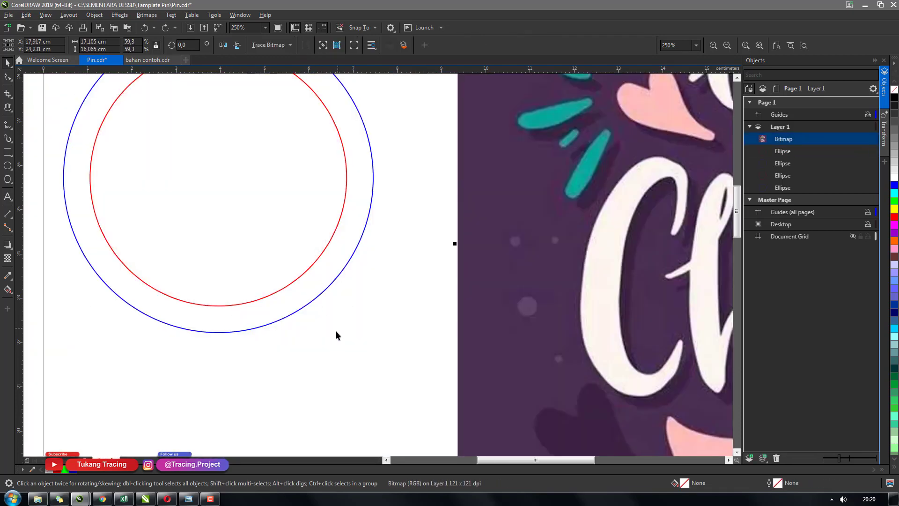
Step: Scale the bitmap proportionally to about 7.3 × 6.9 cm and position it on the page beside the larger template
click(335, 329)
scroll(335, 329, down, 2)
click(485, 293)
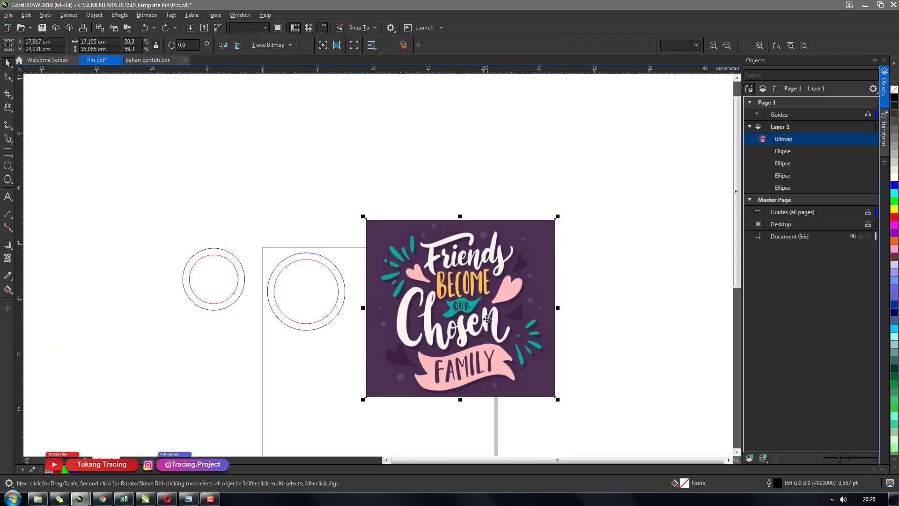
drag(555, 397, 448, 326)
drag(414, 286, 427, 328)
Step: Set the bitmap's width to 5.8 cm with locked proportions and shift it slightly closer to the larger template
click(315, 297)
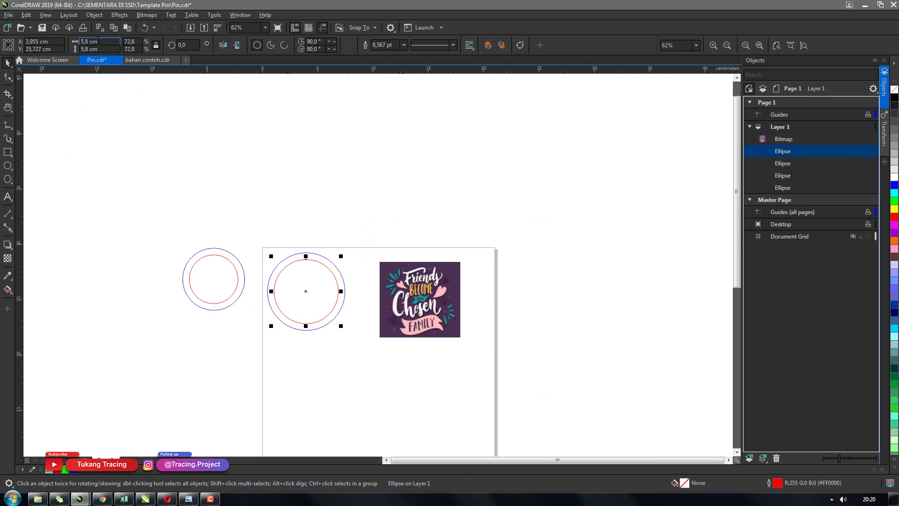
click(390, 301)
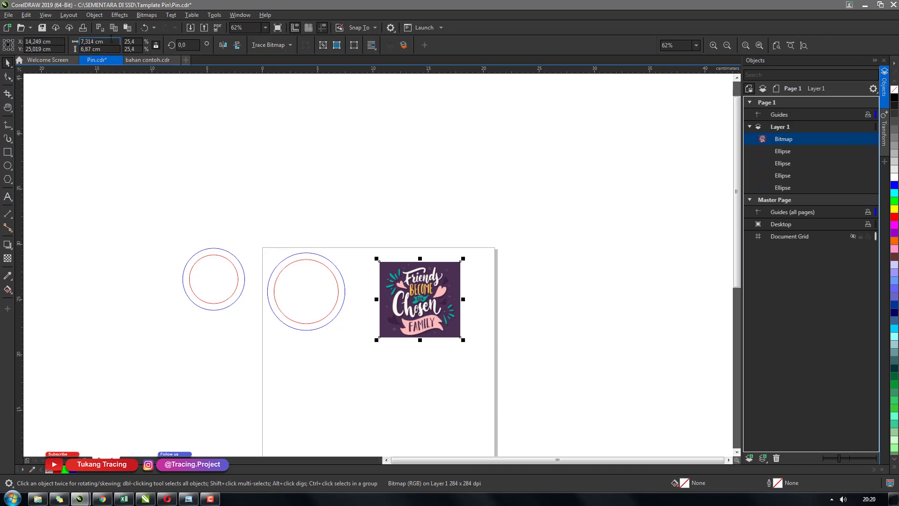
drag(111, 42, 59, 42)
text(5,8)
click(167, 158)
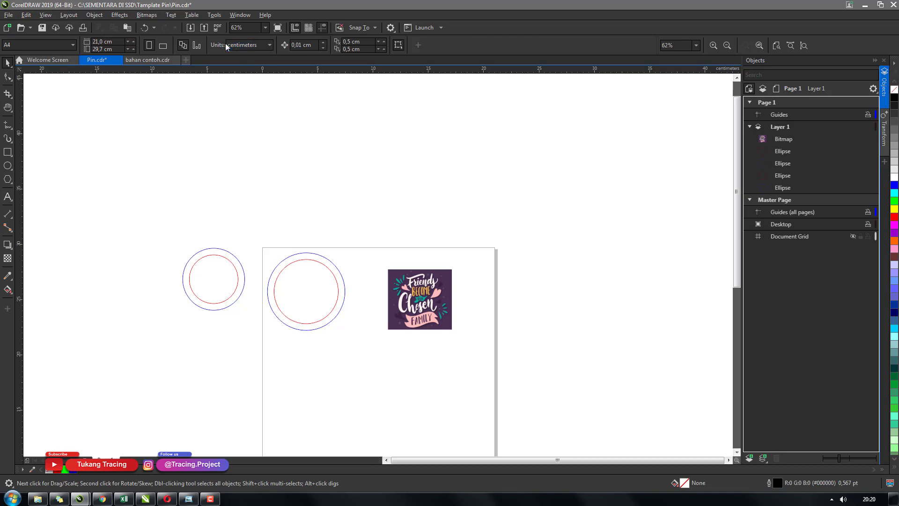
click(398, 317)
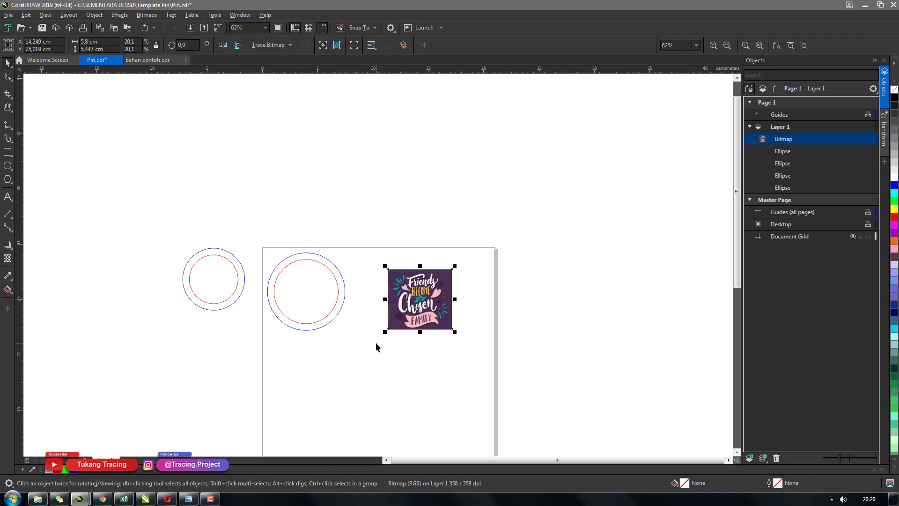
scroll(342, 329, up, 2)
drag(473, 276, 454, 259)
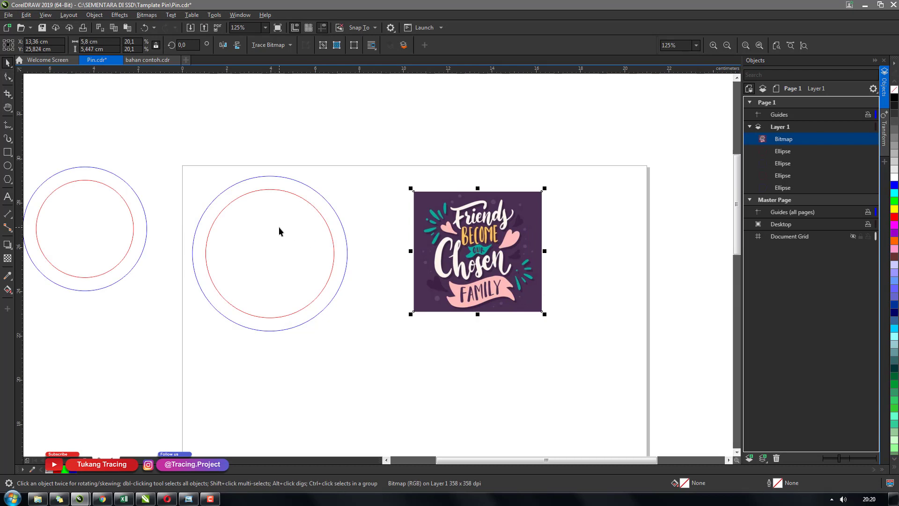
Step: Fill the larger template's red inner circle with the purple background colour #4B3053 sampled from the bitmap
click(279, 226)
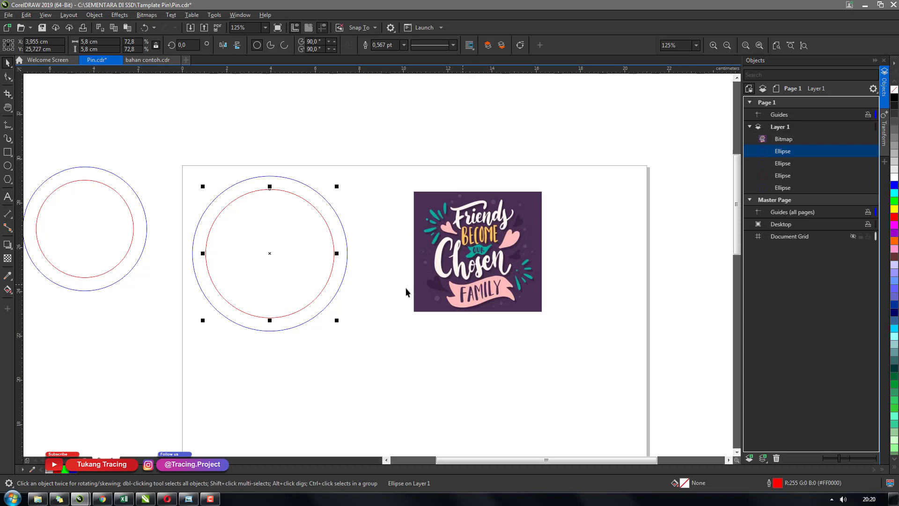
click(7, 276)
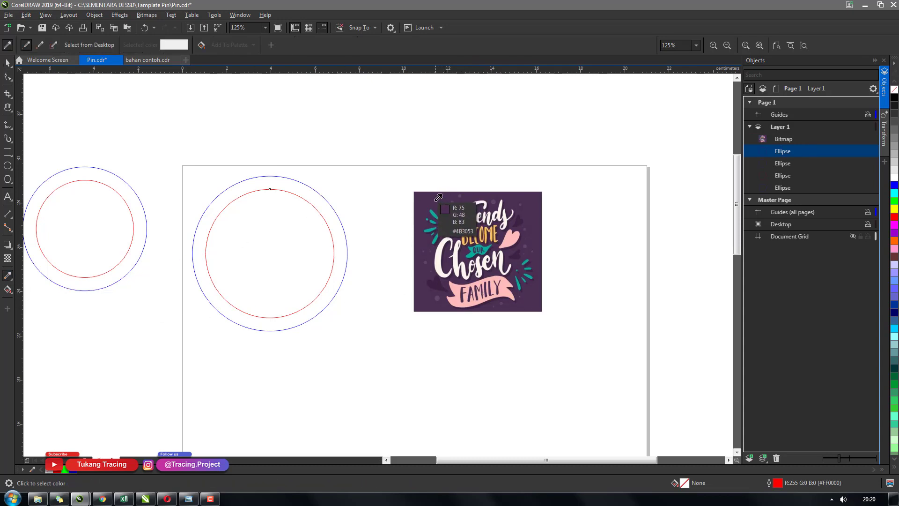
click(438, 196)
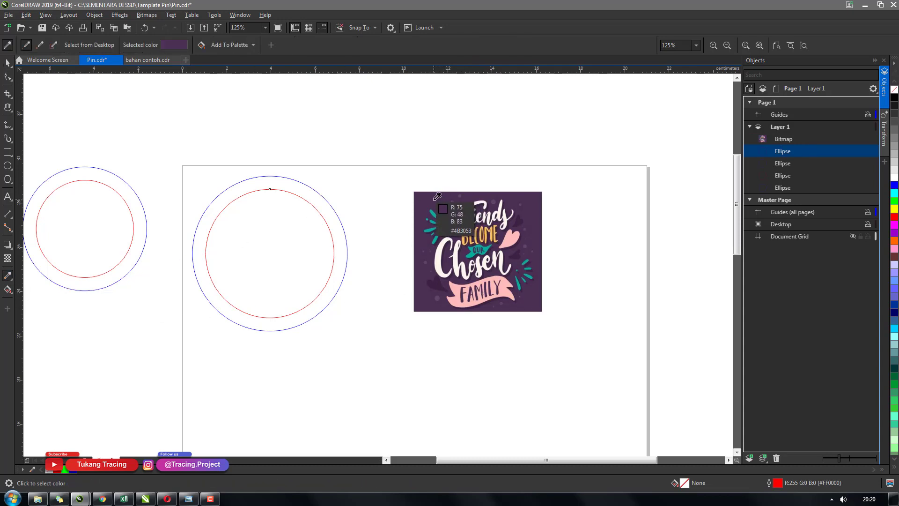
click(287, 232)
key(space)
Step: Move the bitmap onto the purple circle and shrink it to about 4.4 × 4.1 cm
click(492, 233)
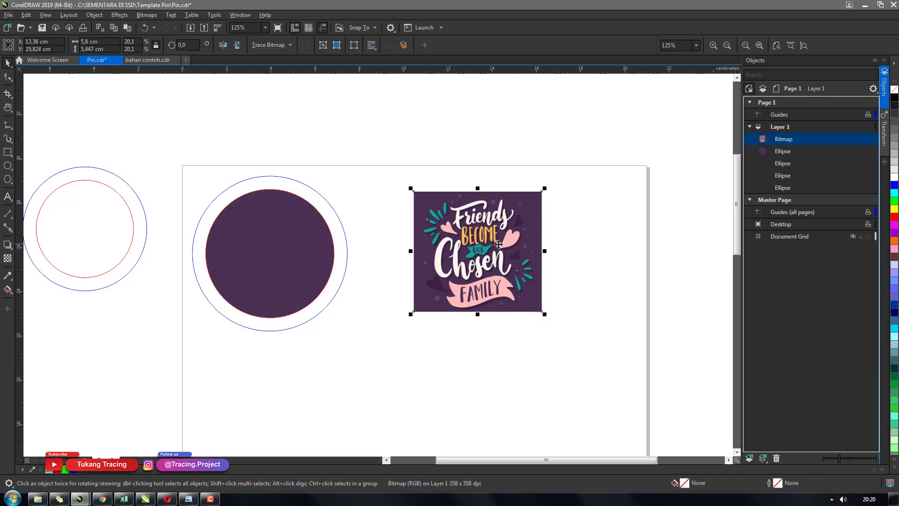
drag(499, 248, 305, 237)
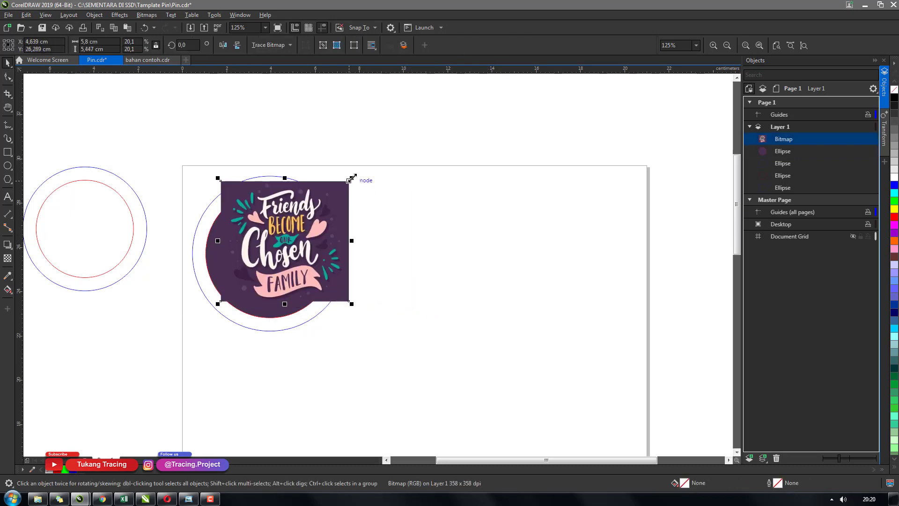
drag(352, 178, 347, 210)
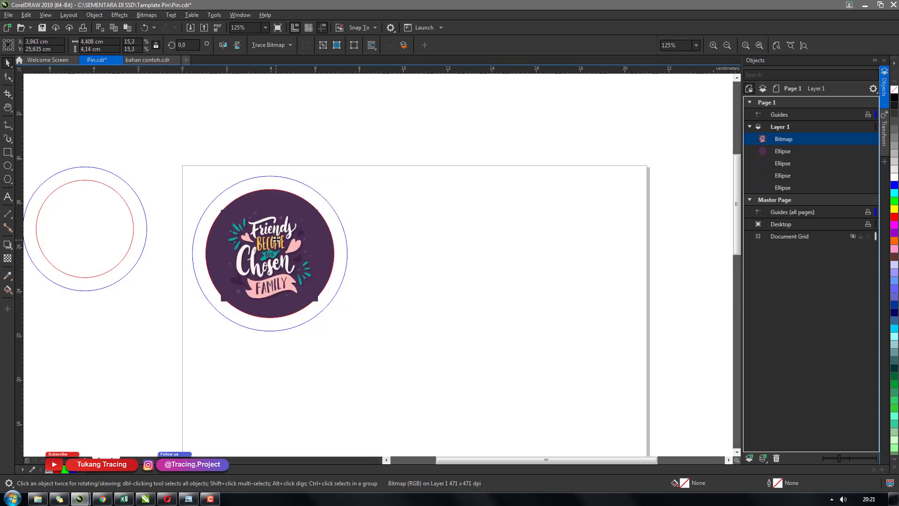
Step: Enlarge the bitmap proportionally to about 4.9 × 4.6 cm and center it on the purple circle
drag(275, 240, 276, 232)
drag(322, 299, 328, 305)
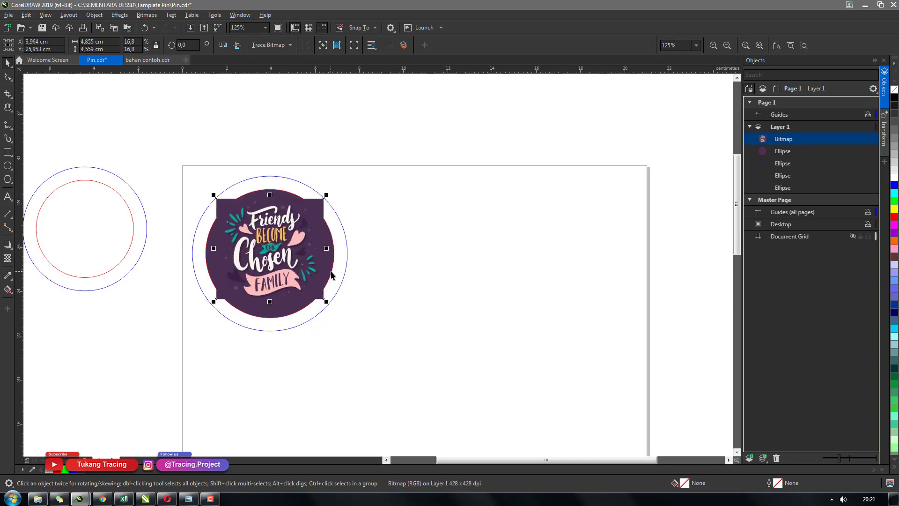
shift+click(333, 276)
click(382, 246)
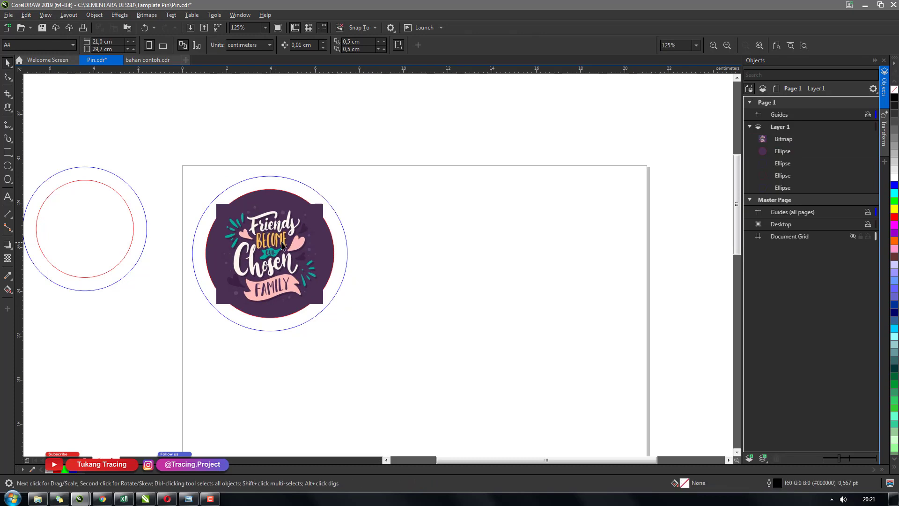
Step: Move the bitmap off to the side of the template and PowerClip it inside the purple inner circle
click(271, 229)
drag(268, 267, 416, 268)
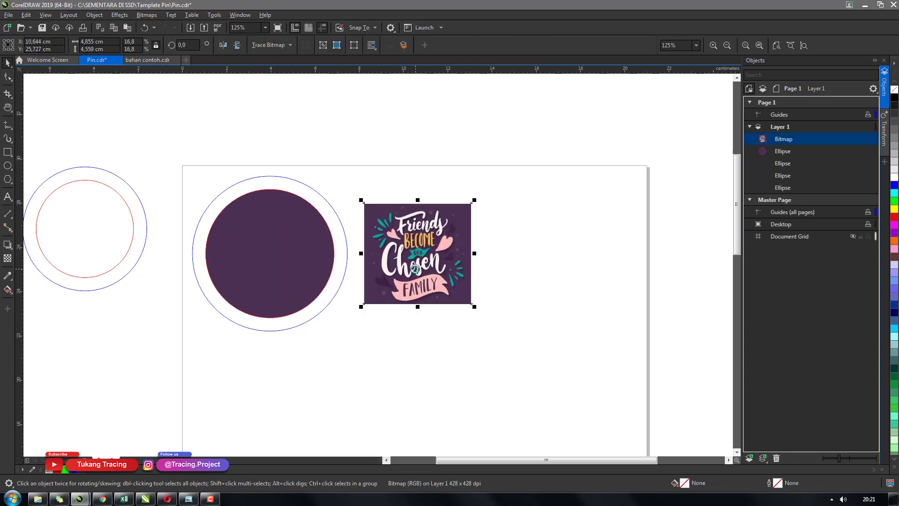
right_click(415, 269)
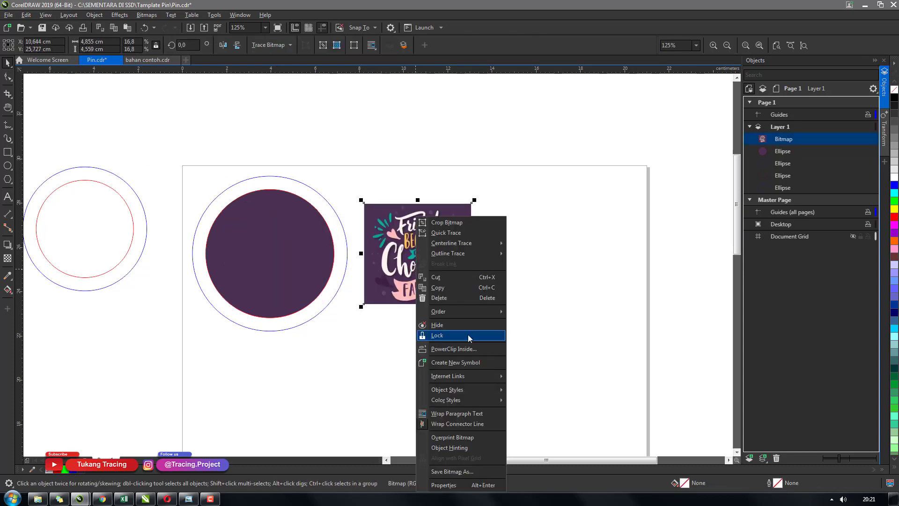
click(468, 348)
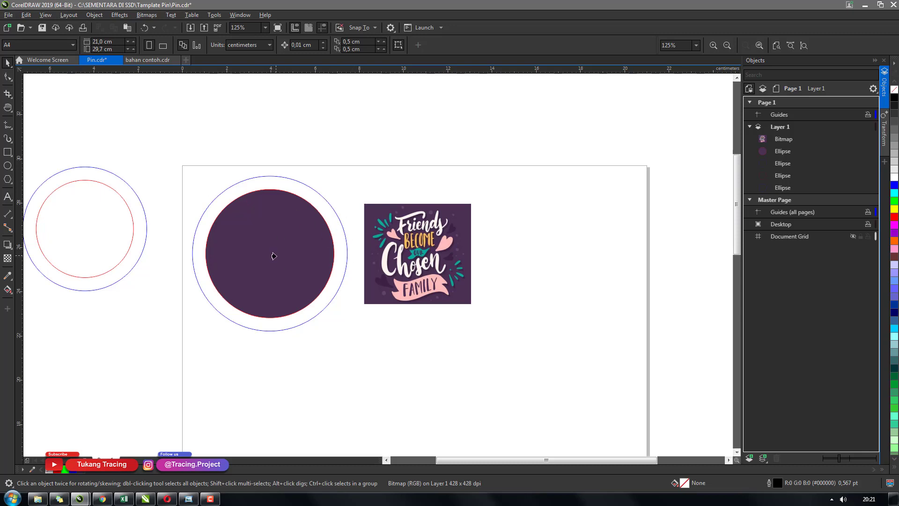
click(276, 255)
click(406, 224)
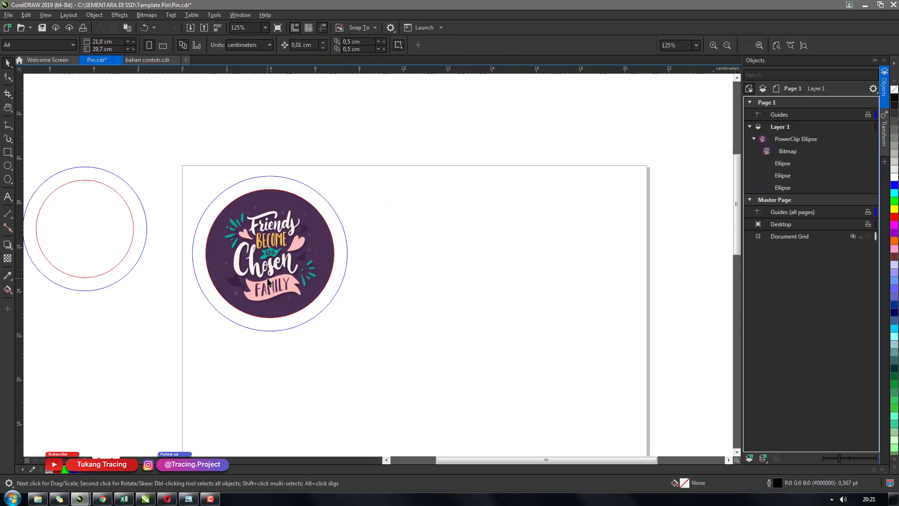
Step: Examine the clipped pin artwork up close and select it to check its fit inside the red circle
scroll(268, 281, up, 2)
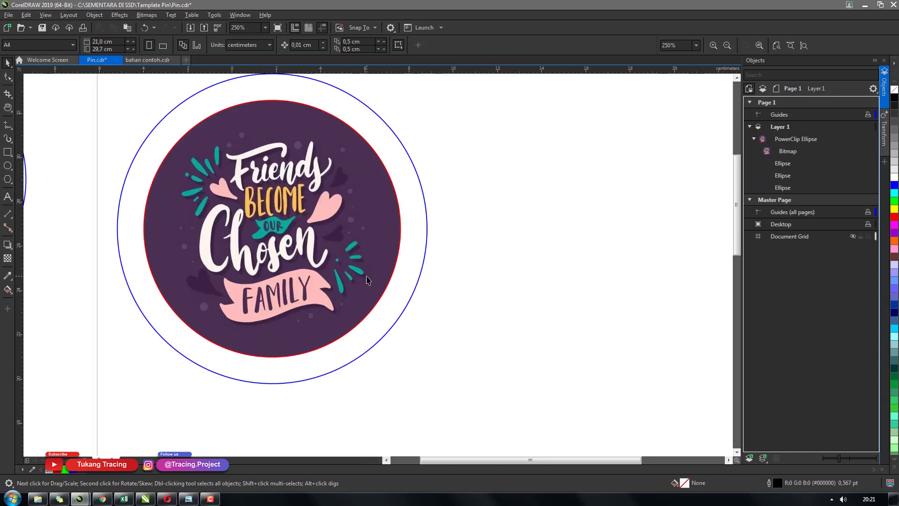
scroll(367, 279, down, 2)
scroll(344, 270, up, 2)
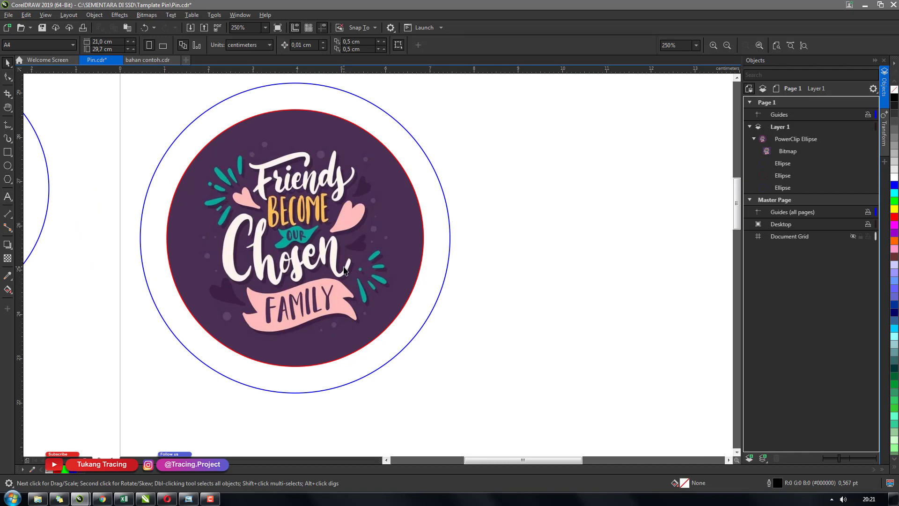
click(313, 216)
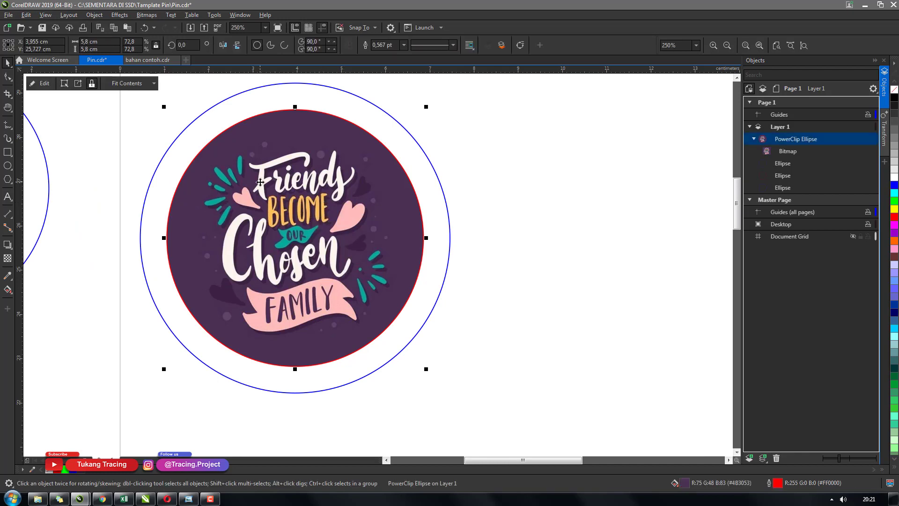
click(498, 145)
Step: Switch to the "pin 58" Google image results in Chrome and view the LEA and "Tegurlah saya tidak bila ramah" pin examples
click(256, 130)
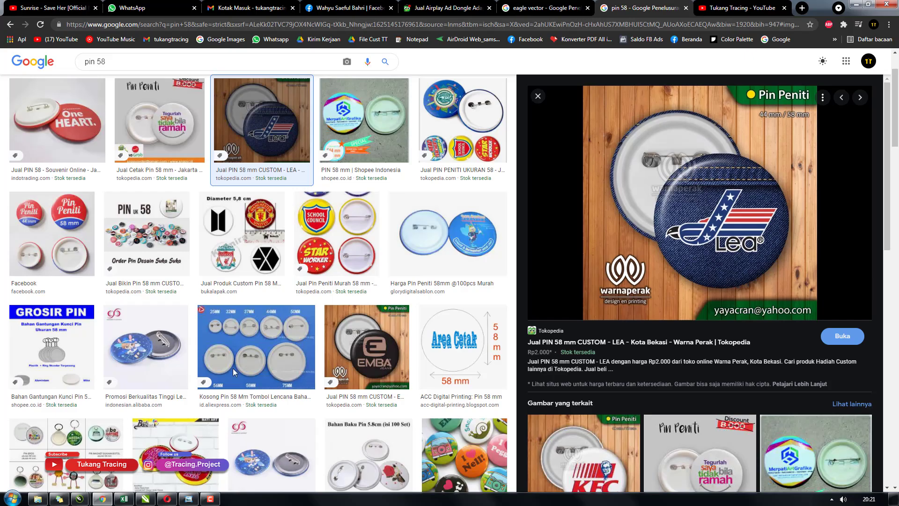
click(102, 498)
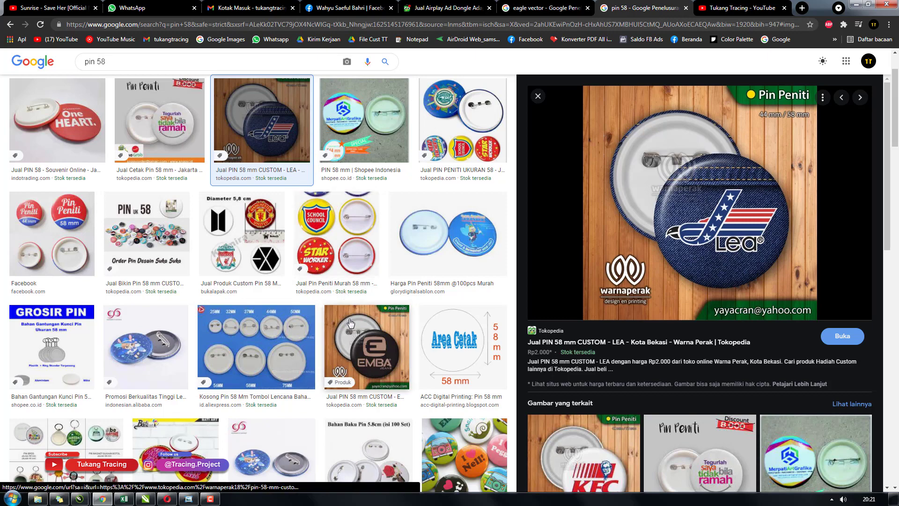
click(683, 449)
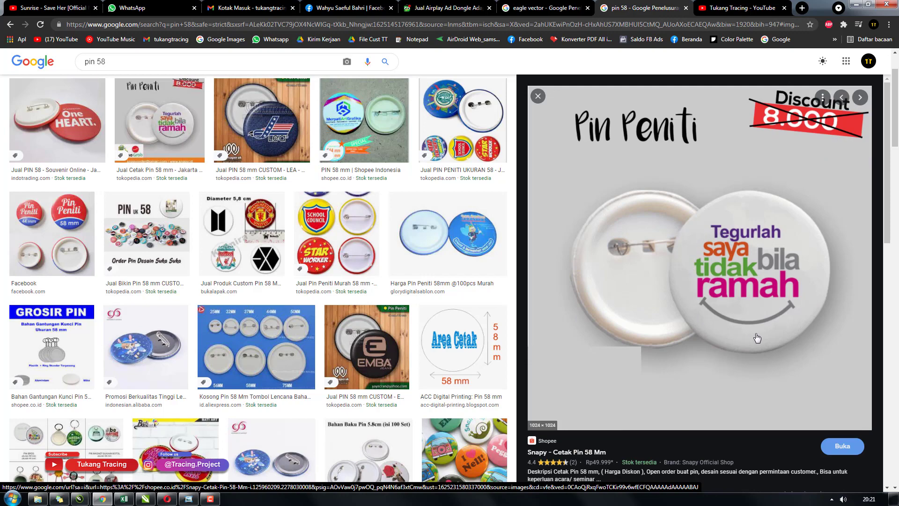
Step: Switch back to CorelDRAW and remove the red outline from the clipped artwork circle
click(103, 500)
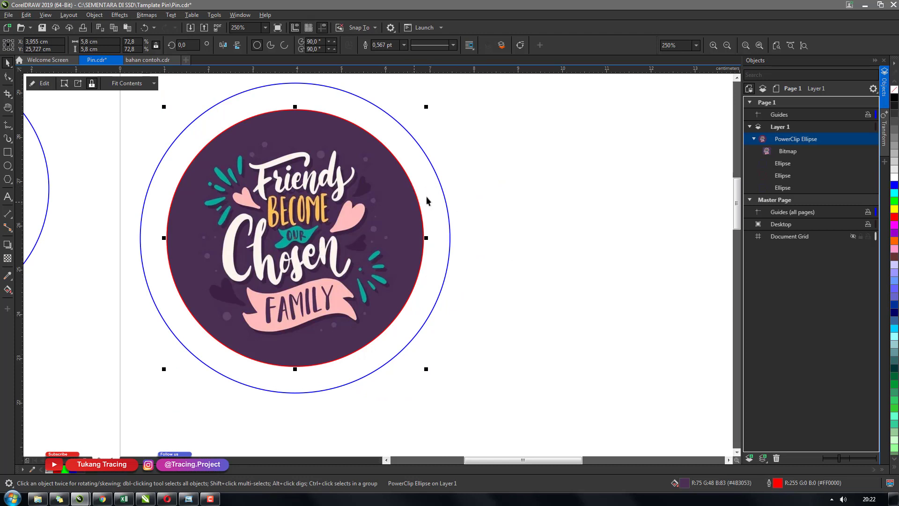
key(Escape)
click(424, 221)
right_click(894, 92)
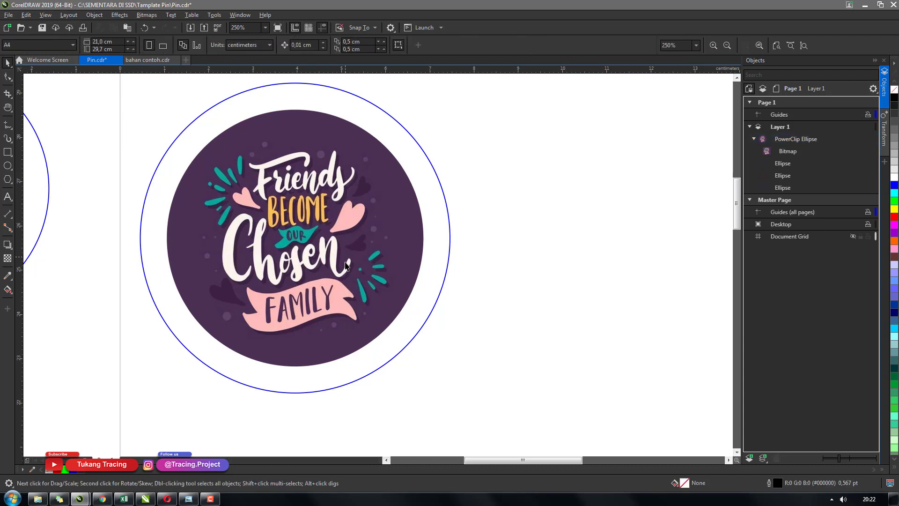
drag(346, 258, 348, 273)
key(ctrl+z)
scroll(331, 265, down, 3)
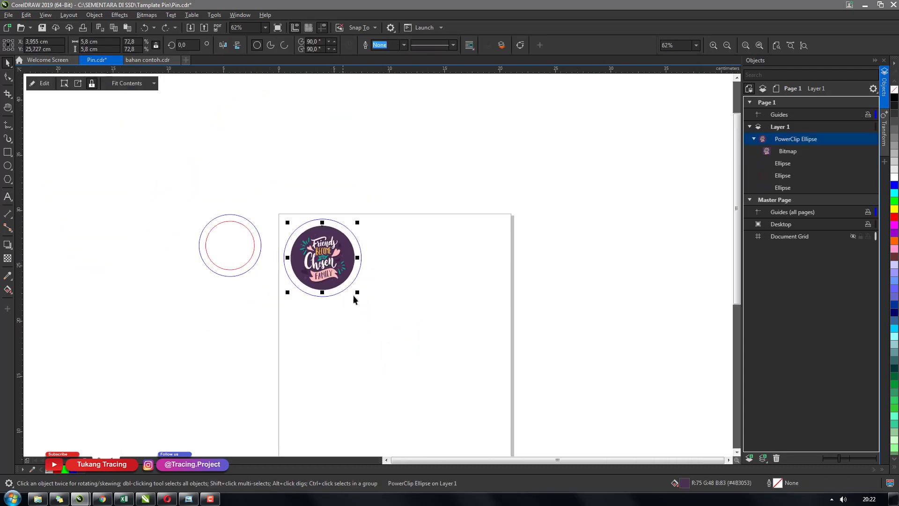
click(361, 294)
scroll(361, 293, up, 2)
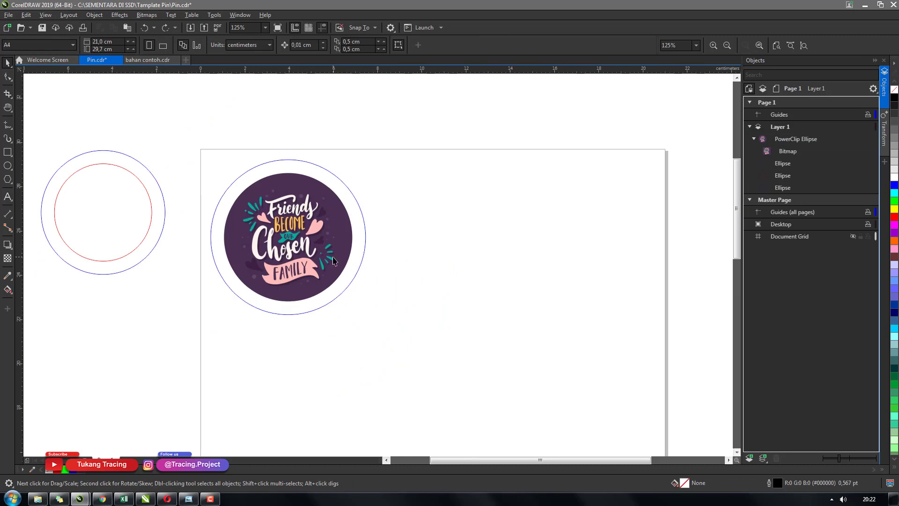
Step: Place a copy of the clipped pin artwork and its blue outer circle off the page, below the empty template
click(322, 218)
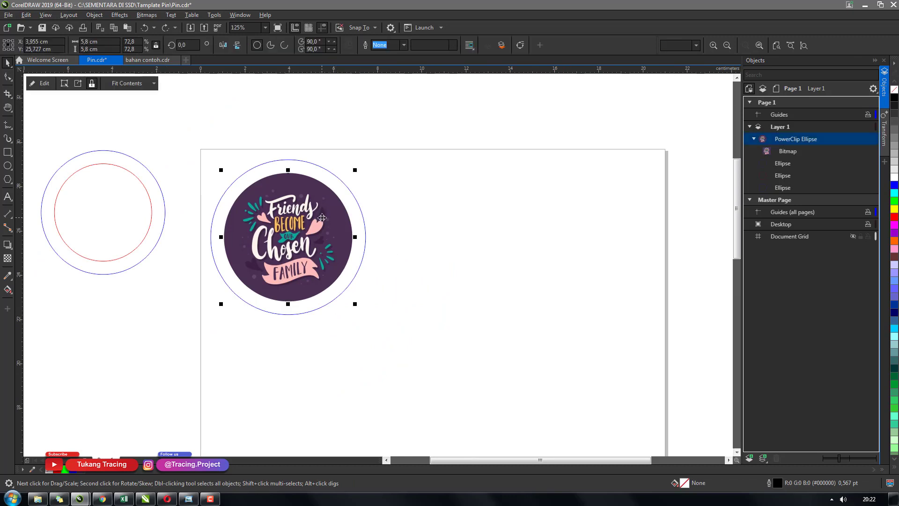
click(381, 209)
click(331, 225)
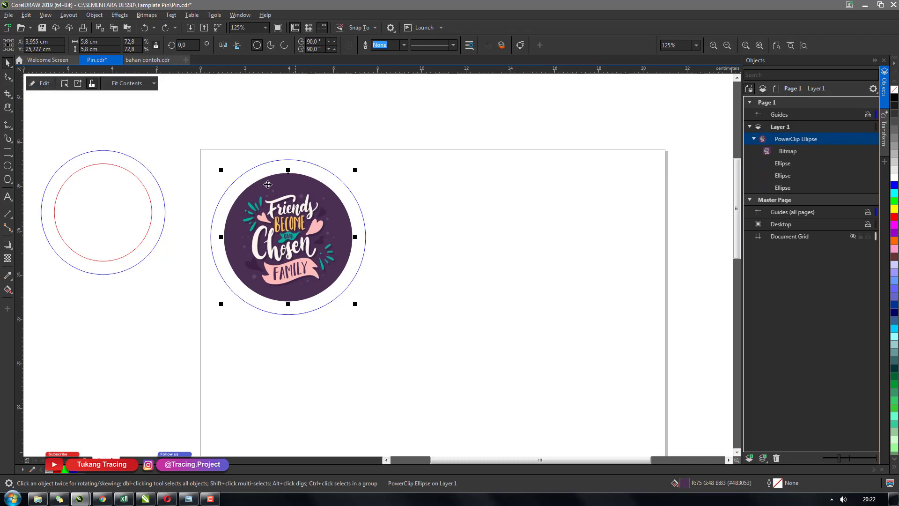
click(92, 83)
key(KP_Add)
drag(328, 261, 119, 400)
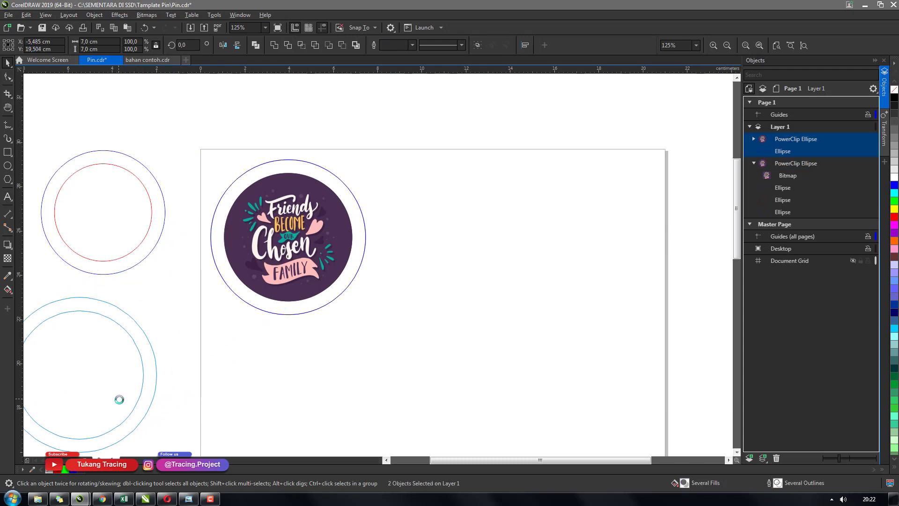
Step: Extract the bitmap from the original PowerClip circle on the page, move it out of the circle and delete it
click(283, 268)
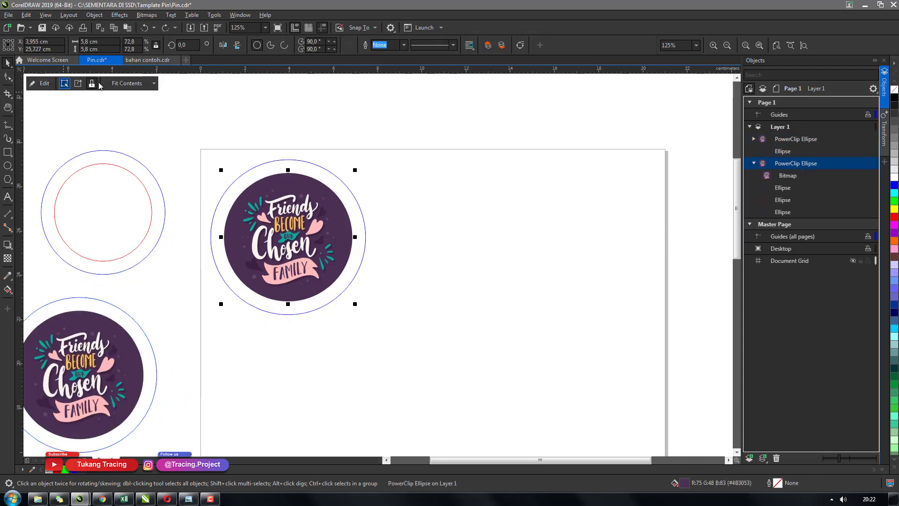
right_click(287, 237)
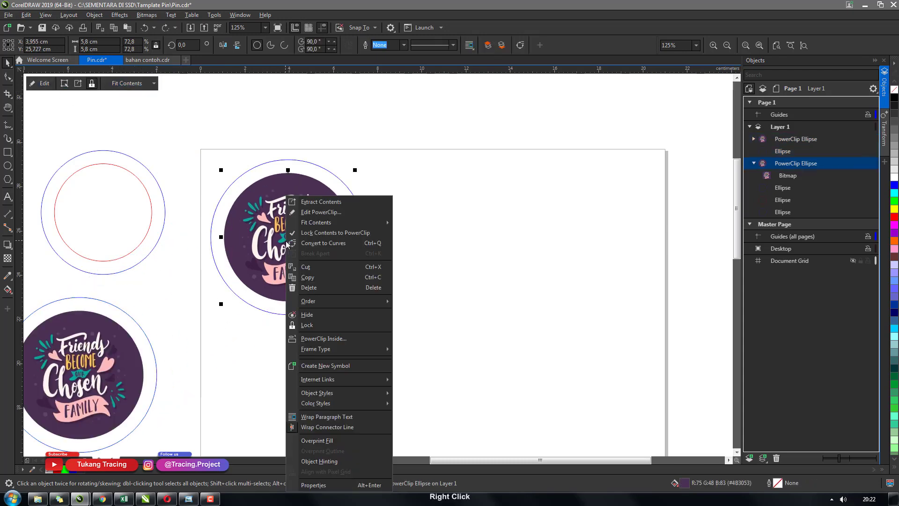
click(360, 202)
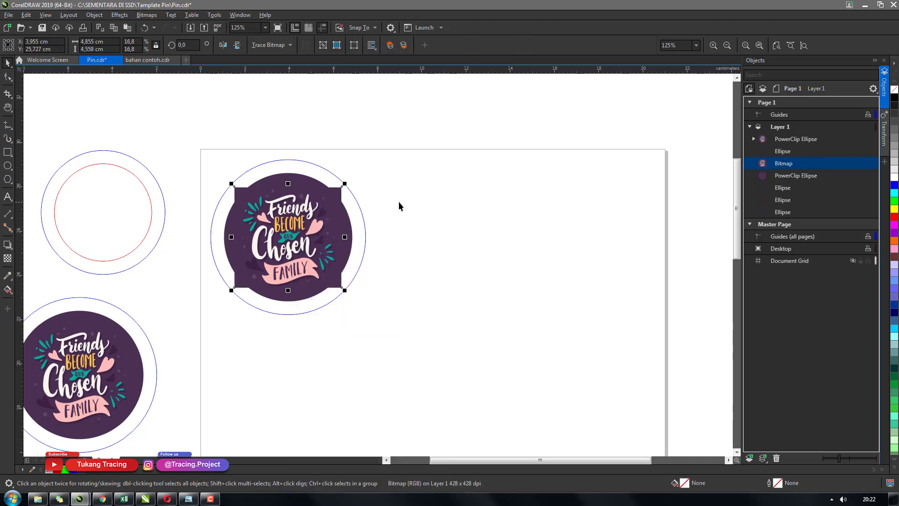
drag(306, 230, 459, 190)
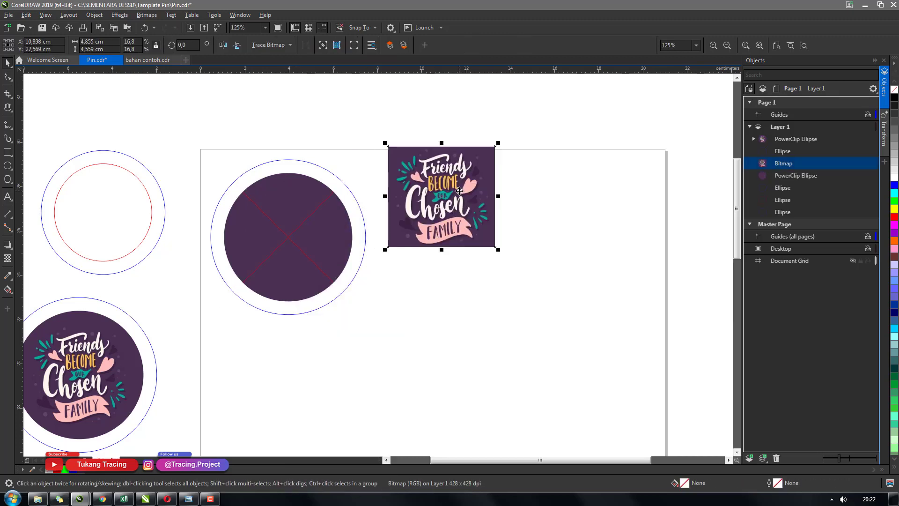
key(Delete)
Step: Remove the empty PowerClip frame from the purple circle so it becomes a plain ellipse
click(298, 212)
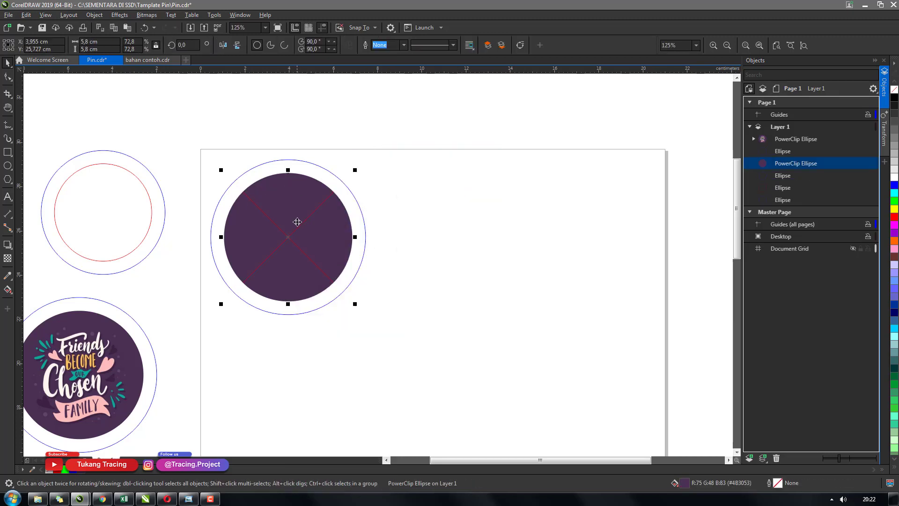
right_click(304, 227)
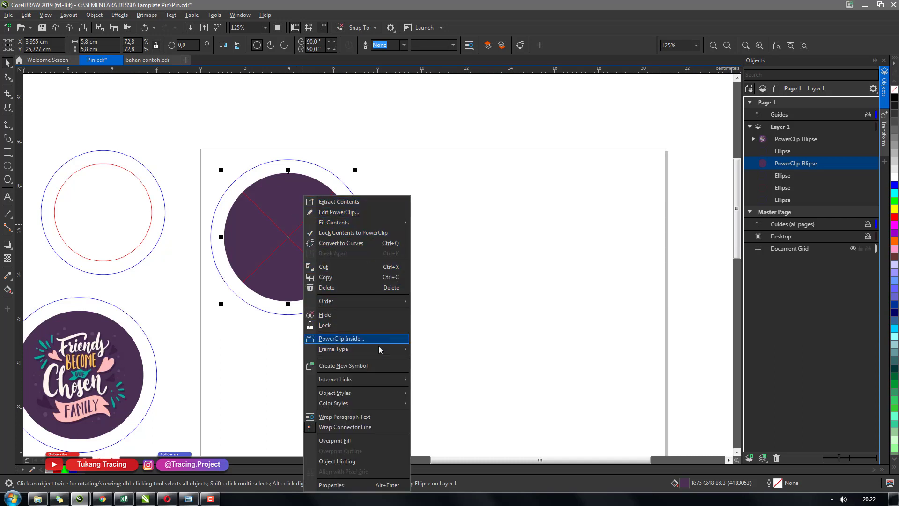
mouse_move(382, 352)
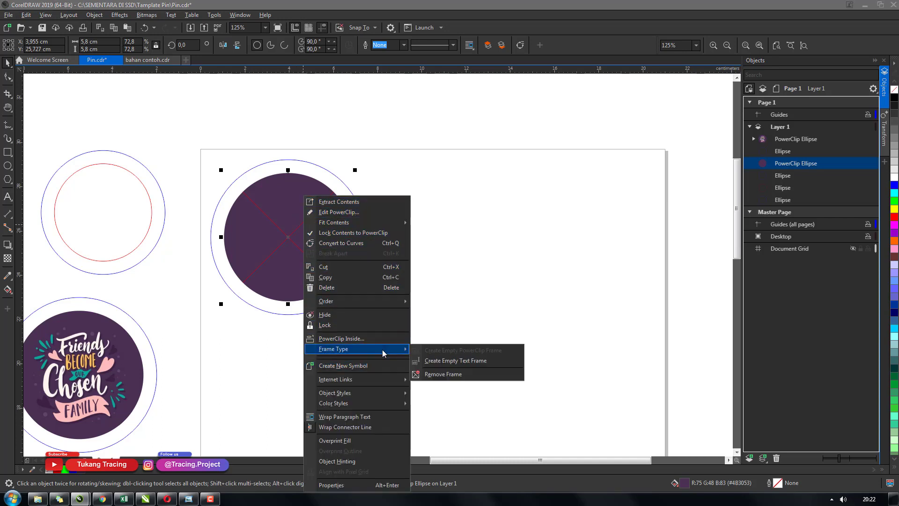
click(449, 375)
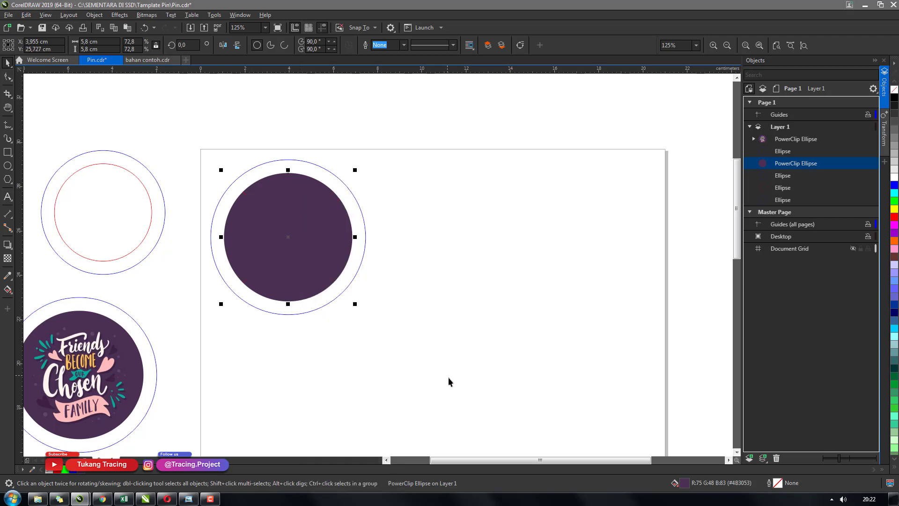
Step: Switch to the bahan contoh.cdr document and select the Real Madrid logo bitmap for copying
click(148, 61)
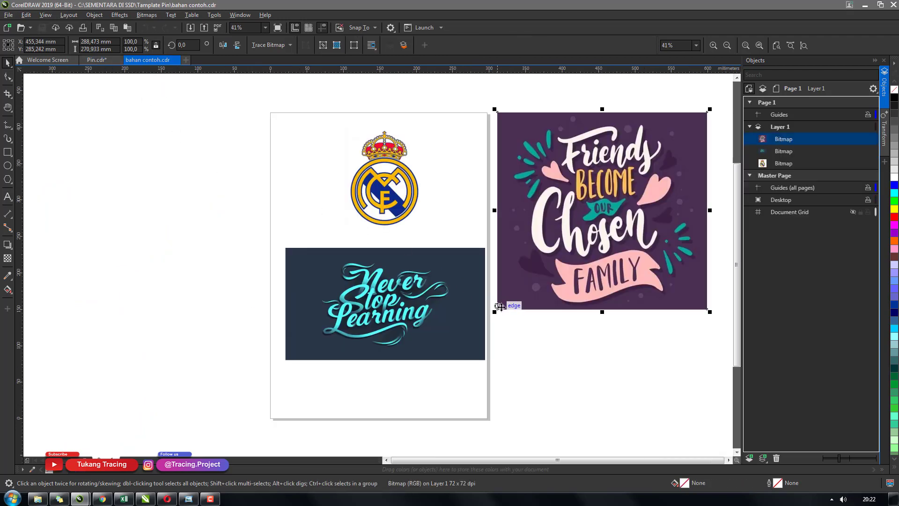
key(h)
drag(512, 316, 446, 299)
drag(458, 265, 447, 269)
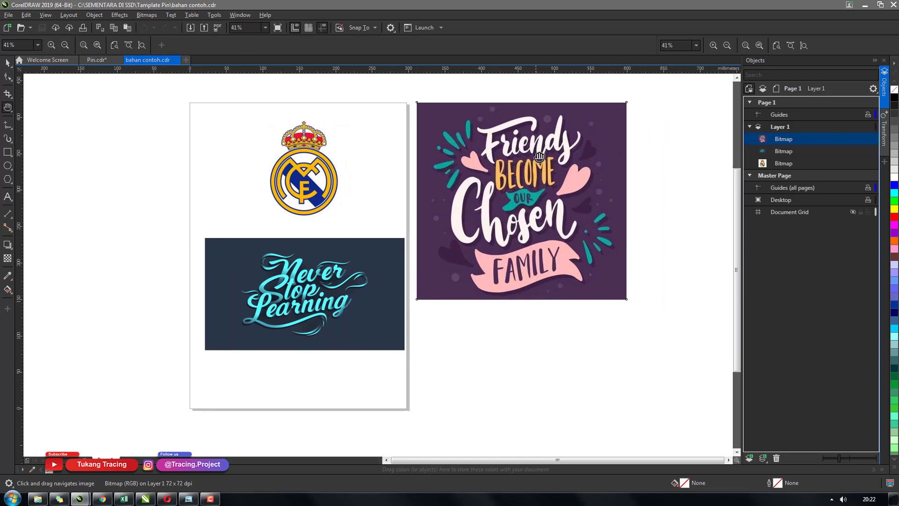
key(space)
click(310, 174)
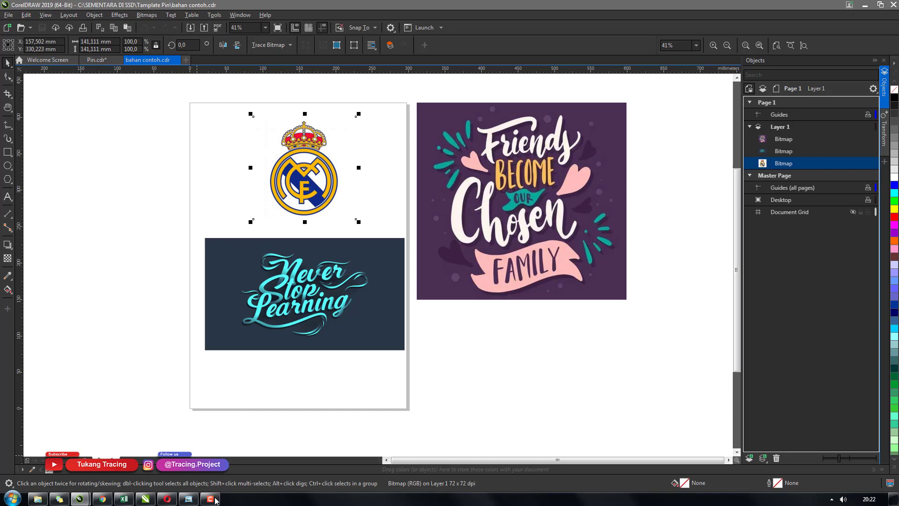
click(215, 500)
click(845, 423)
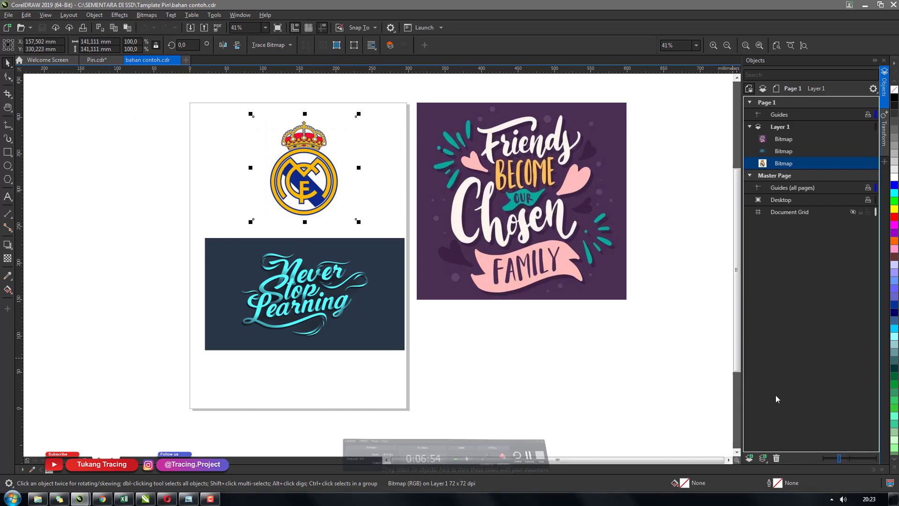
click(213, 501)
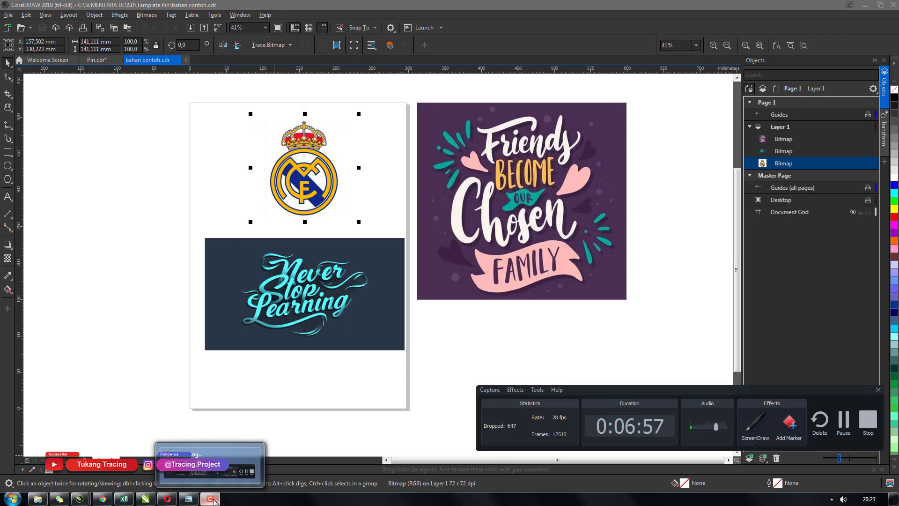
click(211, 500)
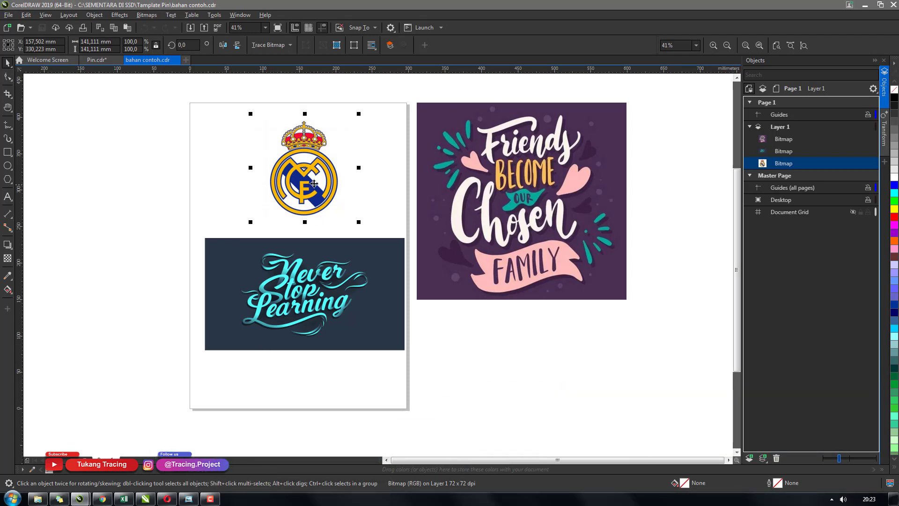
Step: Paste the Real Madrid logo into Pin.cdr and give the purple inner circle a white fill and a red outline
click(97, 60)
key(ctrl+v)
mouse_move(268, 240)
mouse_down()
mouse_move(253, 265)
mouse_move(268, 239)
mouse_up()
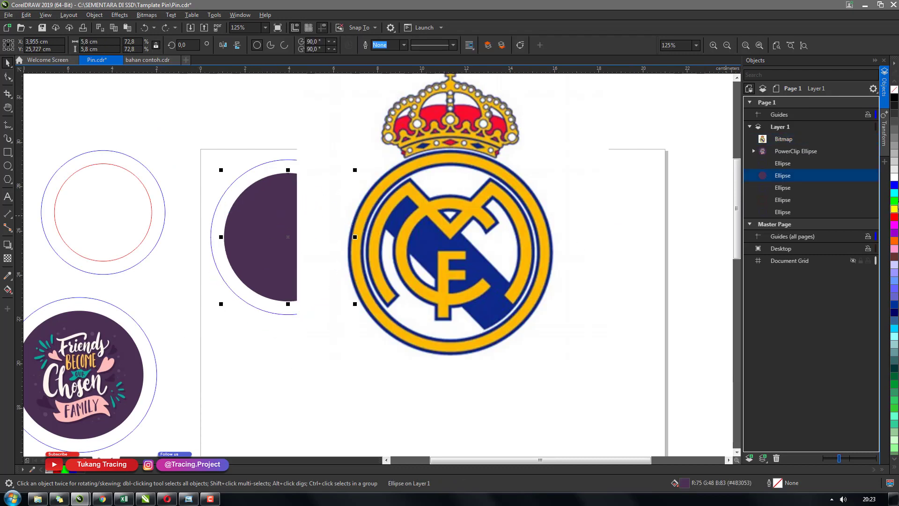
click(894, 178)
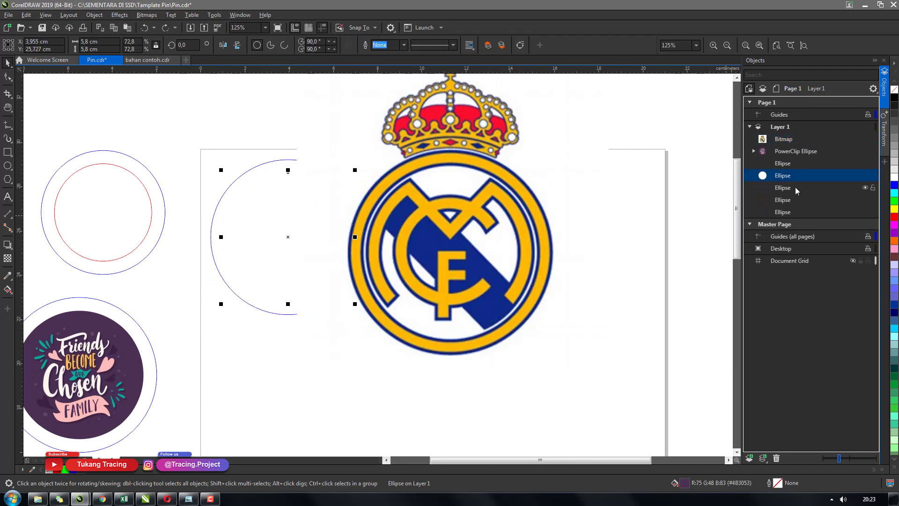
right_click(51, 471)
Step: Scale the Real Madrid logo proportionally to about 4.9 × 4.9 cm and position it in the middle of the red circle
scroll(321, 301, down, 2)
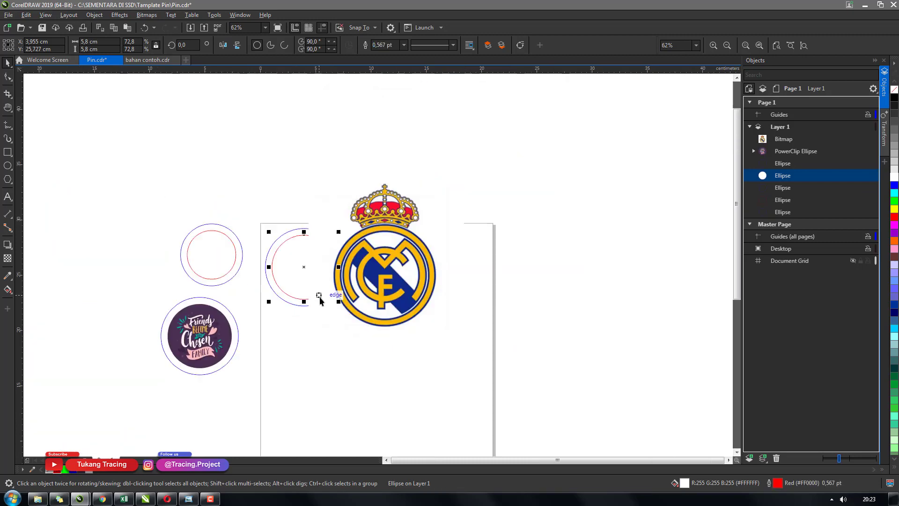
click(375, 239)
drag(468, 175, 356, 287)
drag(313, 310, 286, 268)
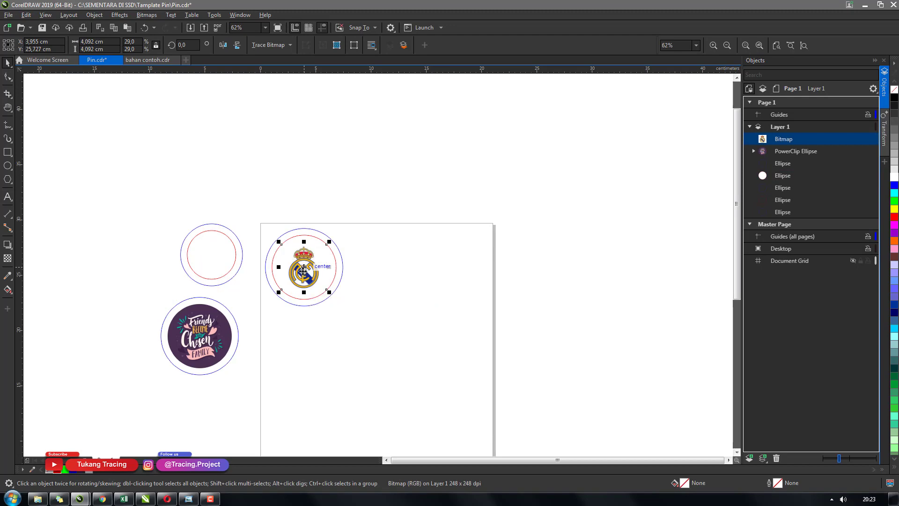
scroll(286, 267, up, 3)
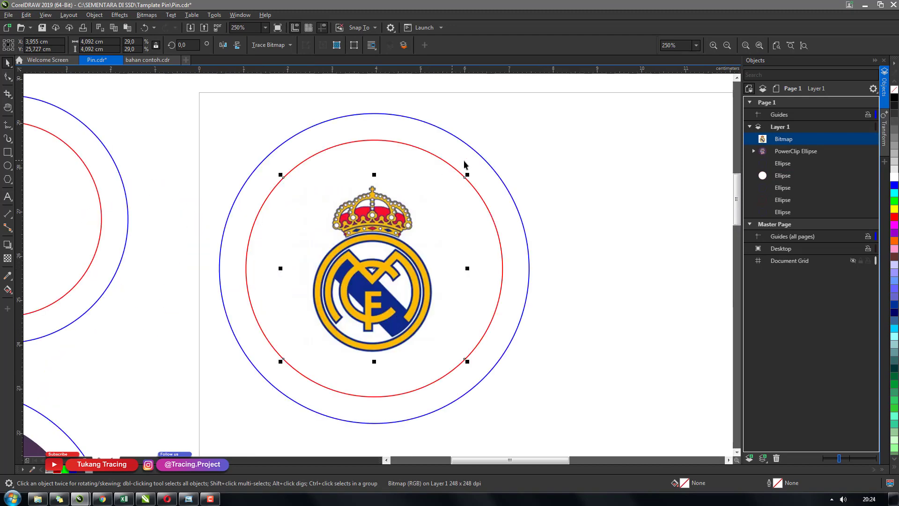
drag(467, 174, 487, 156)
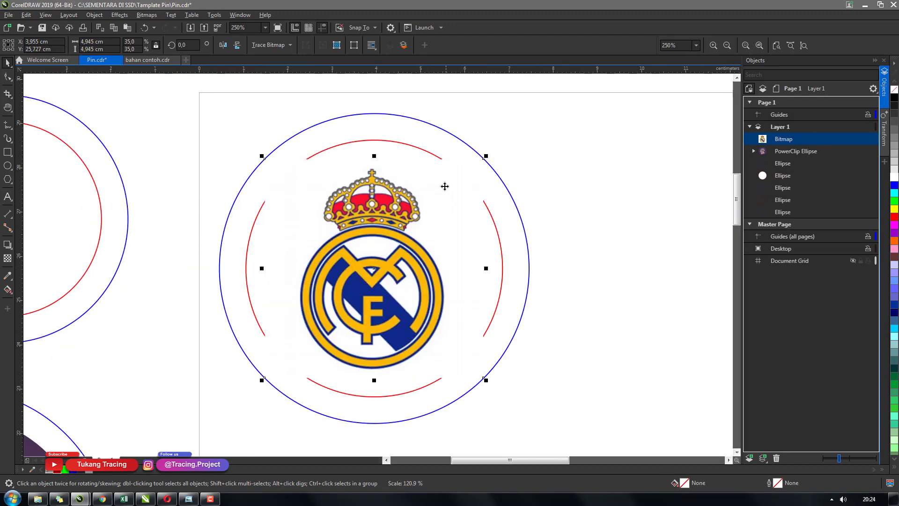
drag(403, 244, 409, 248)
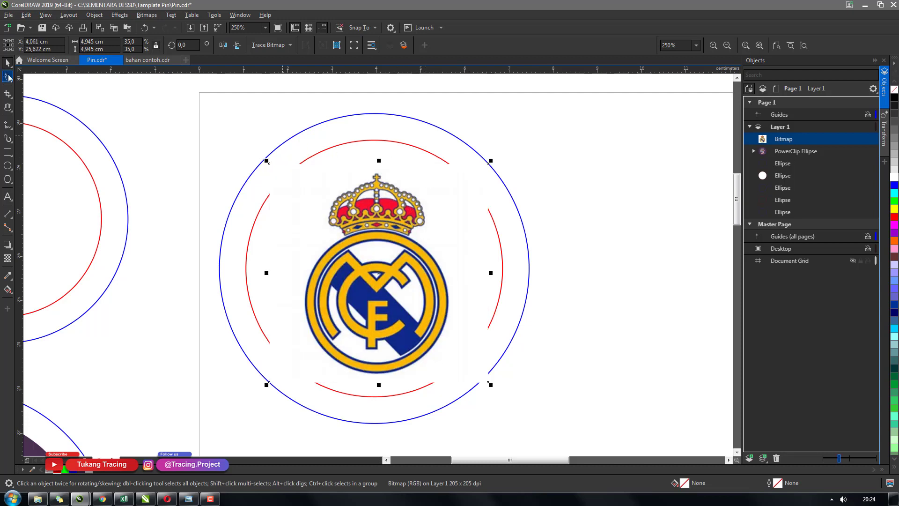
Step: Trim the logo bitmap's upper-left corner with the Shape tool, adding nodes on both adjoining edges and pulling the corner node inward
click(9, 77)
drag(269, 164, 282, 176)
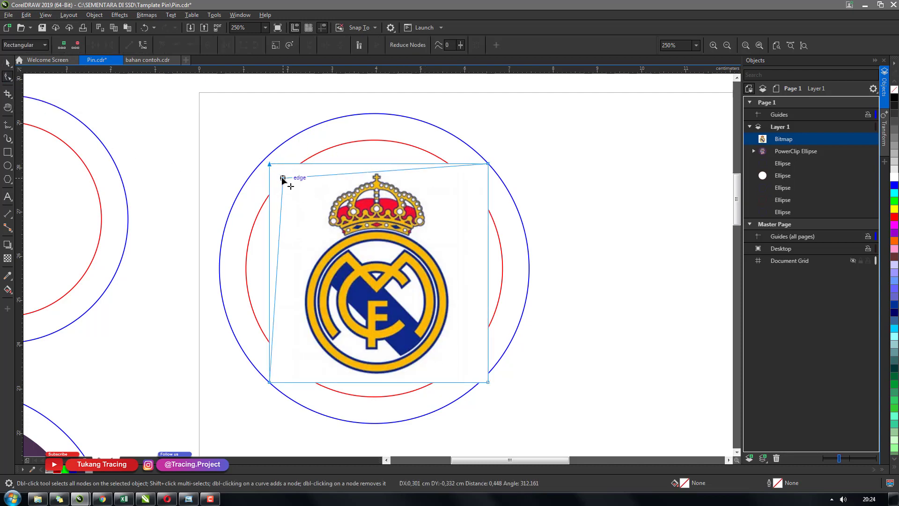
key(ctrl+z)
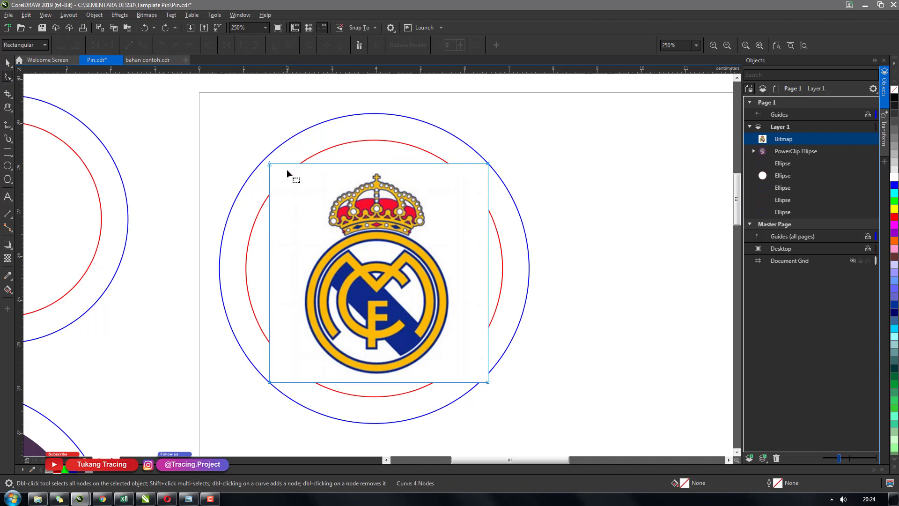
click(319, 162)
double_click(321, 163)
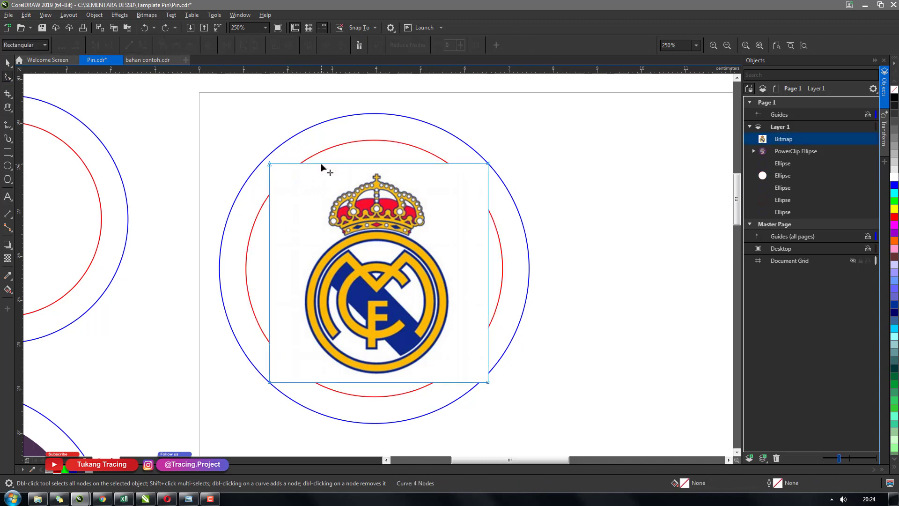
double_click(270, 214)
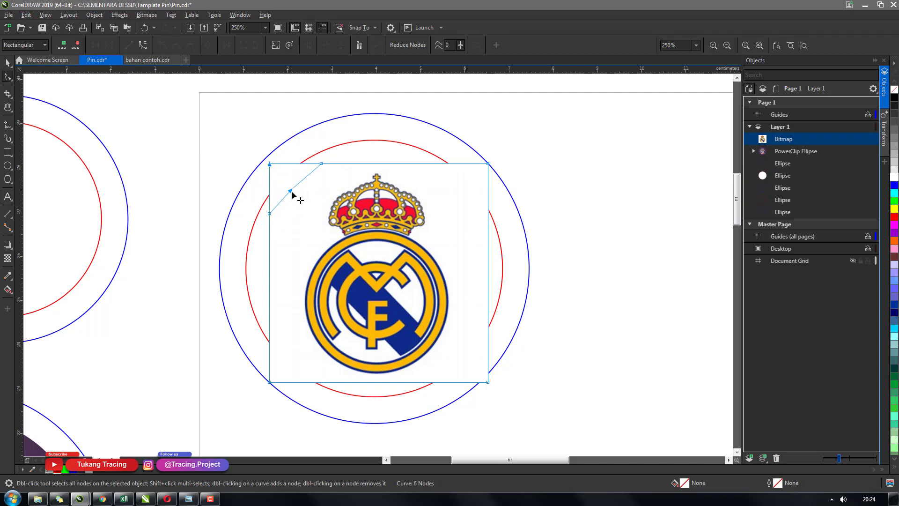
drag(291, 191, 292, 193)
Step: Trim the logo bitmap's upper-right corner by adding a node on each adjoining edge and pulling the corner node inward
double_click(439, 164)
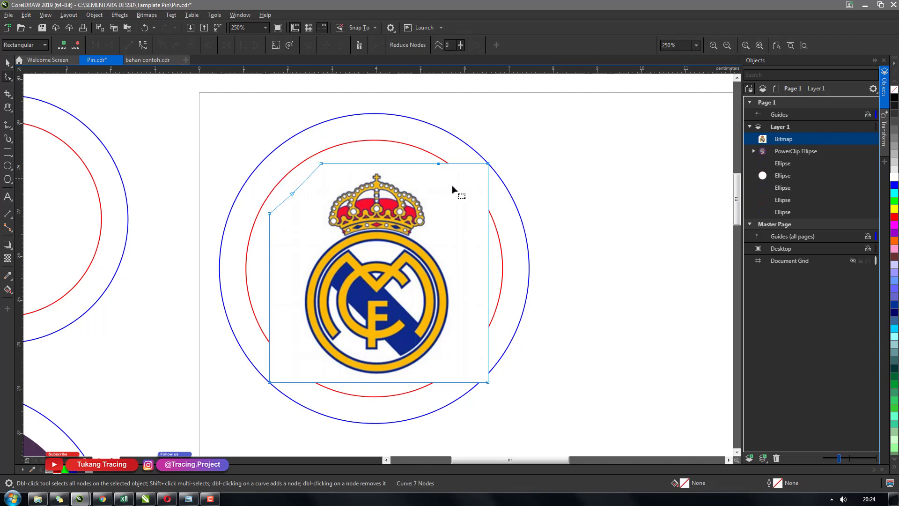
double_click(487, 215)
drag(489, 164, 465, 199)
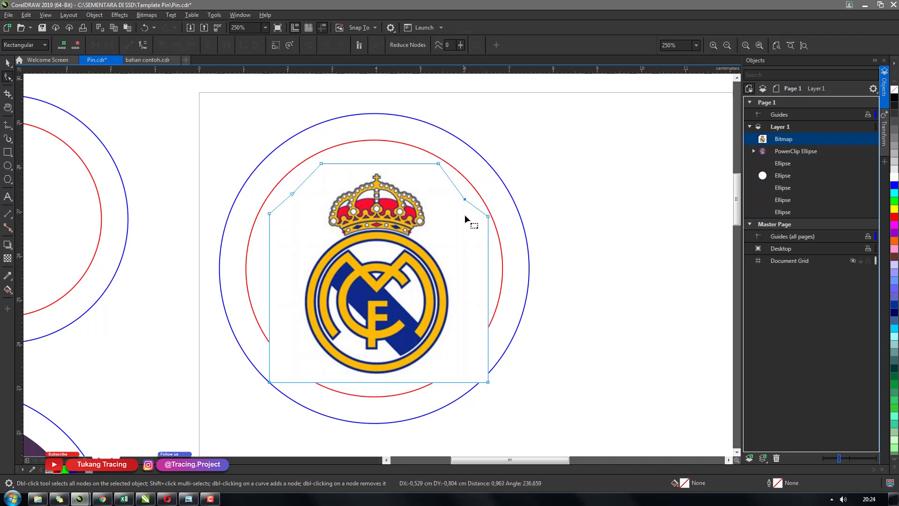
Step: Trim the logo bitmap's lower-right corner by adding nodes on both adjoining edges and pulling the nodes inward
double_click(451, 382)
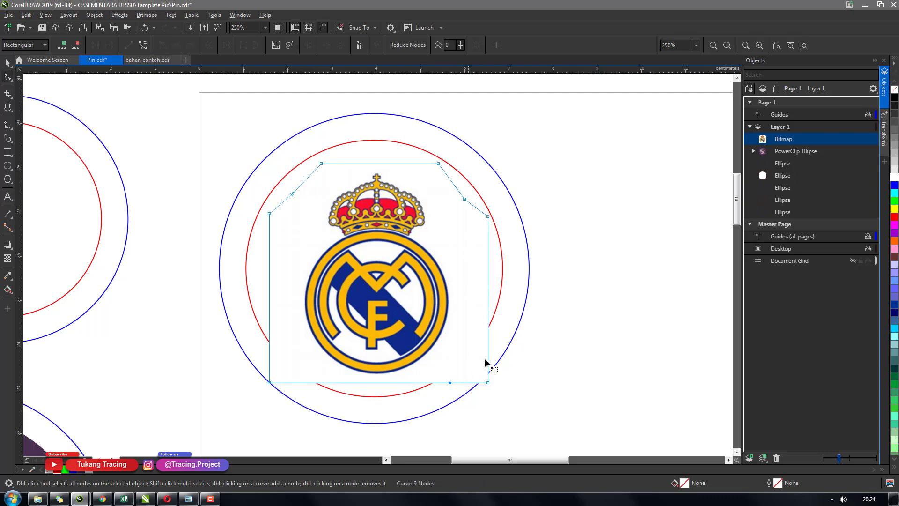
double_click(488, 359)
drag(488, 359, 469, 325)
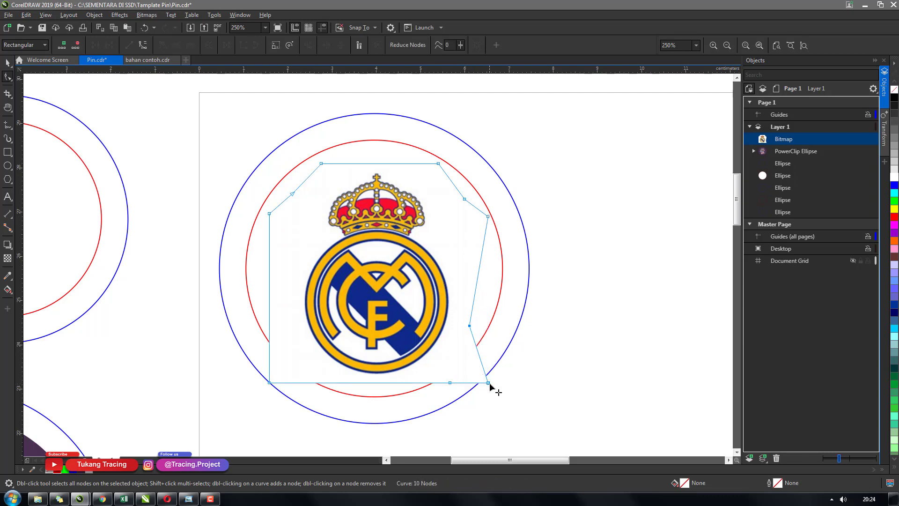
drag(488, 383, 457, 348)
drag(450, 382, 422, 371)
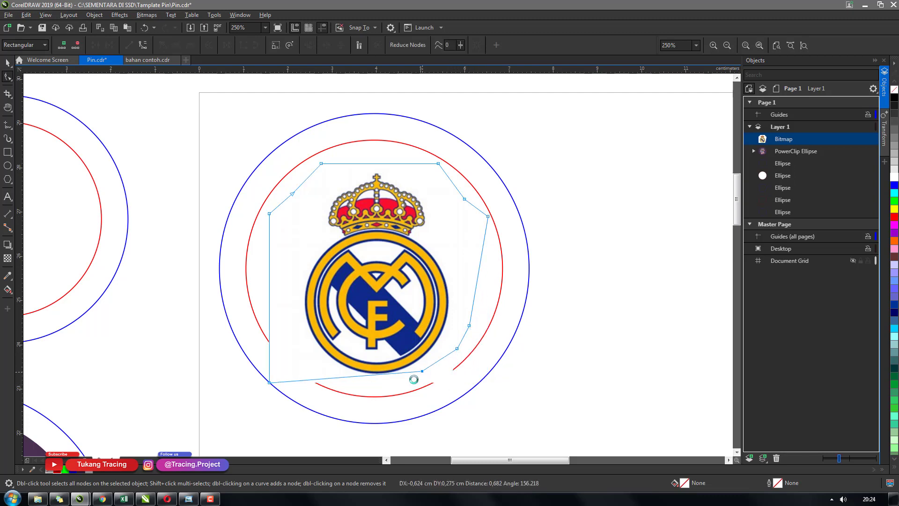
Step: Trim the logo bitmap's lower-left corner inside the red circle by adding nodes and pulling them inward
click(302, 380)
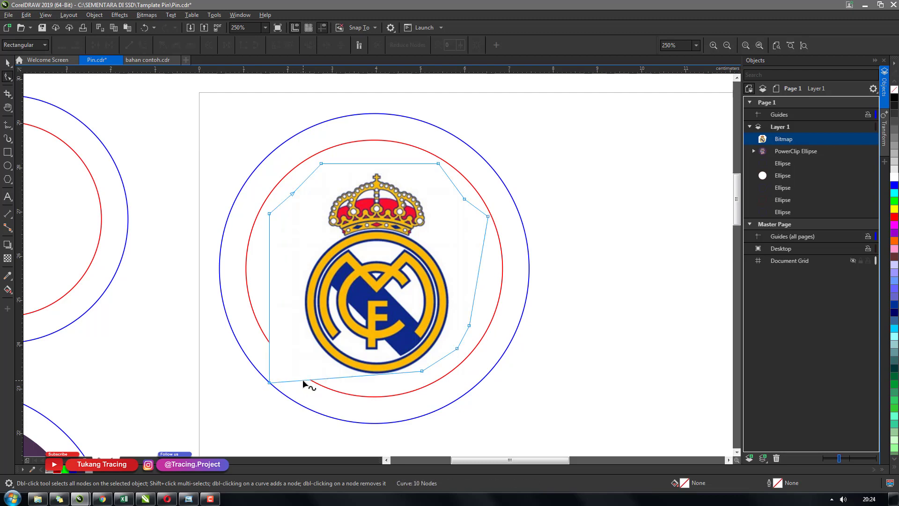
double_click(303, 381)
drag(306, 380, 266, 310)
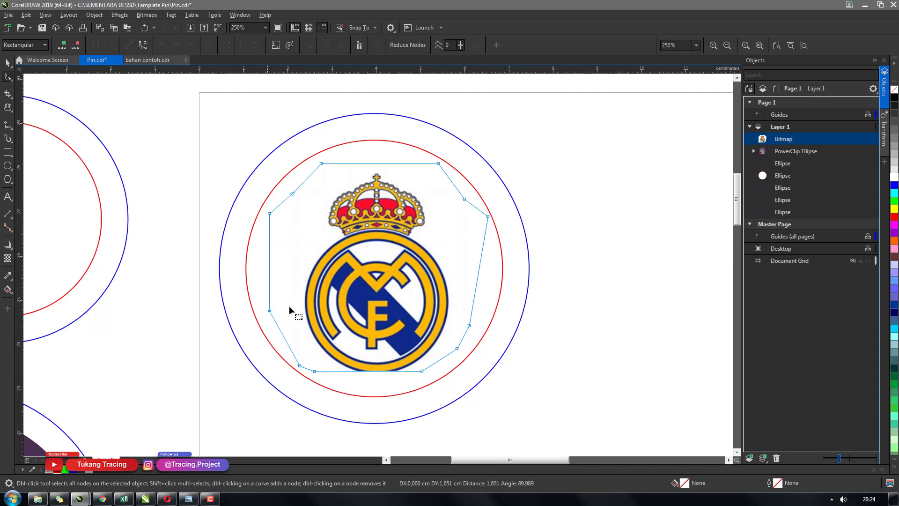
Step: Shift the logo slightly left and move the two bottom outline nodes down to uncover the emblem's lower edge
key(space)
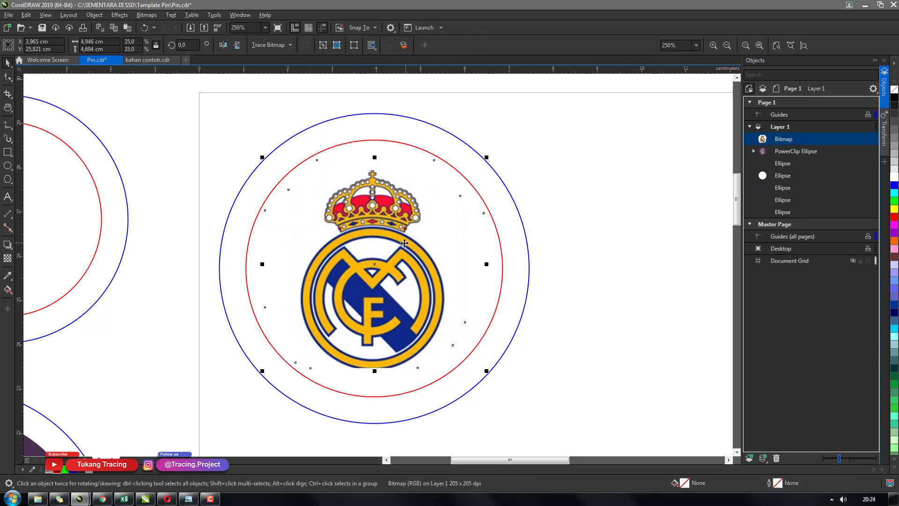
key(space)
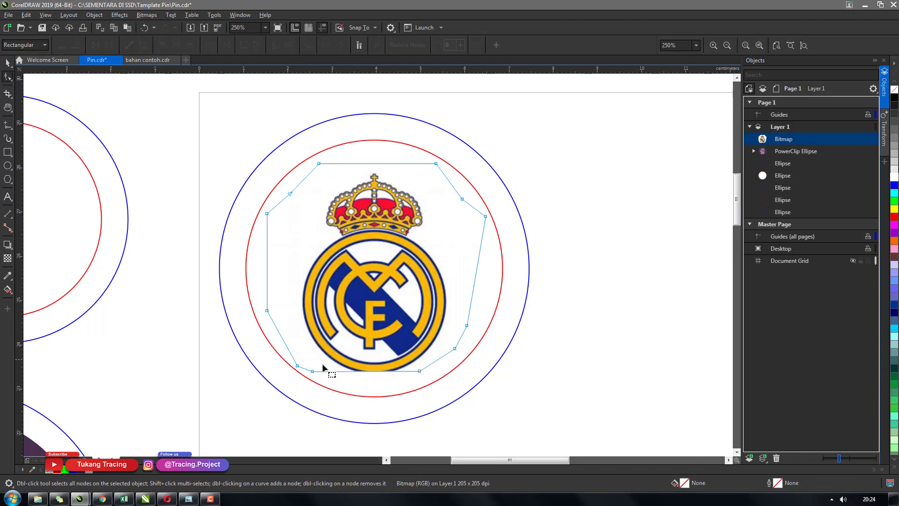
click(313, 372)
shift+click(419, 372)
drag(419, 375, 422, 380)
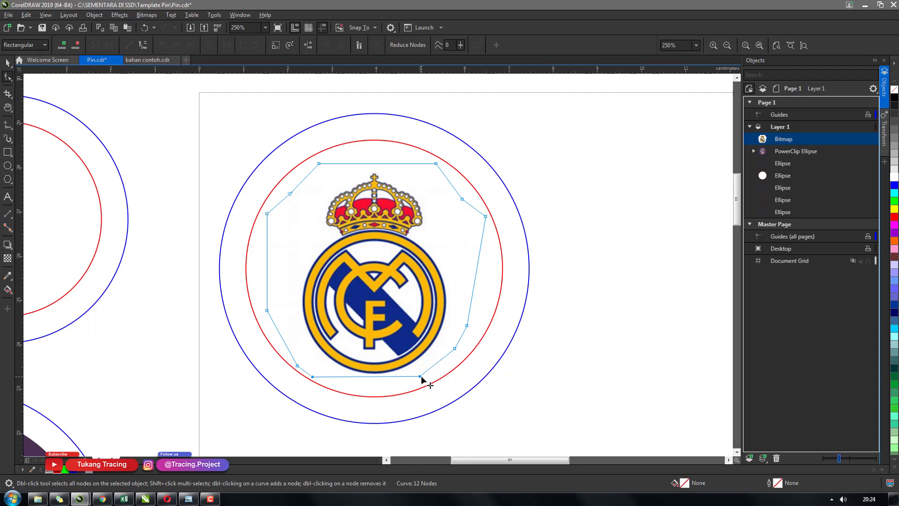
Step: Nudge the logo bitmap slightly right and up inside the red circle
key(space)
click(470, 408)
click(394, 333)
key(Right)
key(Right)
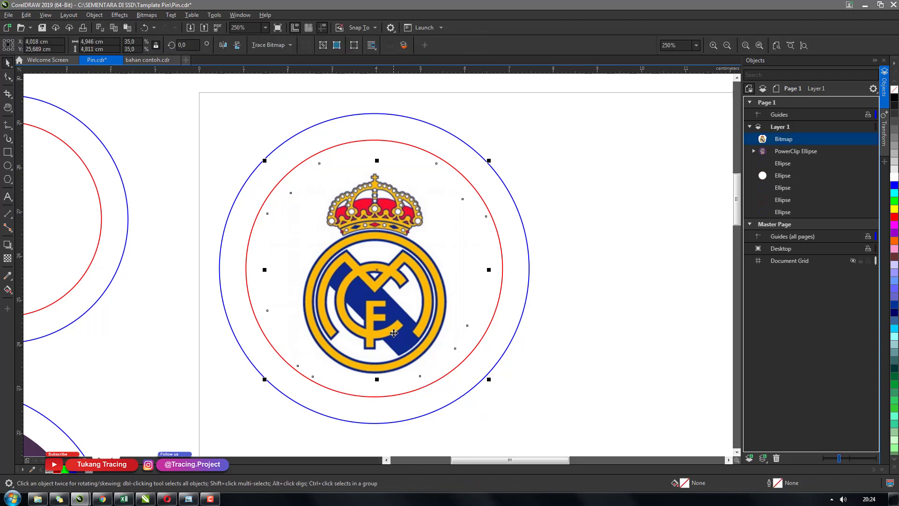
key(Up)
key(Up)
key(Up)
key(Up)
key(Up)
key(Up)
key(Up)
key(Up)
key(Up)
key(Up)
key(Up)
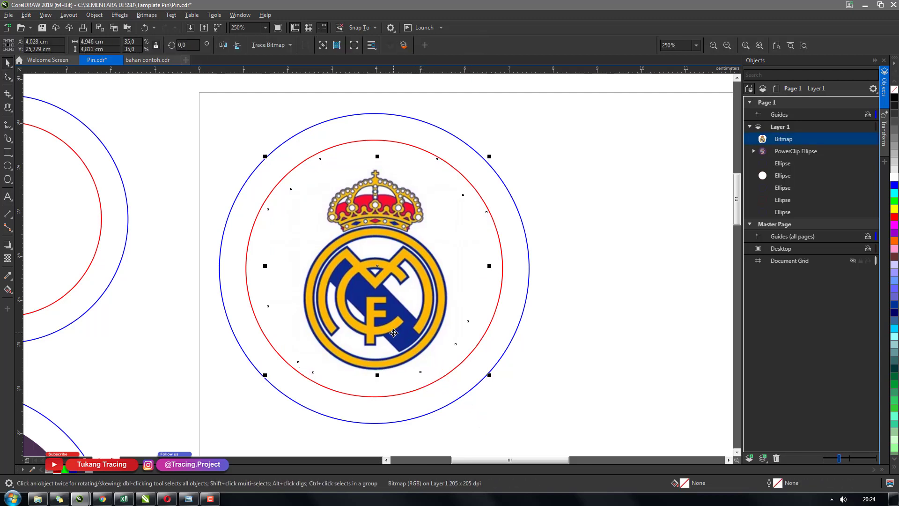
scroll(328, 281, down, 2)
click(492, 305)
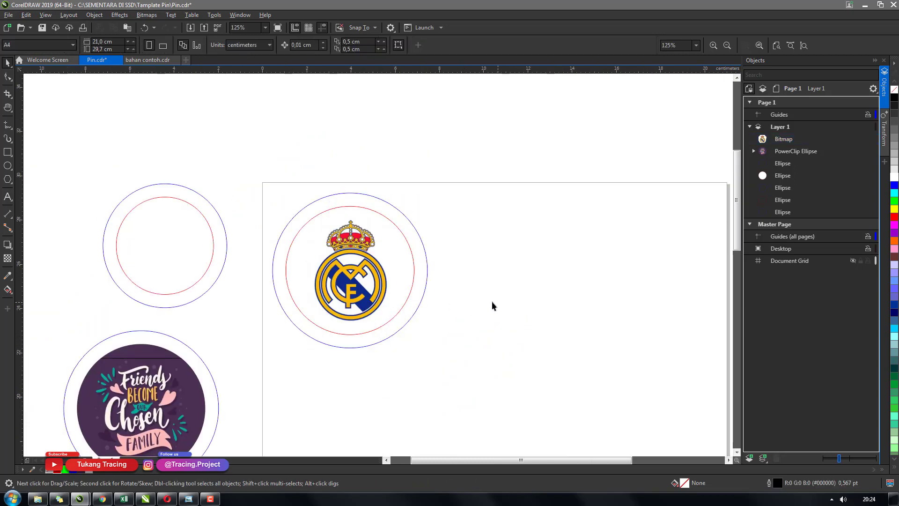
Step: Move the logo higher in the red circle and pull the bitmap outline's upper-left nodes inward beside the crown
scroll(337, 248, down, 1)
scroll(345, 261, up, 1)
scroll(345, 260, up, 1)
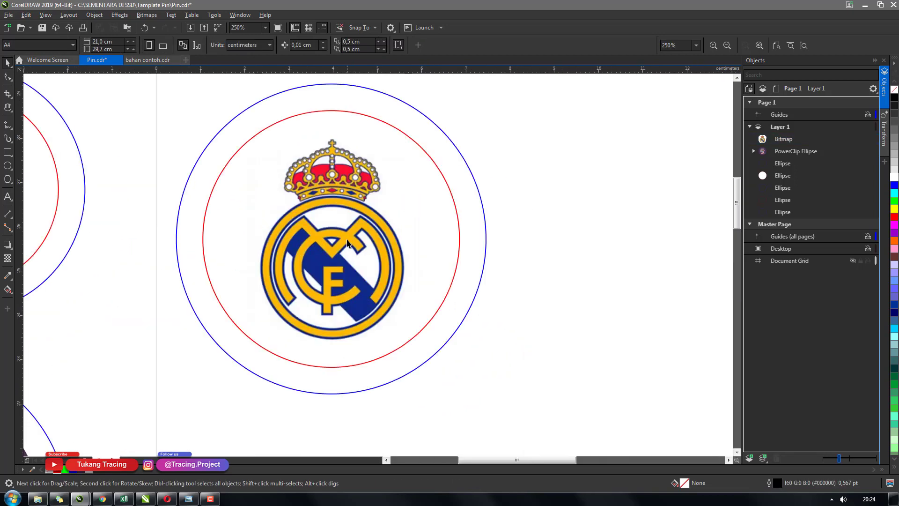
drag(347, 243, 344, 224)
key(F10)
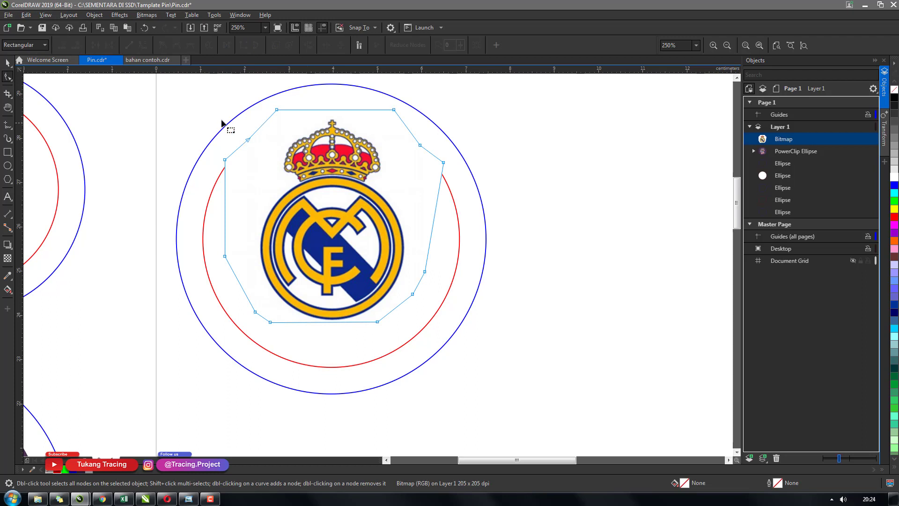
drag(225, 159, 244, 193)
drag(248, 140, 257, 175)
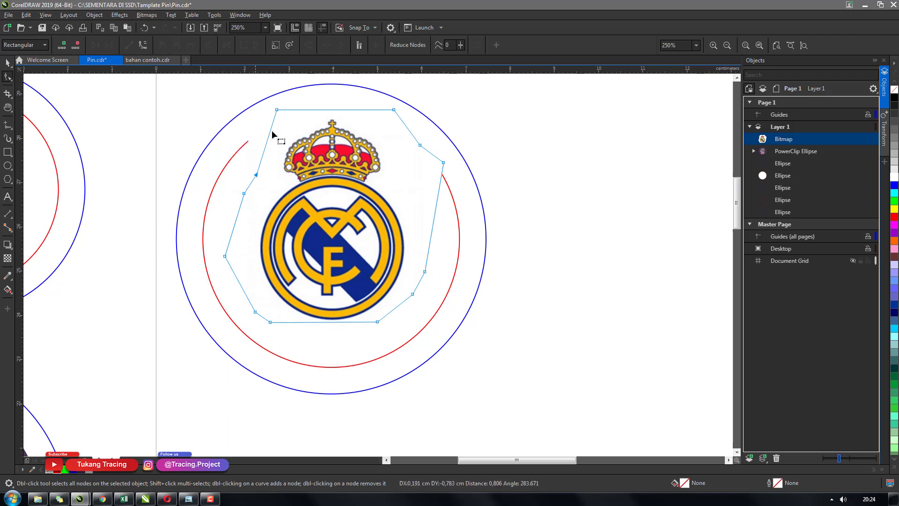
drag(277, 109, 282, 134)
Step: Add a node on the outline's top edge and pull the top and upper-right nodes in around the crown
double_click(334, 122)
drag(334, 122, 311, 117)
drag(394, 110, 363, 119)
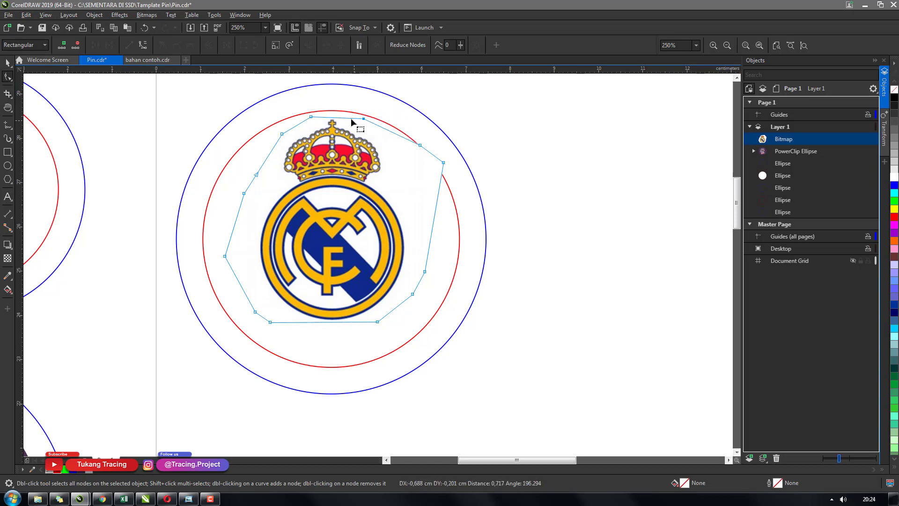
drag(420, 146, 410, 189)
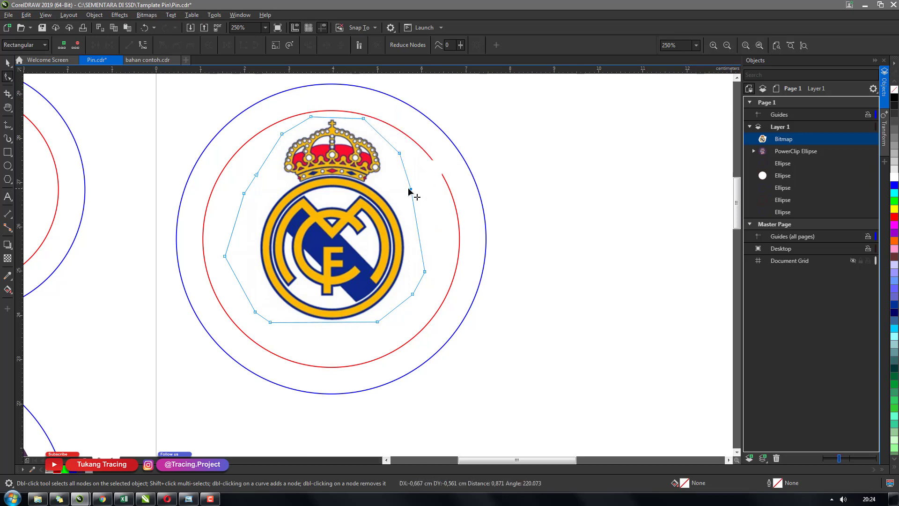
Step: Reposition the trimmed logo within the upper part of the red circle, leaving room beneath the emblem
key(space)
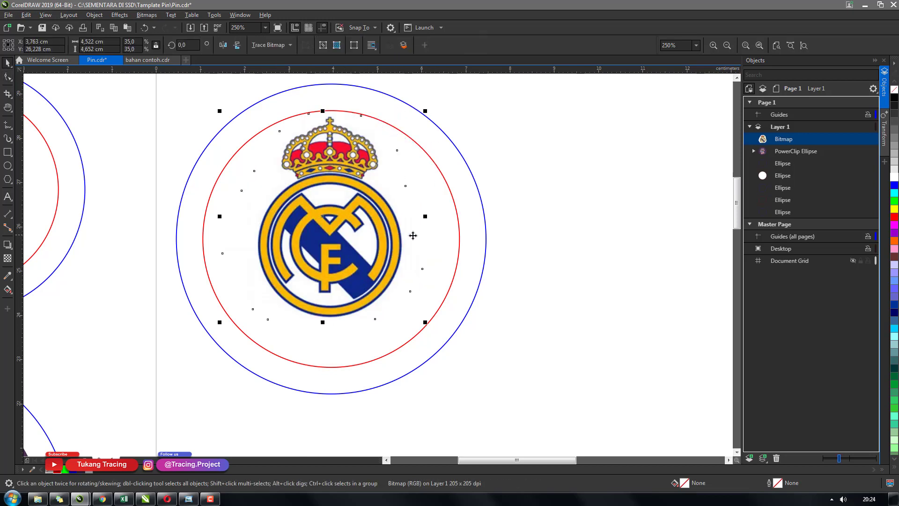
drag(348, 239, 352, 253)
click(531, 265)
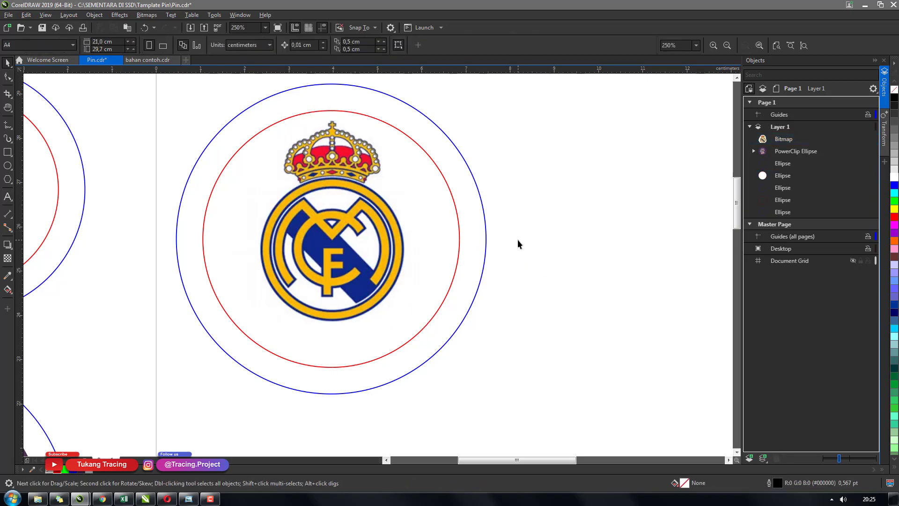
scroll(331, 182, down, 1)
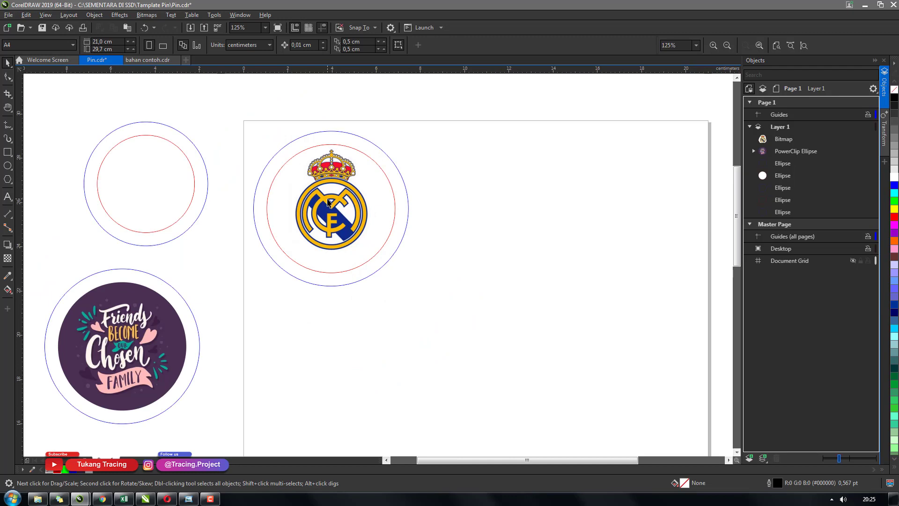
click(8, 166)
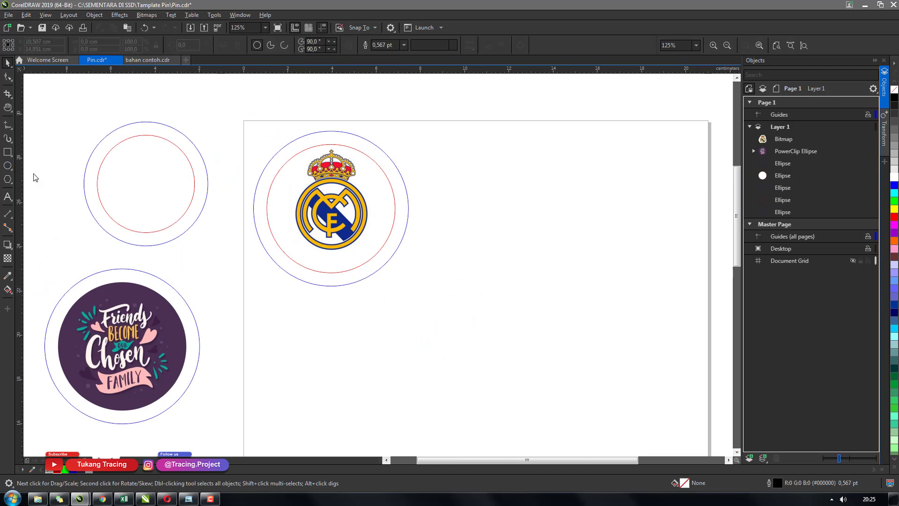
key(space)
click(291, 163)
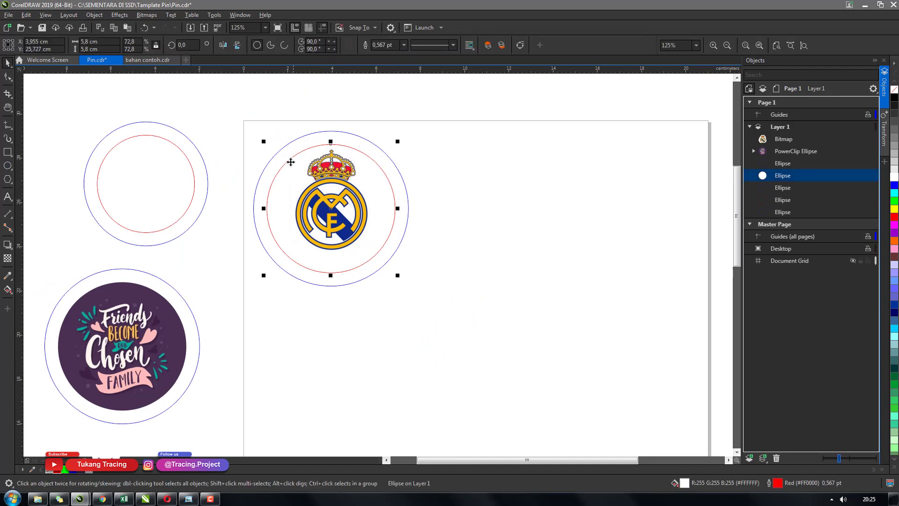
click(405, 181)
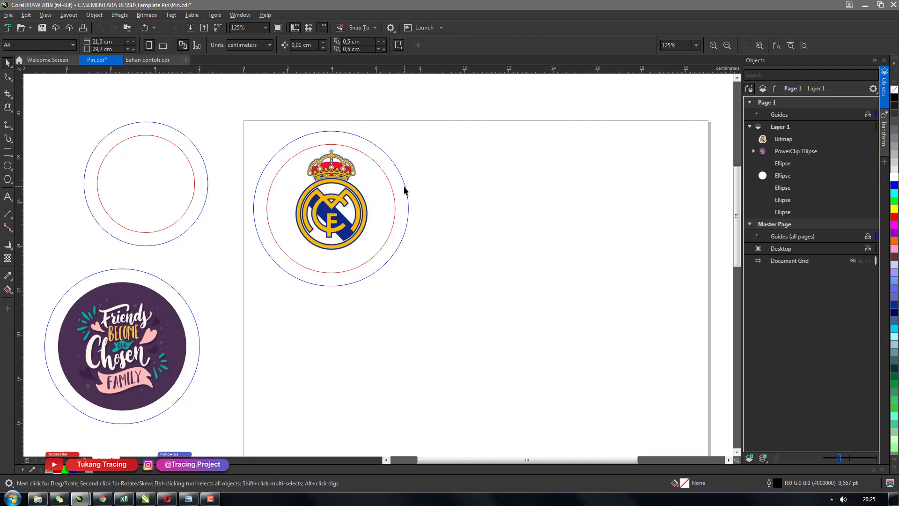
Step: Duplicate the pin's blue outer circle, scale the copy to about 5.03 cm and place it beside the pin
click(405, 187)
key(ctrl+c)
key(ctrl+v)
drag(414, 125, 391, 147)
drag(384, 204, 535, 213)
drag(467, 217, 463, 218)
Step: Try to enter "REAL MADRID" directly along the lower edge of the smaller blue circle
click(8, 196)
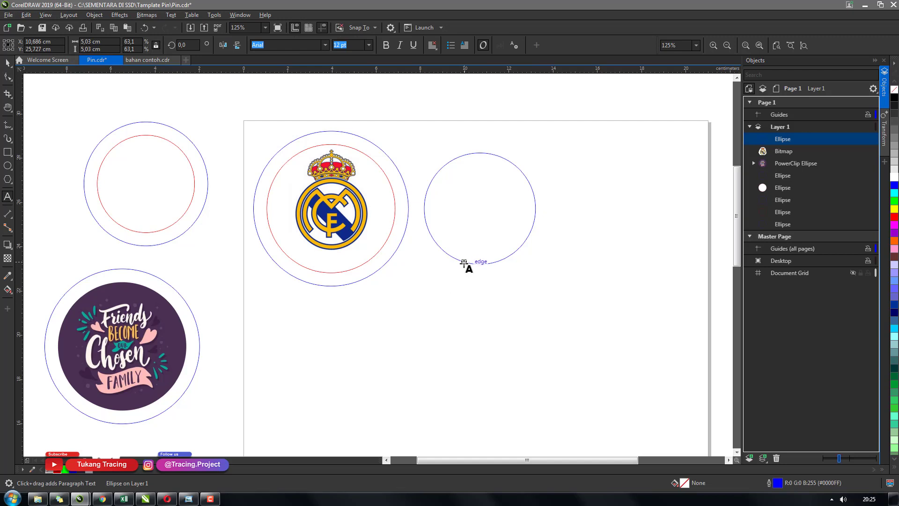
click(465, 264)
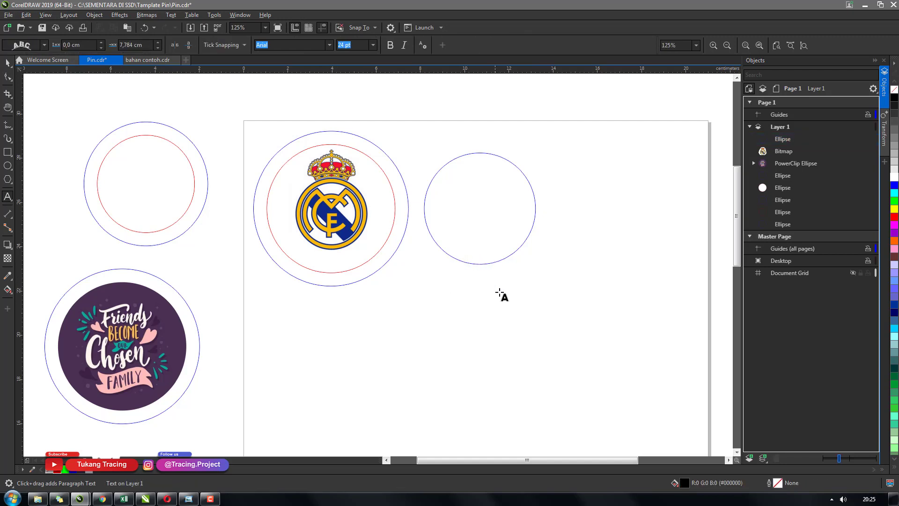
text(RE)
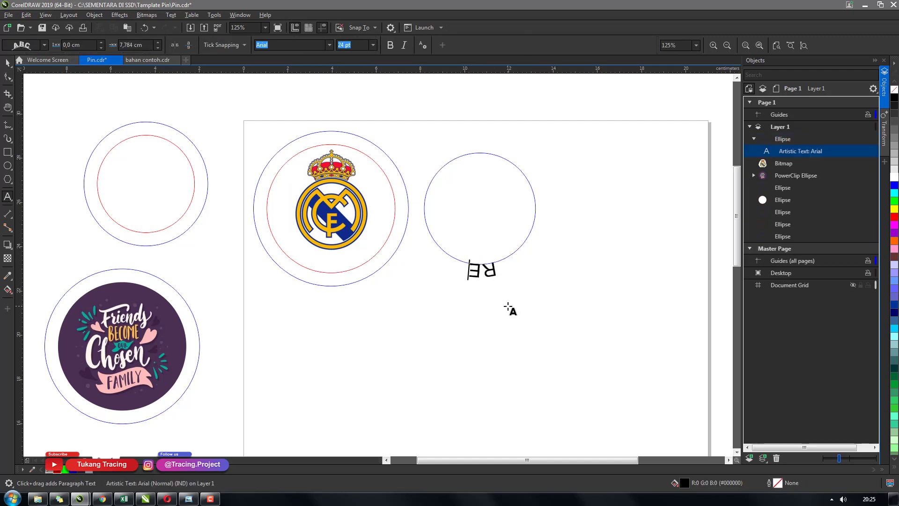
text(AL MADRID)
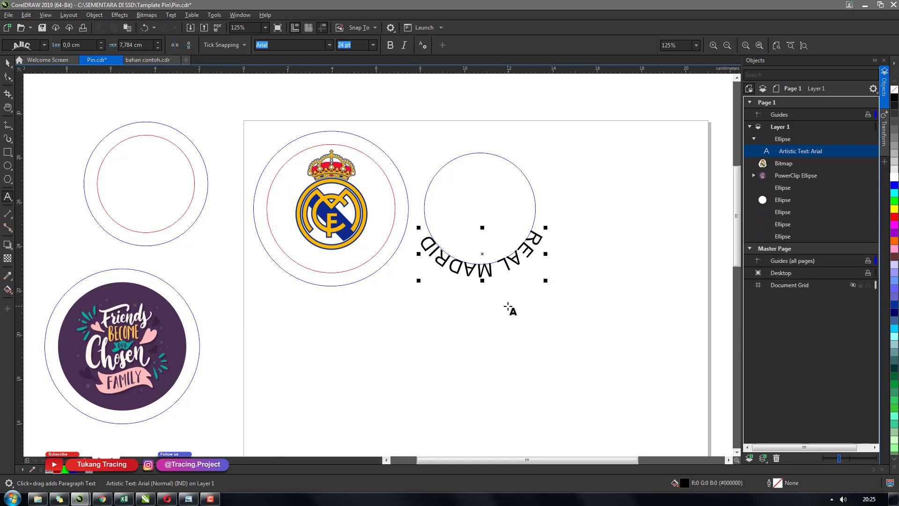
key(ctrl+z)
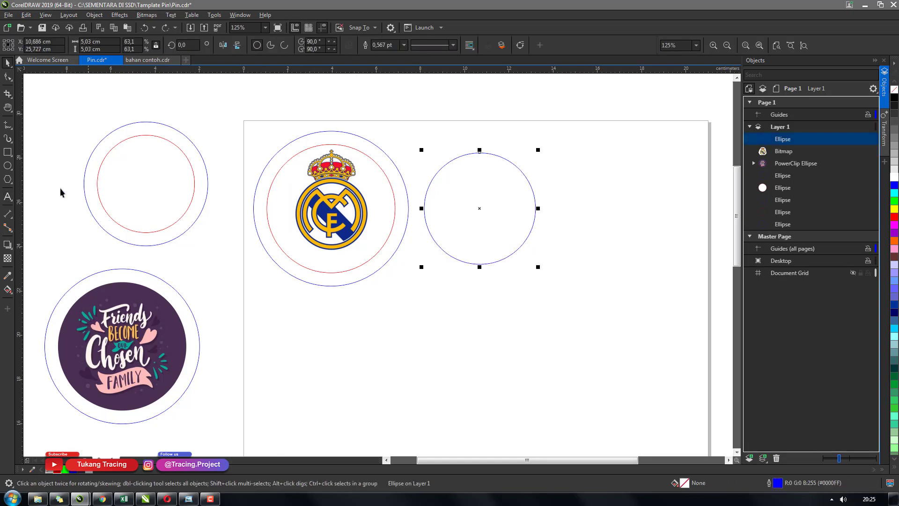
Step: Add the artistic text "REAL MADRID" in 24 pt Arial below the smaller blue circle and make it bold
click(7, 197)
click(407, 309)
text(R)
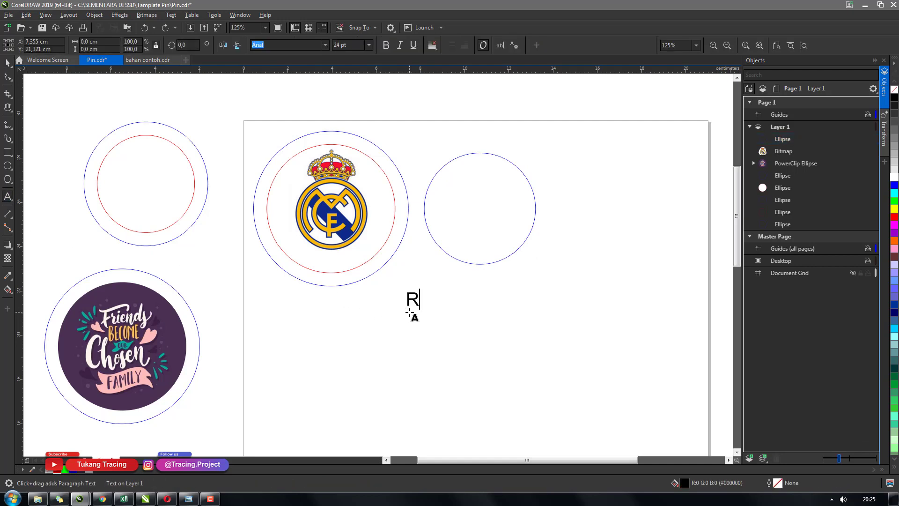
text(EAL M)
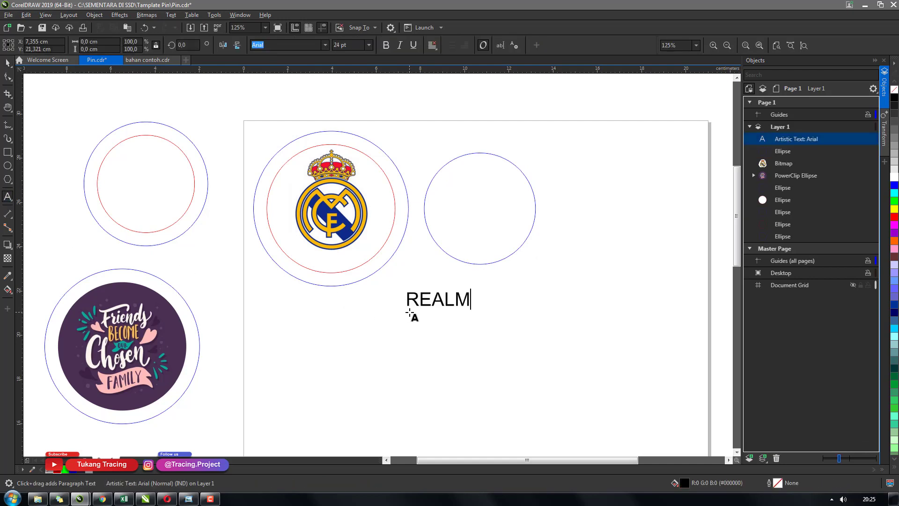
key(BackSpace)
text(MADRID)
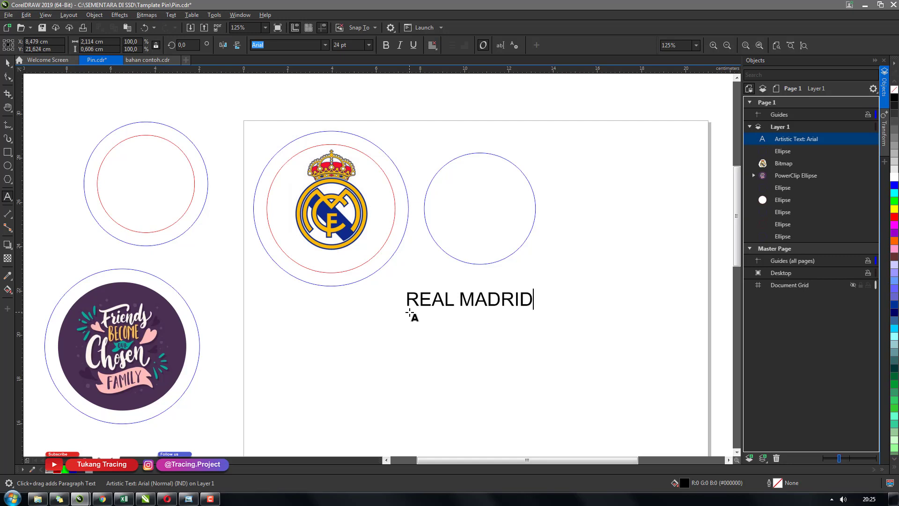
key(ctrl+space)
click(386, 46)
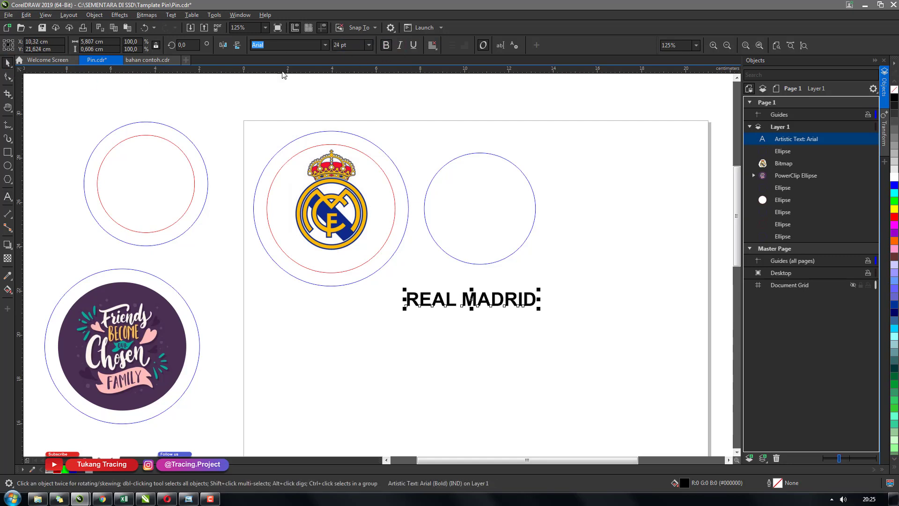
Step: Fit the "REAL MADRID" text to the lower edge of the smaller blue circle
click(171, 15)
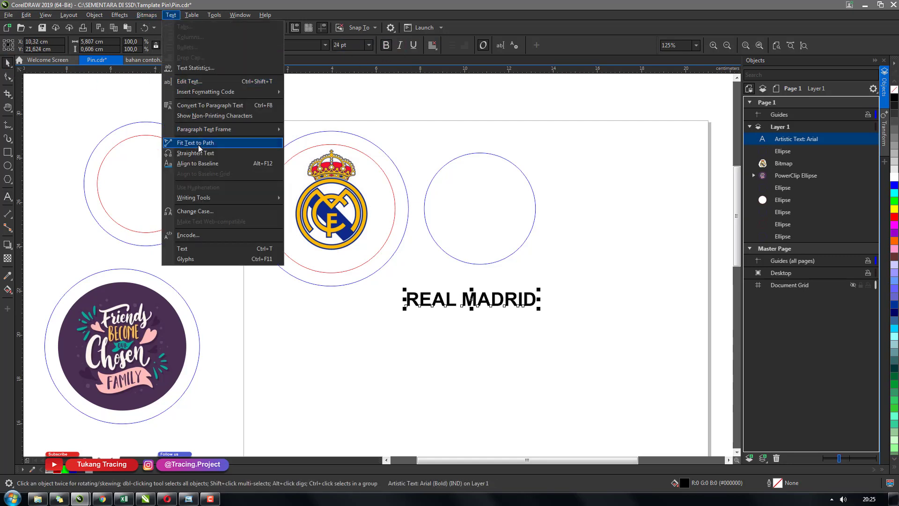
click(199, 143)
click(478, 266)
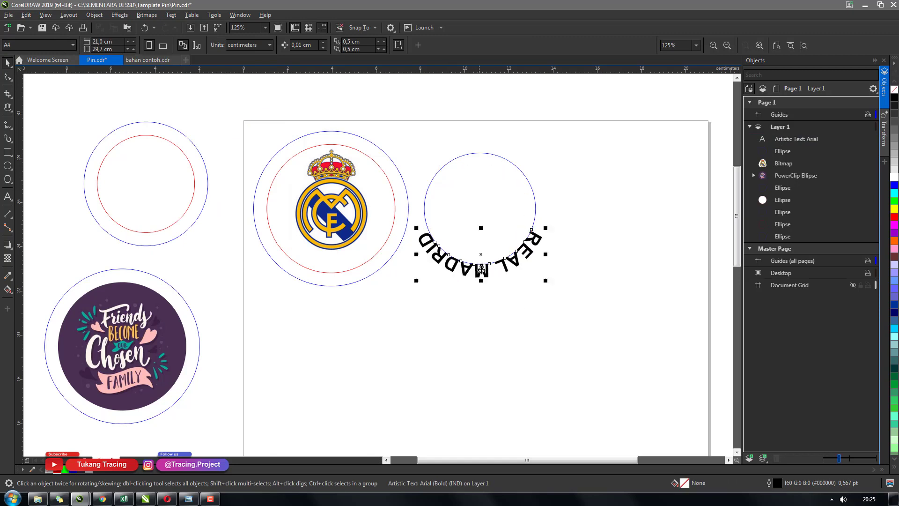
Step: Scale the curved text to about 15.9 pt and mirror it both horizontally and vertically on the path
drag(546, 282, 528, 285)
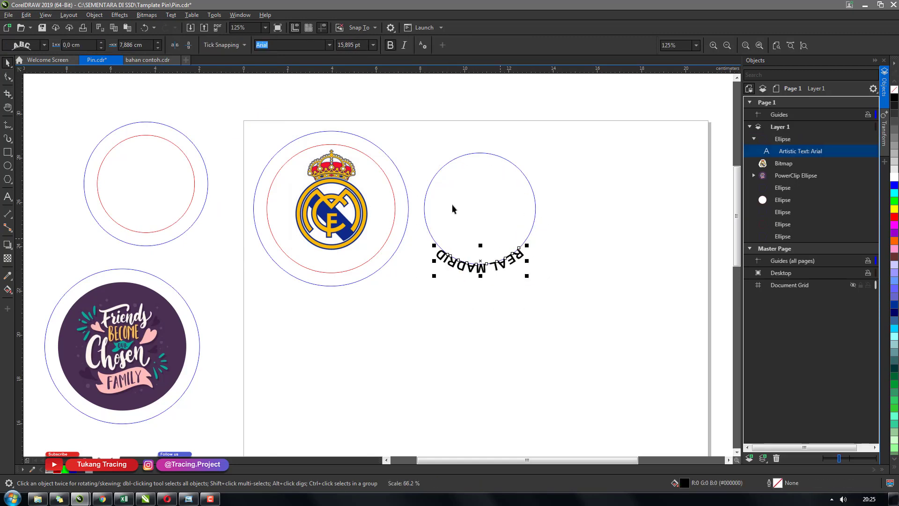
click(188, 45)
click(175, 45)
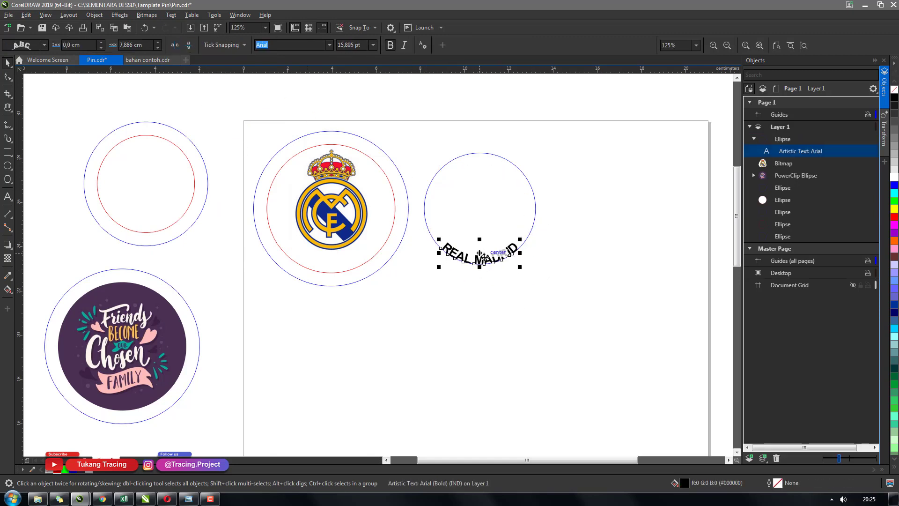
Step: Widen the letter spacing of the curved "REAL MADRID" text and enlarge it to about 18.5 pt
drag(490, 259, 490, 259)
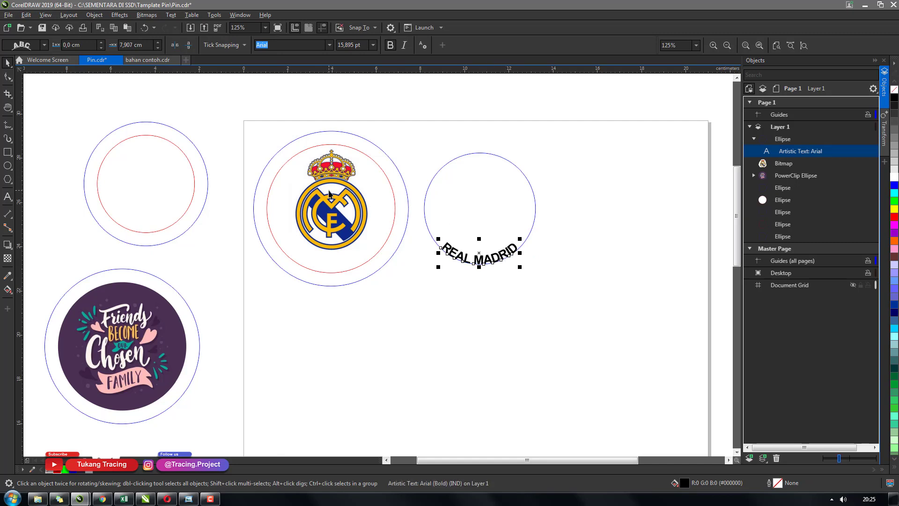
click(8, 80)
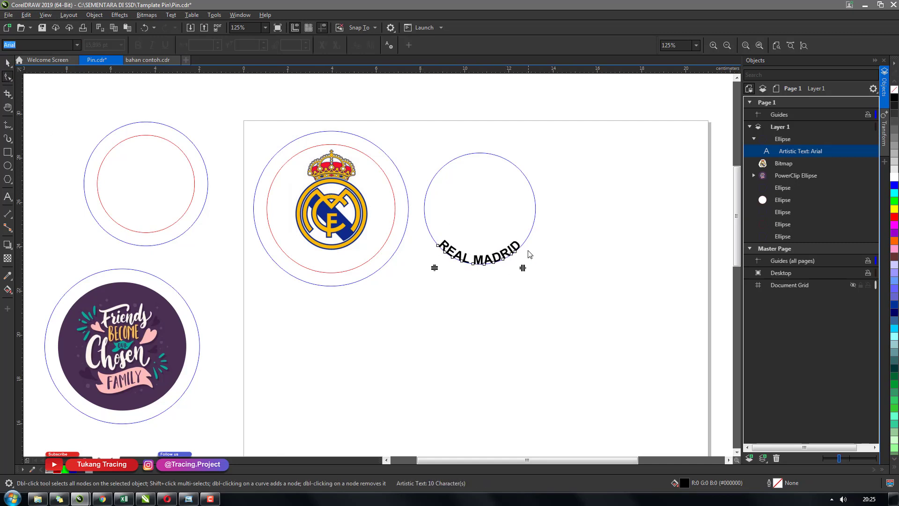
key(space)
drag(519, 247, 524, 236)
key(ctrl+z)
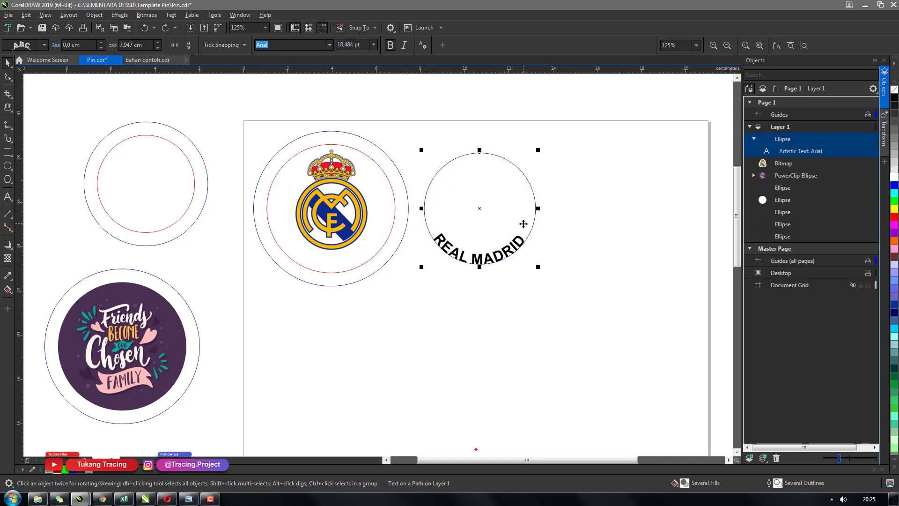
Step: Break the curved "REAL MADRID" text apart from its path and delete the blue guide circle
key(ctrl+k)
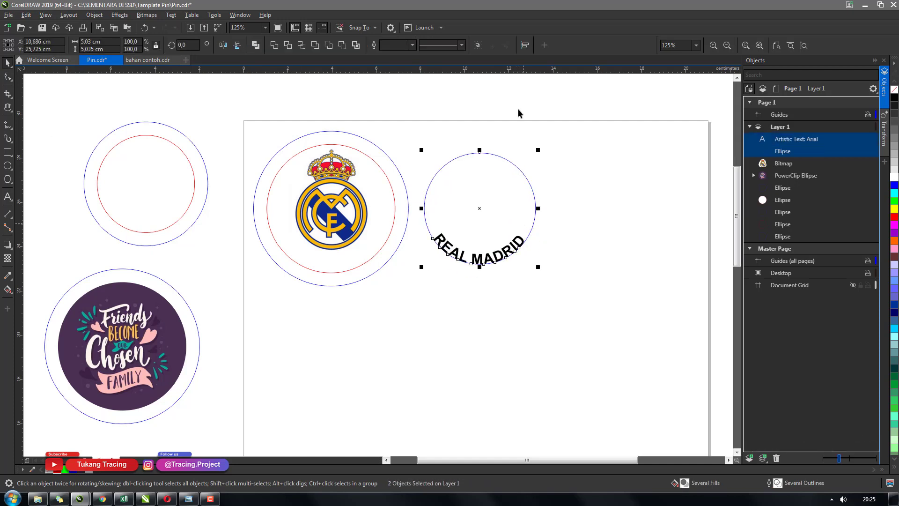
click(518, 110)
click(530, 184)
key(Delete)
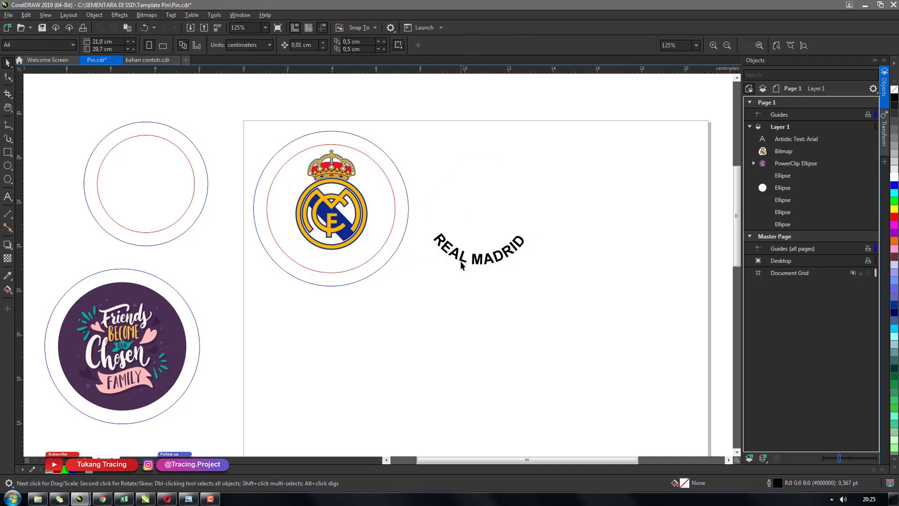
Step: Move the curved "REAL MADRID" text inside the circular template, beneath the Real Madrid logo
drag(463, 265, 317, 266)
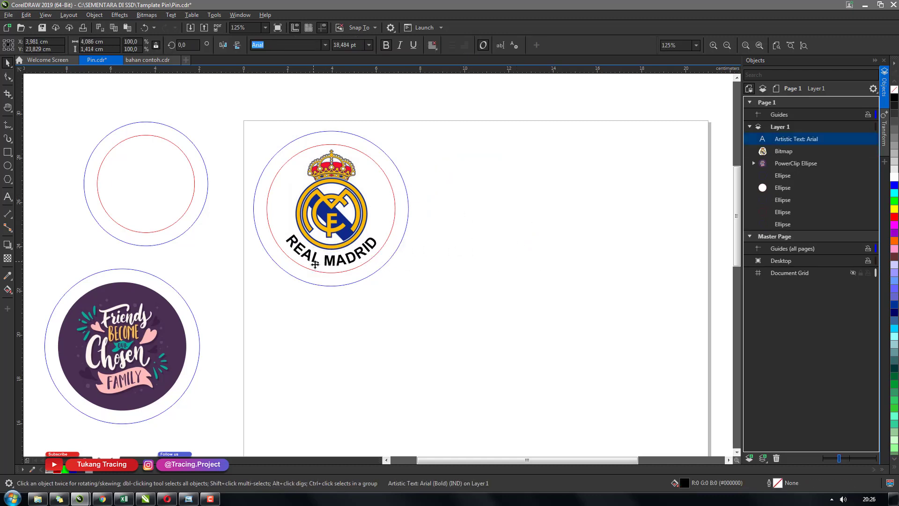
click(372, 311)
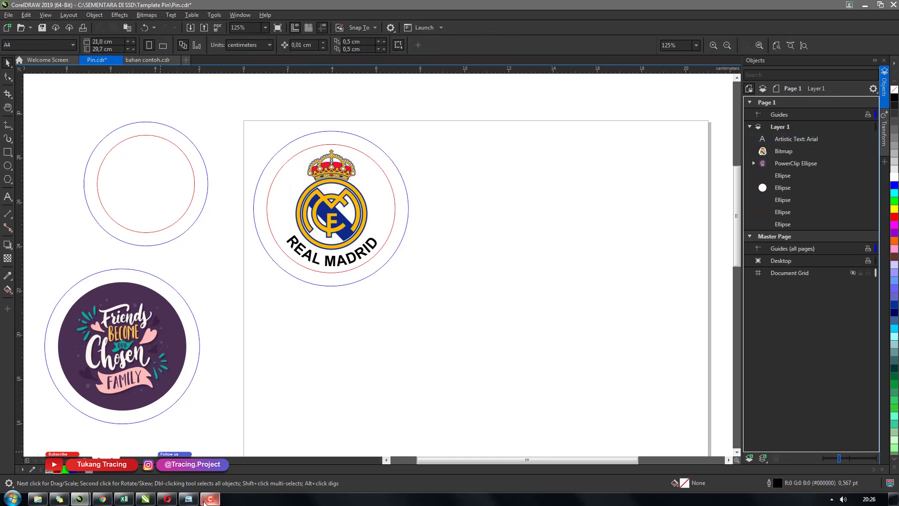
click(209, 500)
click(210, 499)
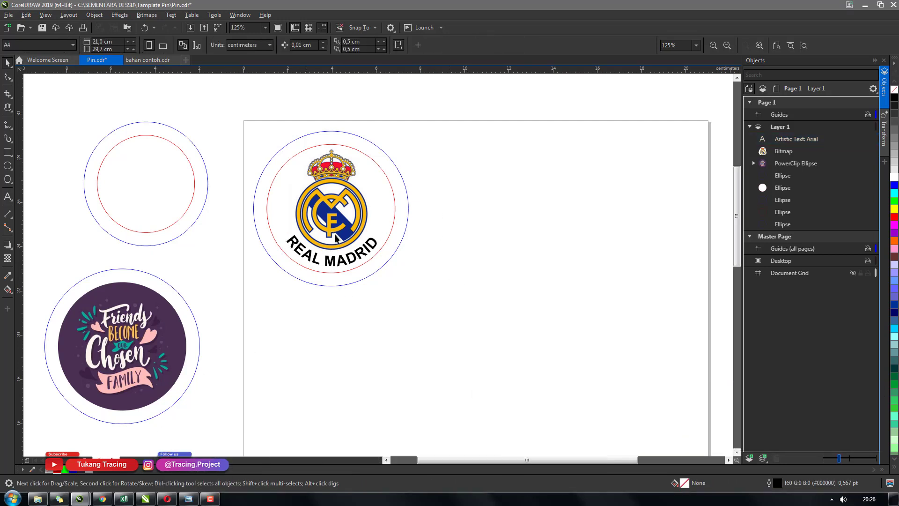
drag(250, 107, 478, 346)
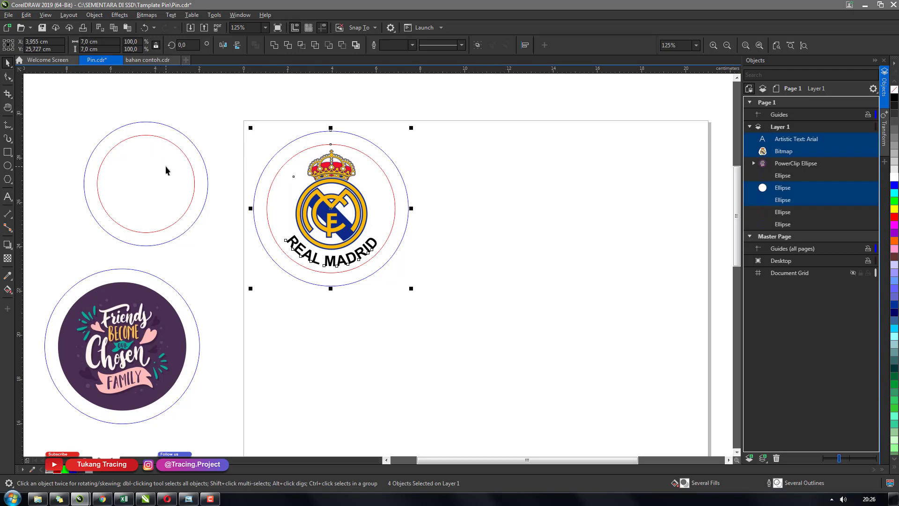
click(154, 147)
click(208, 139)
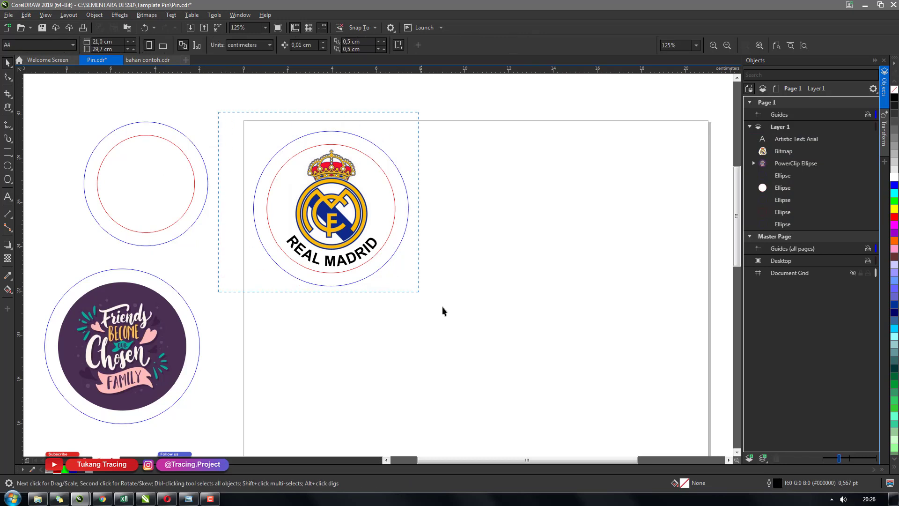
drag(442, 307, 363, 263)
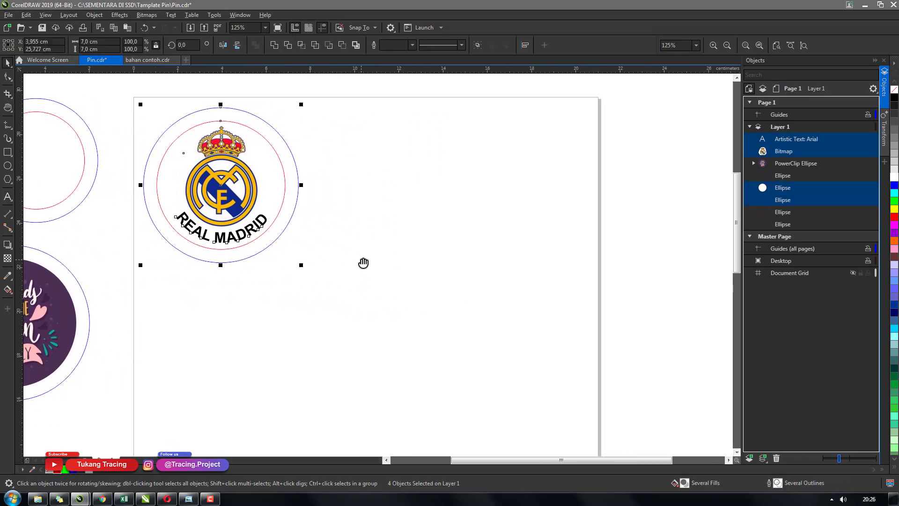
scroll(363, 263, down, 2)
click(340, 277)
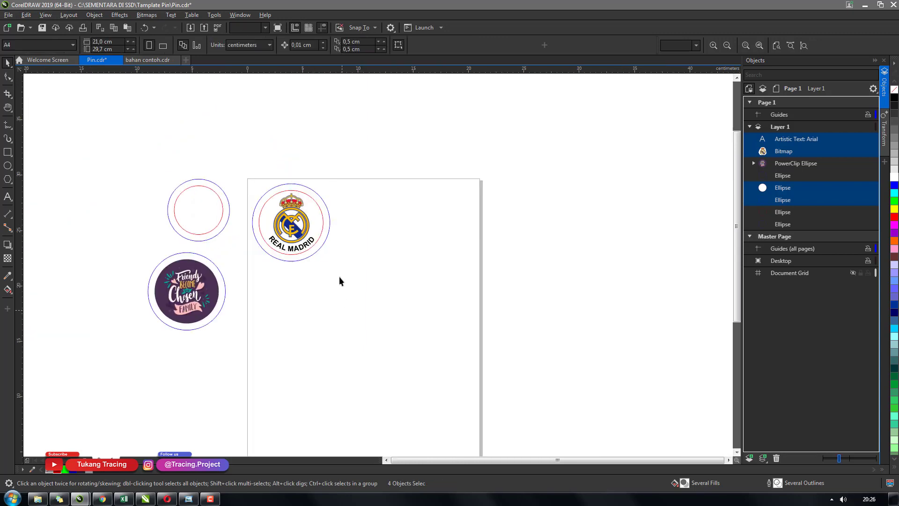
Step: Remove the outline from the red 5.8 cm circle around the Real Madrid logo
click(325, 226)
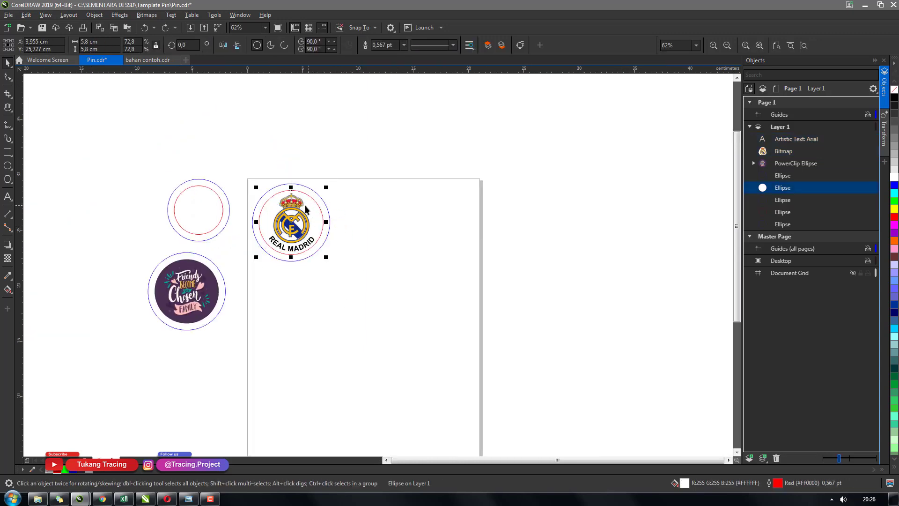
scroll(305, 209, up, 2)
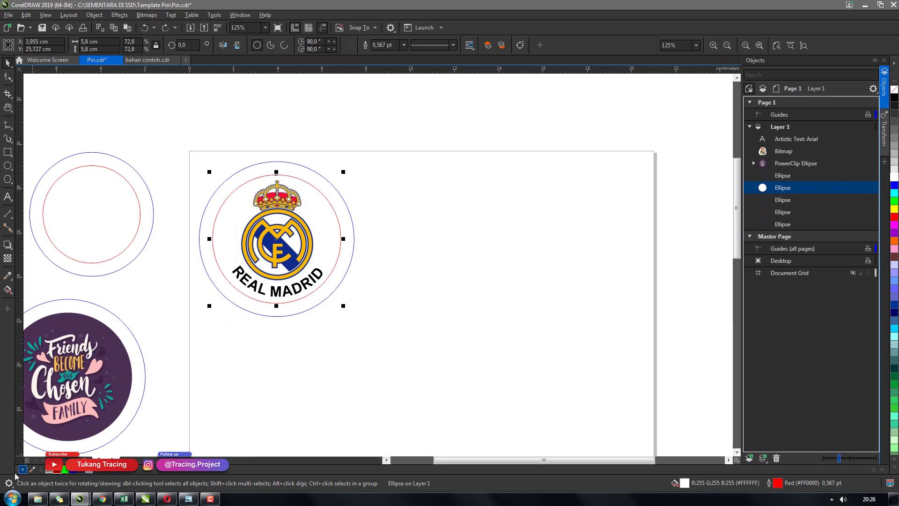
right_click(48, 474)
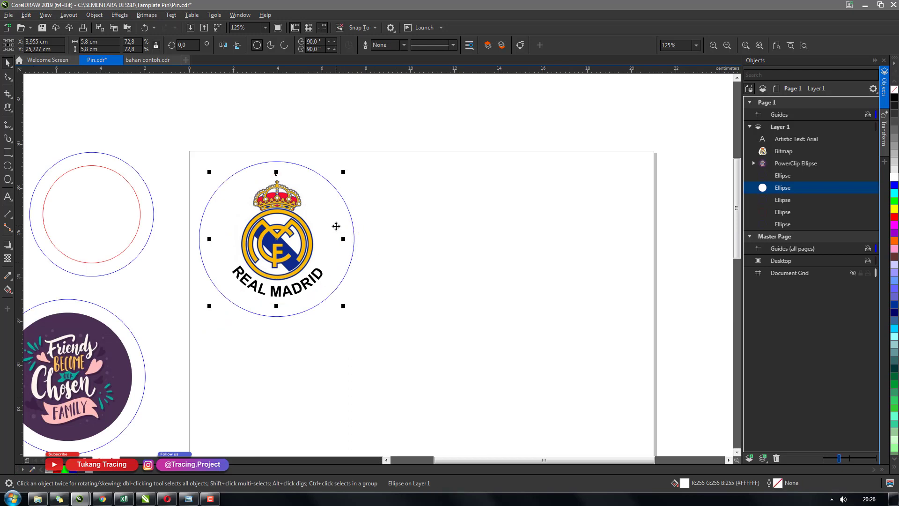
drag(336, 226, 347, 239)
key(ctrl+z)
Step: Move the complete Real Madrid pin design closer to the page's upper-left corner, to about X 3.849 cm, Y 25.855 cm
drag(181, 150, 424, 338)
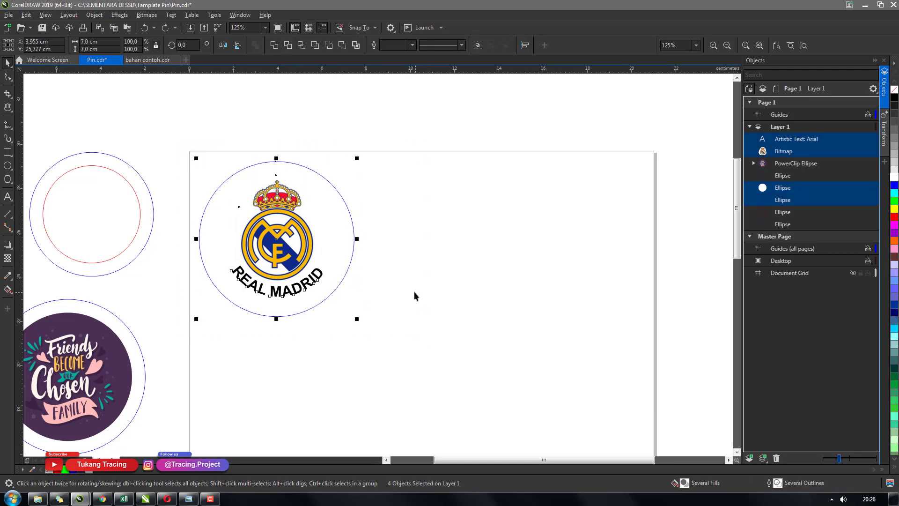
drag(306, 255, 304, 253)
scroll(292, 181, down, 1)
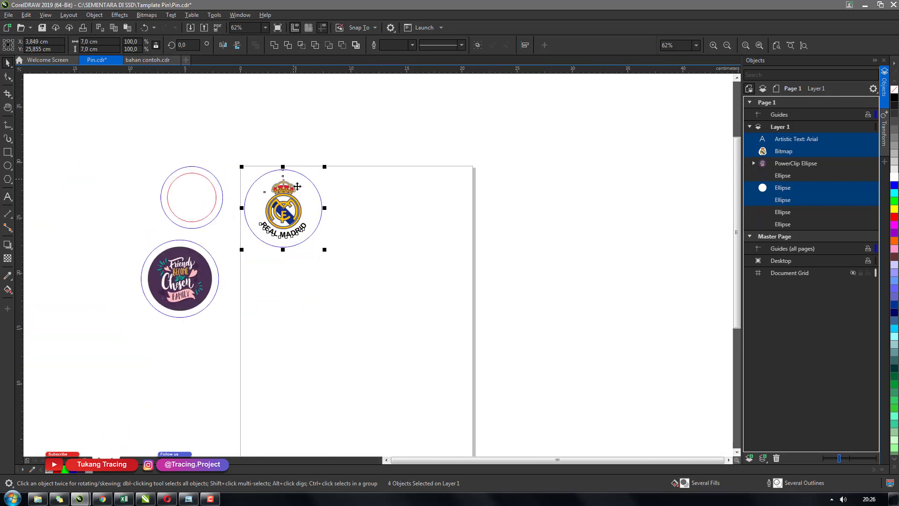
scroll(345, 199, up, 1)
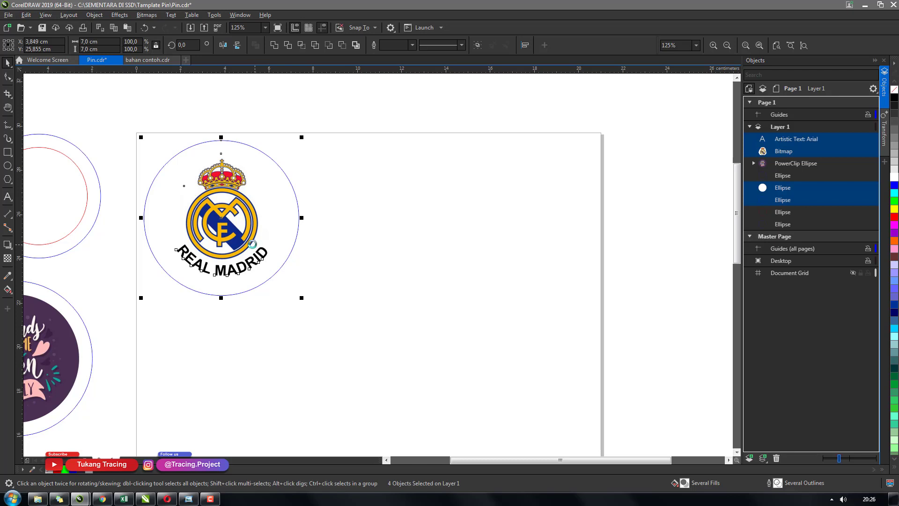
drag(258, 248, 410, 236)
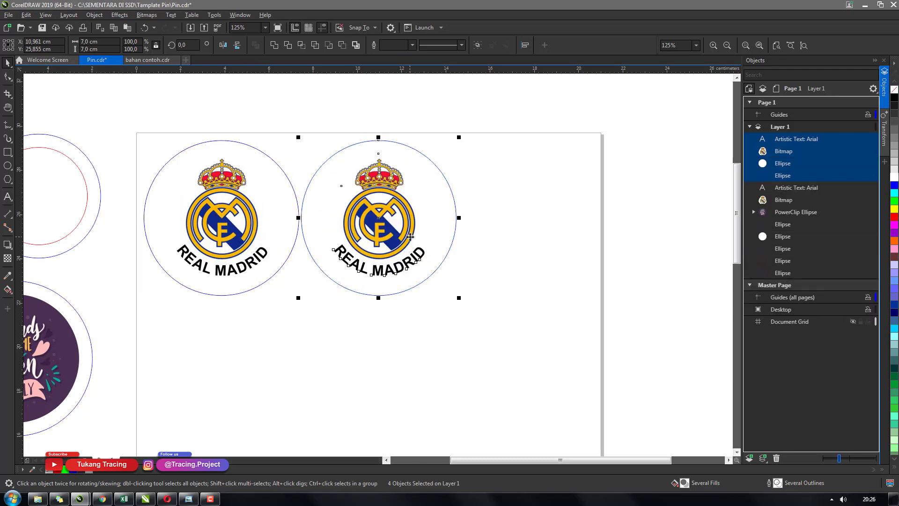
key(Delete)
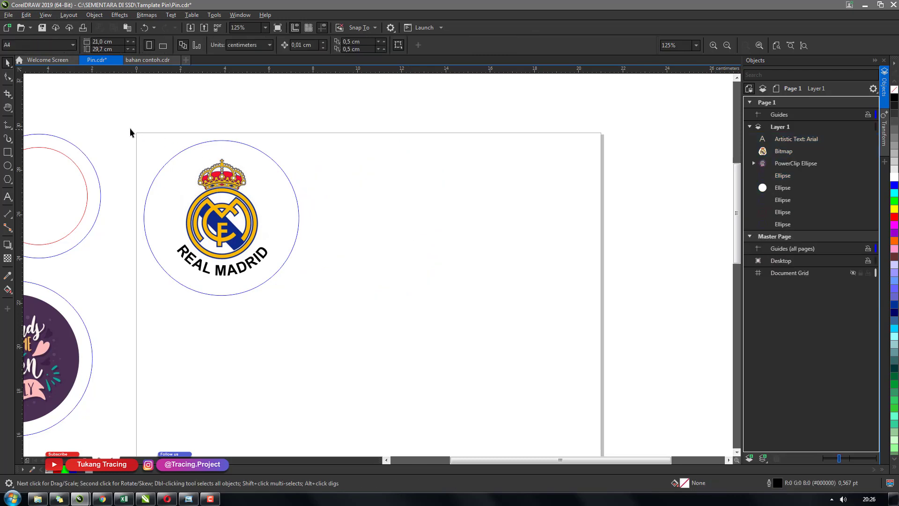
Step: Group the objects of the Real Madrid pin design and open the Transform position settings
drag(334, 313, 336, 313)
key(ctrl+g)
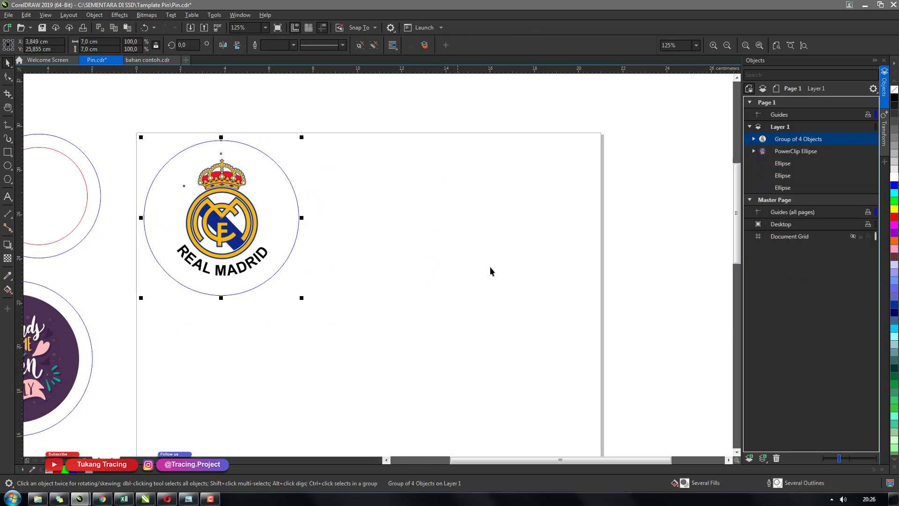
click(887, 130)
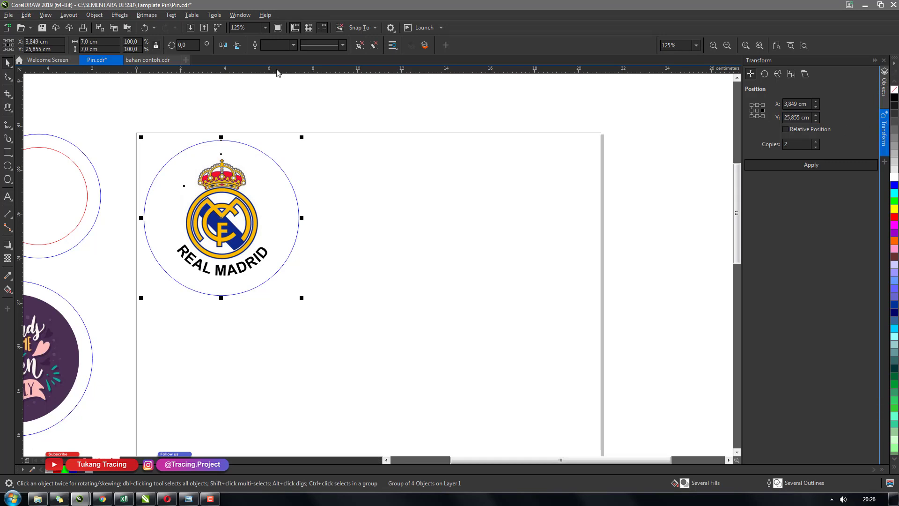
click(245, 17)
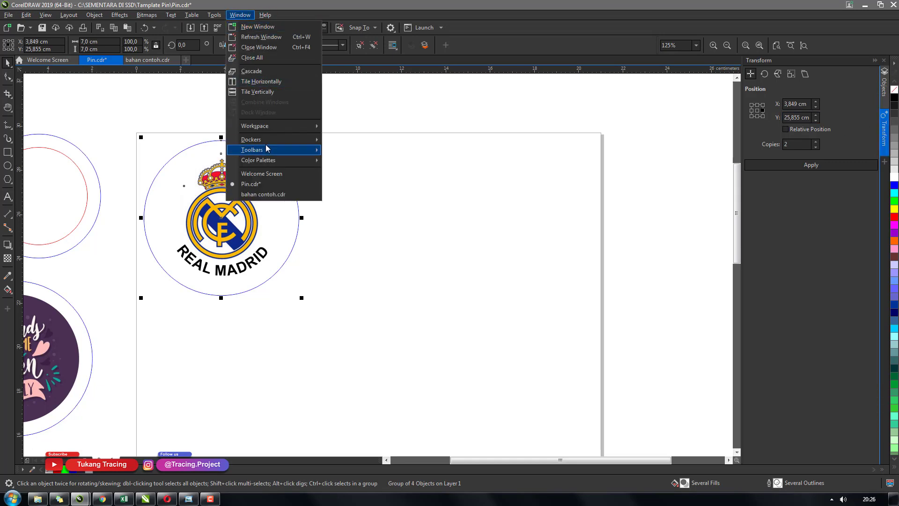
mouse_move(266, 139)
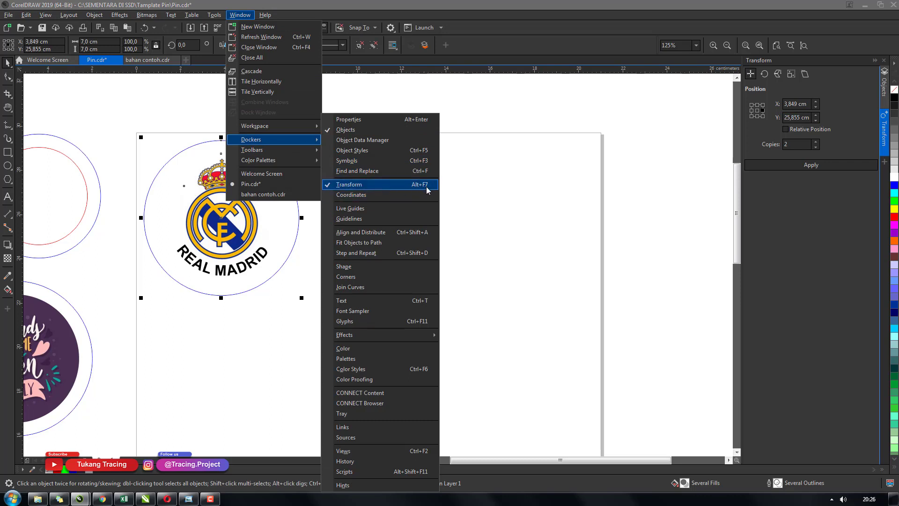
click(504, 152)
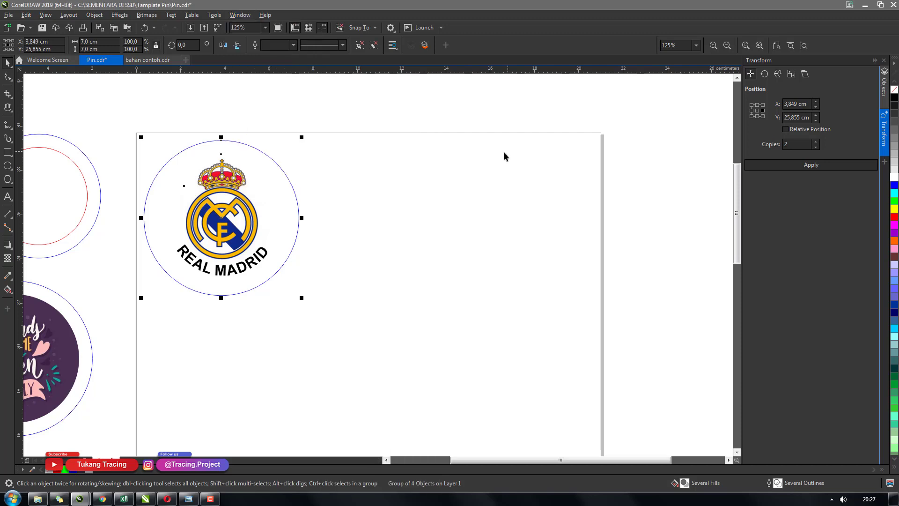
Step: Ungroup the pin design and set the position transform to the middle-right reference point with Relative Position enabled
click(327, 184)
click(225, 198)
click(763, 110)
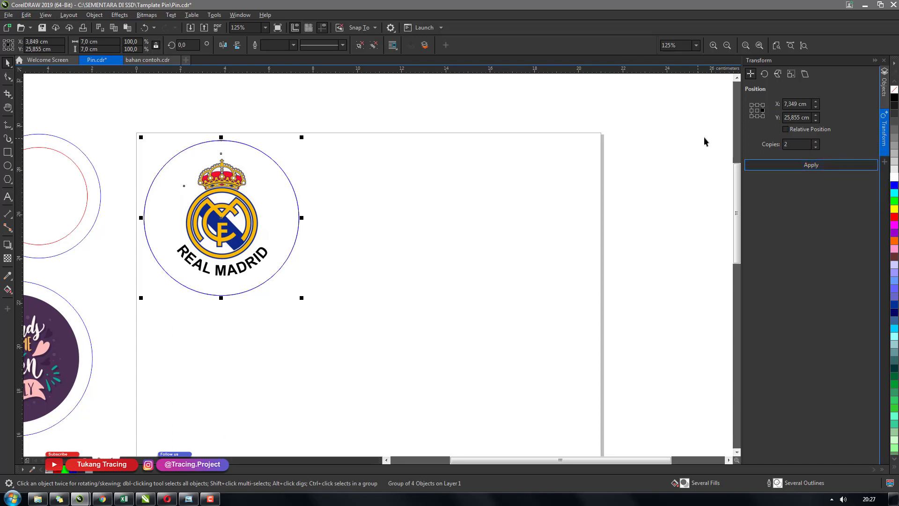
key(ctrl+u)
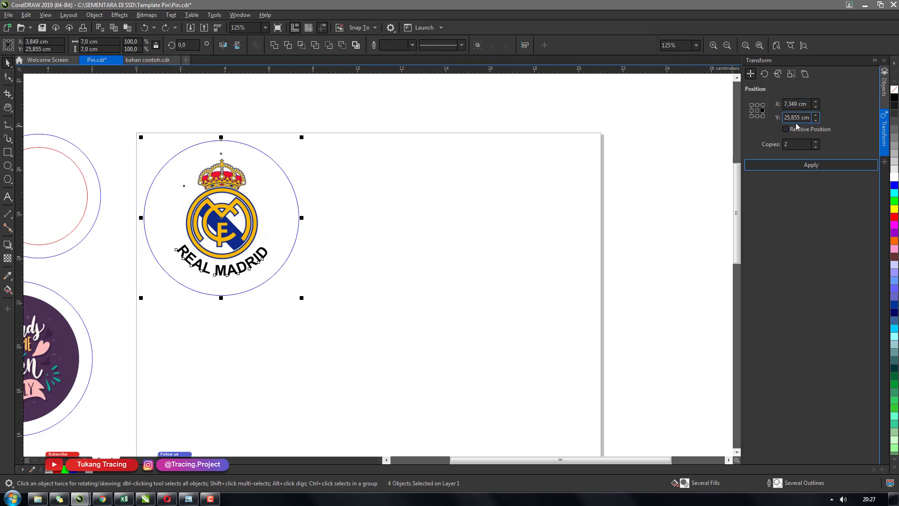
click(789, 131)
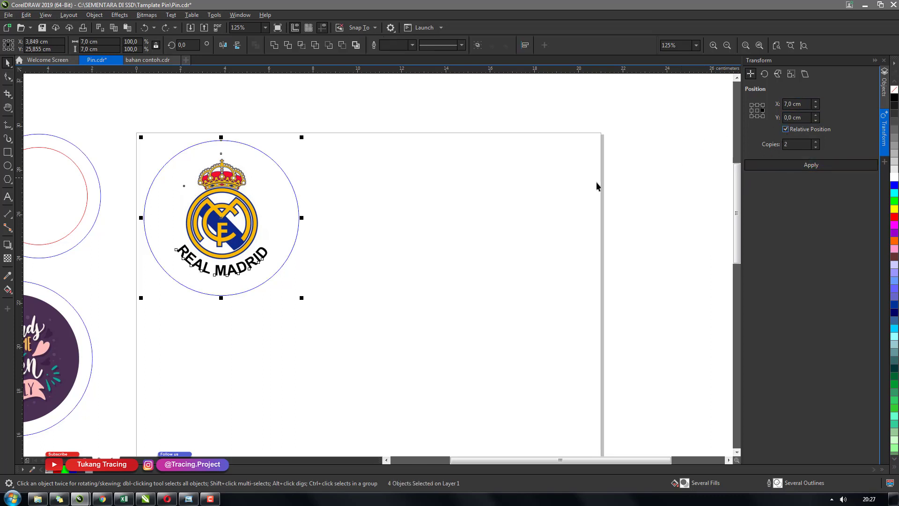
click(787, 130)
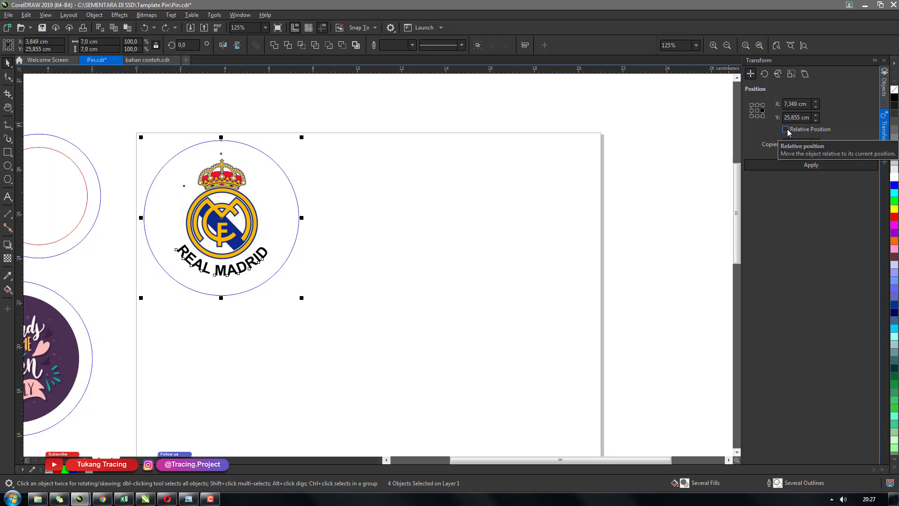
click(787, 130)
Step: Create two copies of the pin design at a relative position of X 7.0 cm, Y 0.0 cm
click(803, 169)
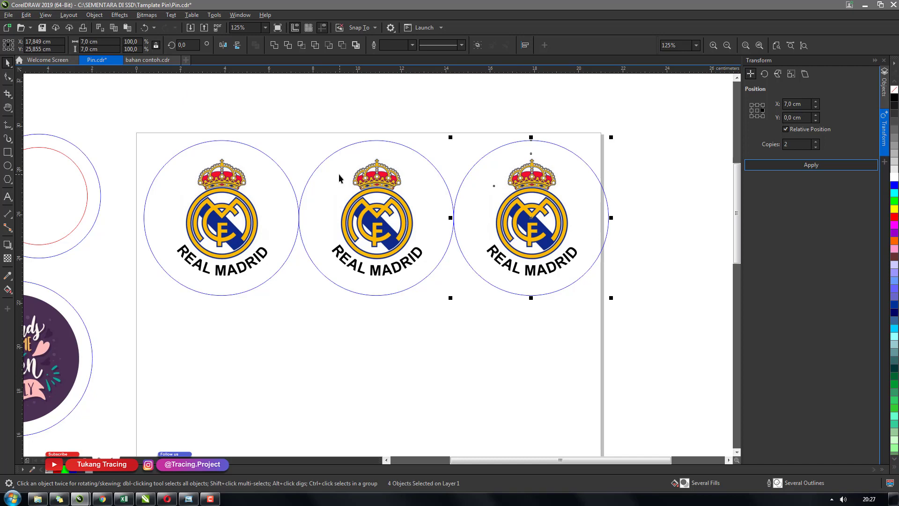
scroll(309, 203, up, 2)
scroll(283, 229, down, 2)
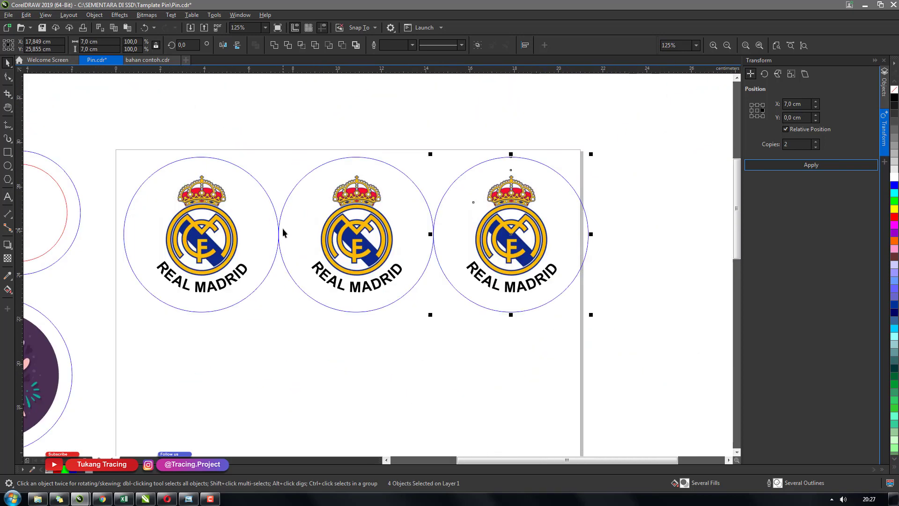
Step: Delete both copies of the pin design, keeping only the original on the page
key(Delete)
click(343, 210)
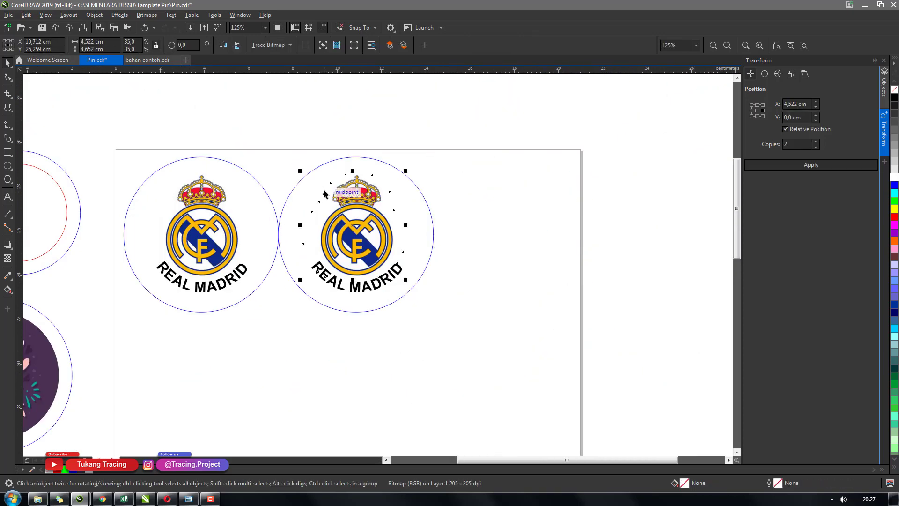
drag(262, 147, 452, 340)
key(Delete)
Step: Create a row with two copies of the pin design at a relative horizontal offset of 7.1 cm
drag(382, 347, 91, 113)
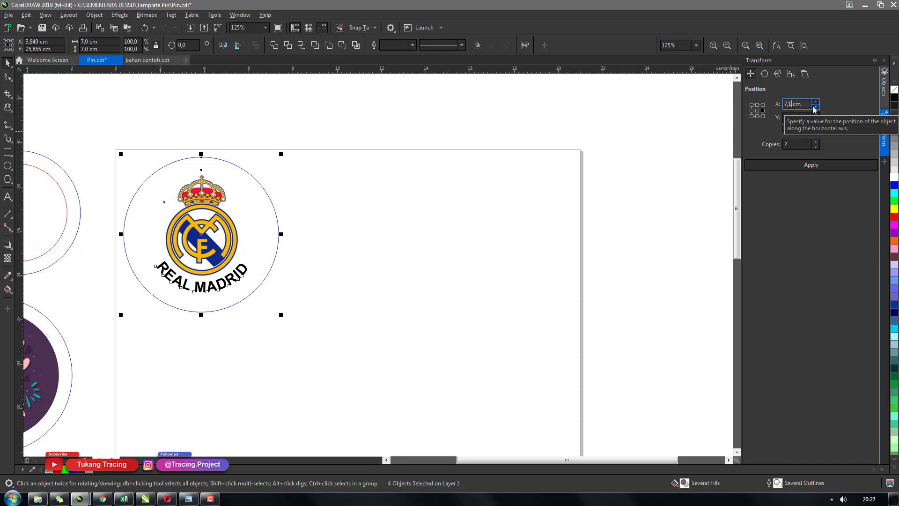
key(Return)
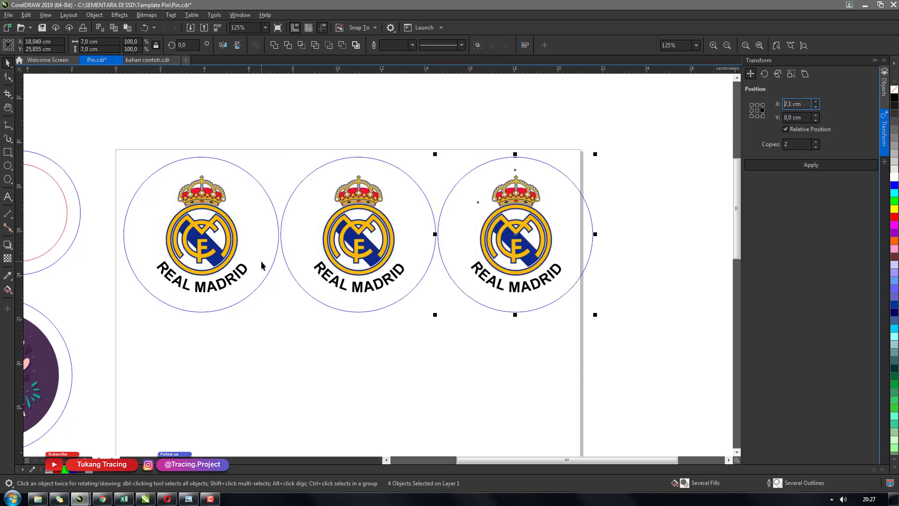
scroll(279, 238, up, 1)
scroll(281, 229, down, 3)
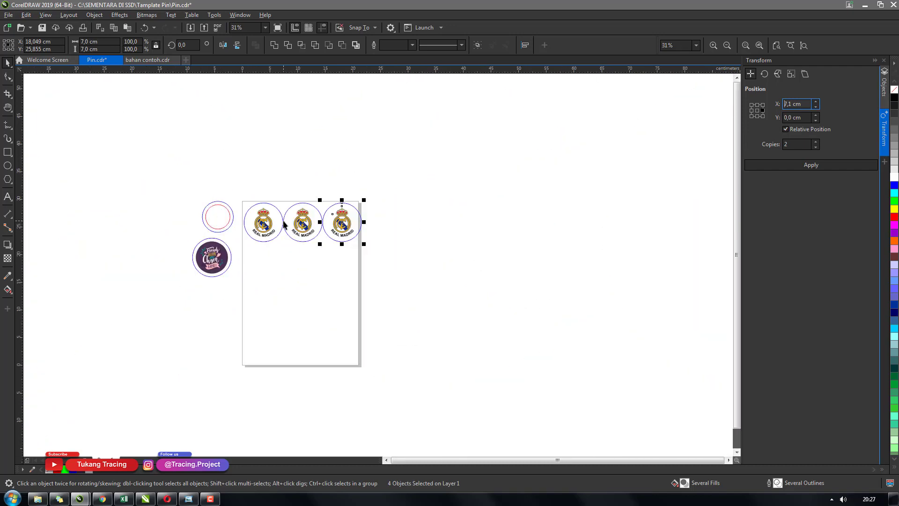
Step: Move the empty circle template and the purple quote pin farther left, away from the page edge
scroll(307, 283, up, 1)
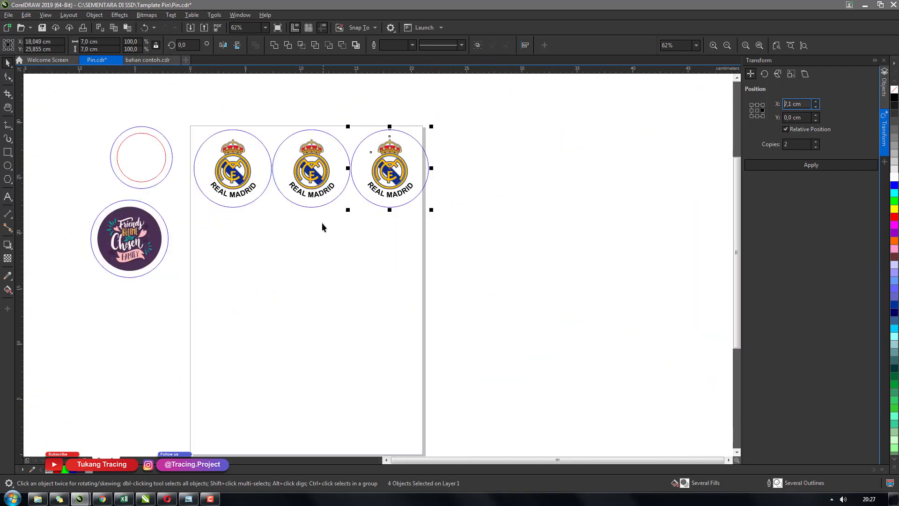
drag(71, 118, 200, 307)
drag(151, 260, 124, 261)
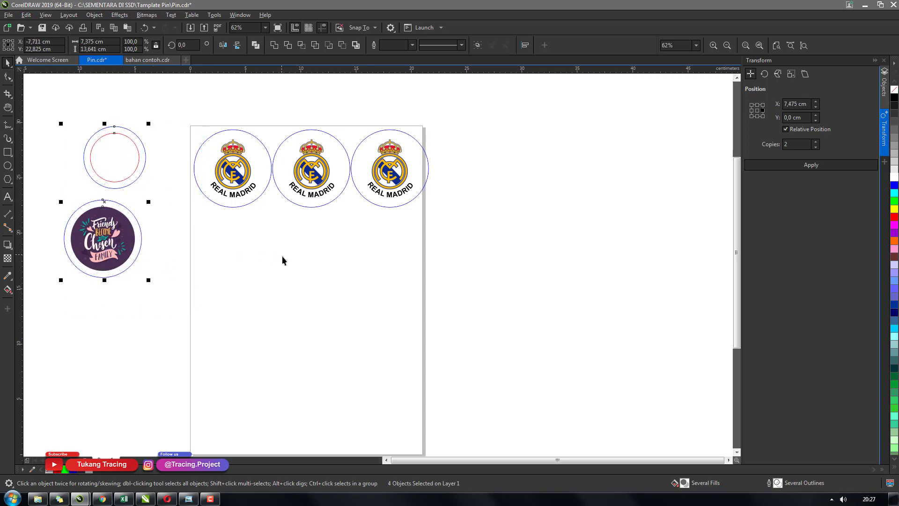
Step: Switch the A4 page to landscape and move the row of three Real Madrid pins to the page's upper-left corner
click(435, 176)
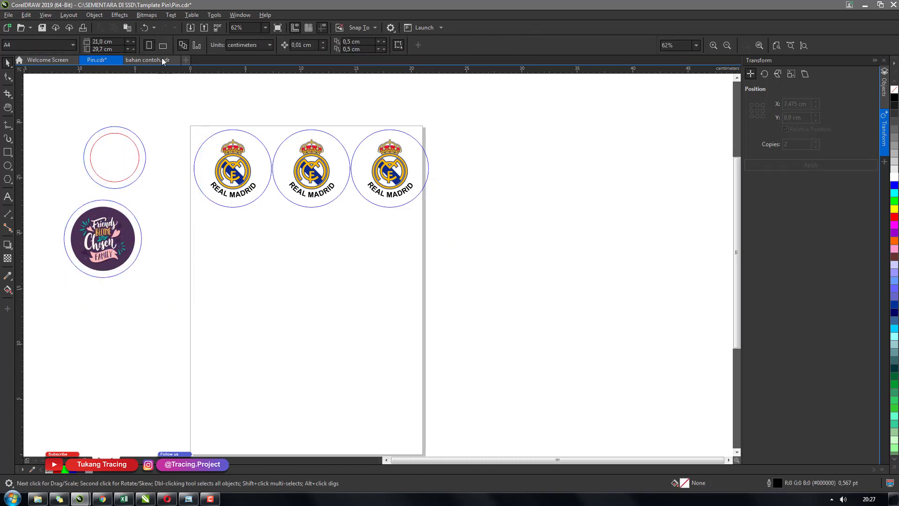
click(164, 46)
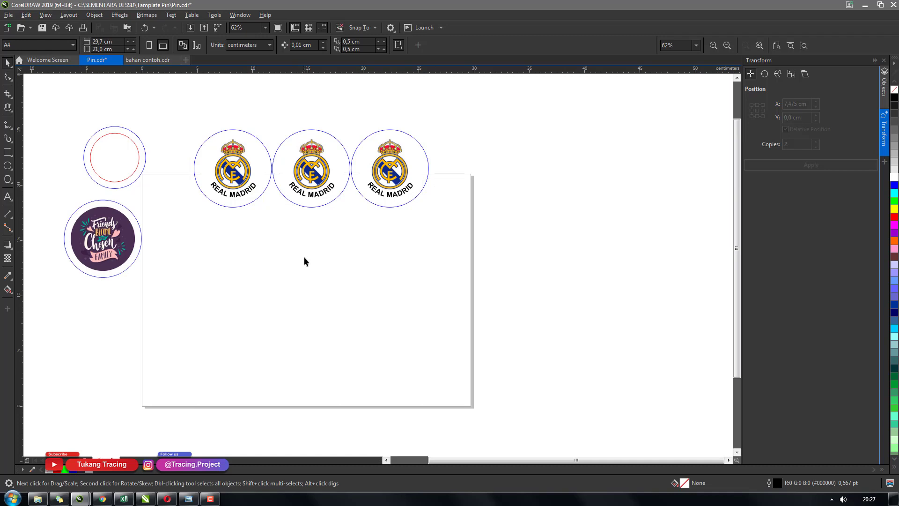
drag(336, 251, 454, 245)
drag(570, 288, 302, 126)
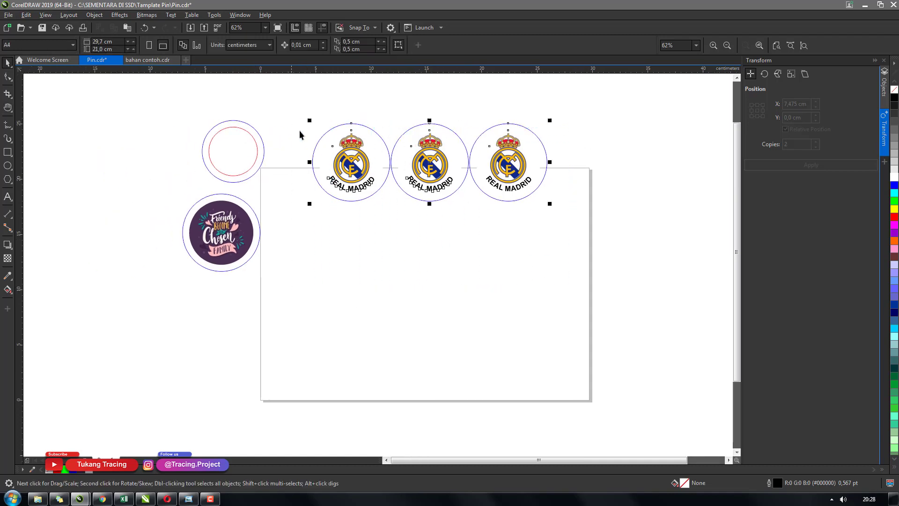
drag(352, 166, 301, 215)
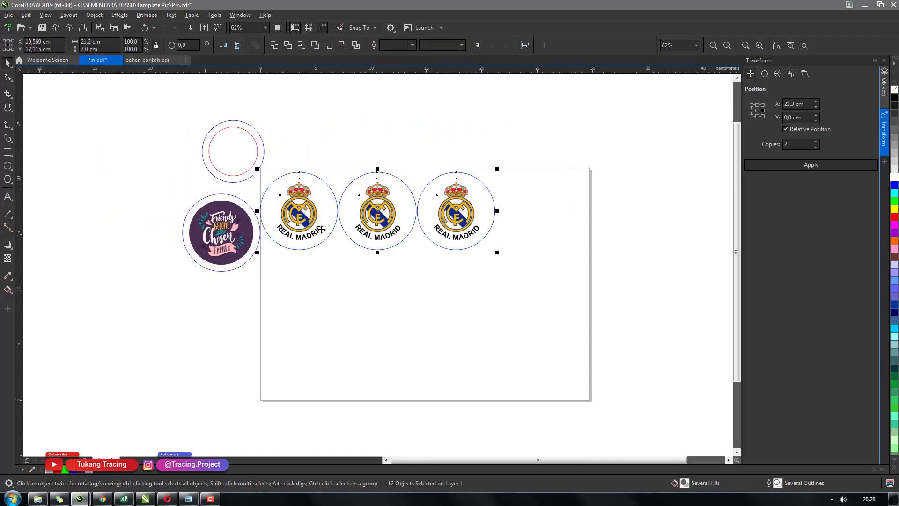
Step: Create one copy of the third Real Madrid pin at a relative horizontal offset of 7.1 cm to extend the row
click(392, 297)
click(451, 234)
drag(512, 281, 402, 142)
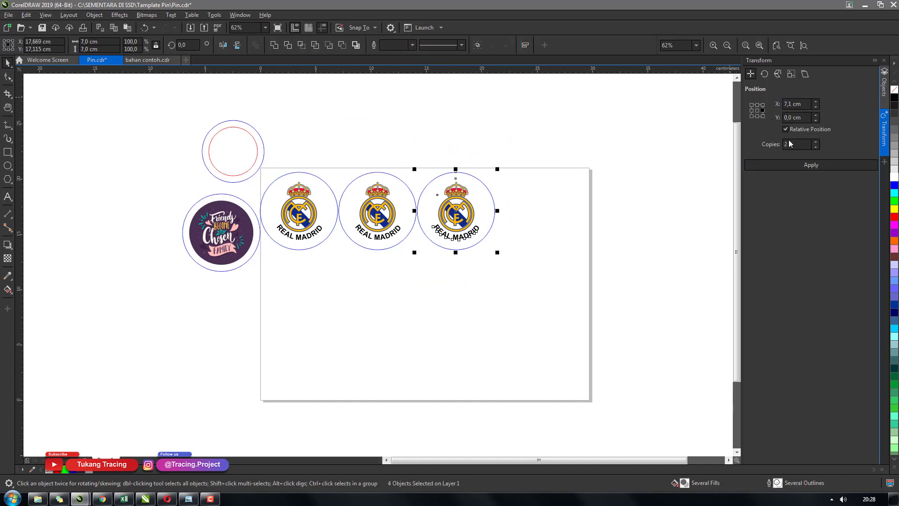
click(816, 148)
click(799, 165)
click(558, 274)
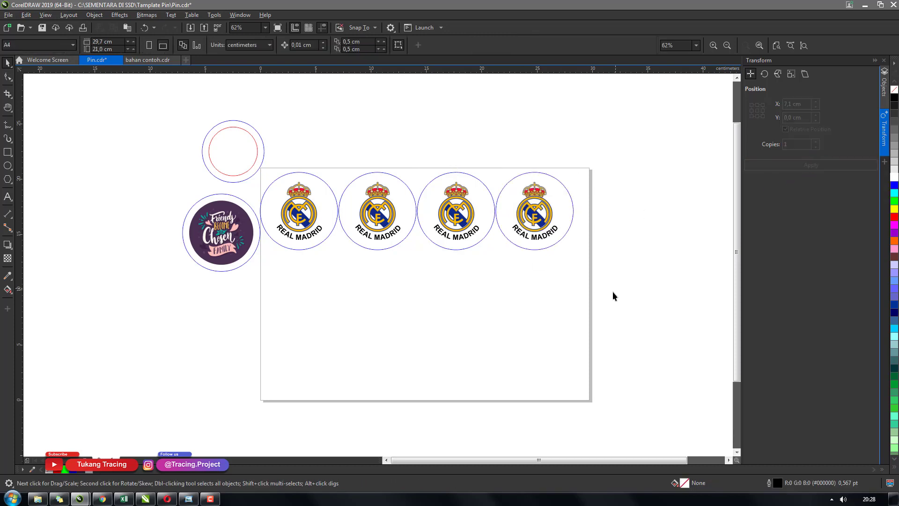
Step: Copy the whole row of four pins once below itself, using the bottom-middle reference point and a relative Y of -7.1 cm
drag(448, 262, 256, 140)
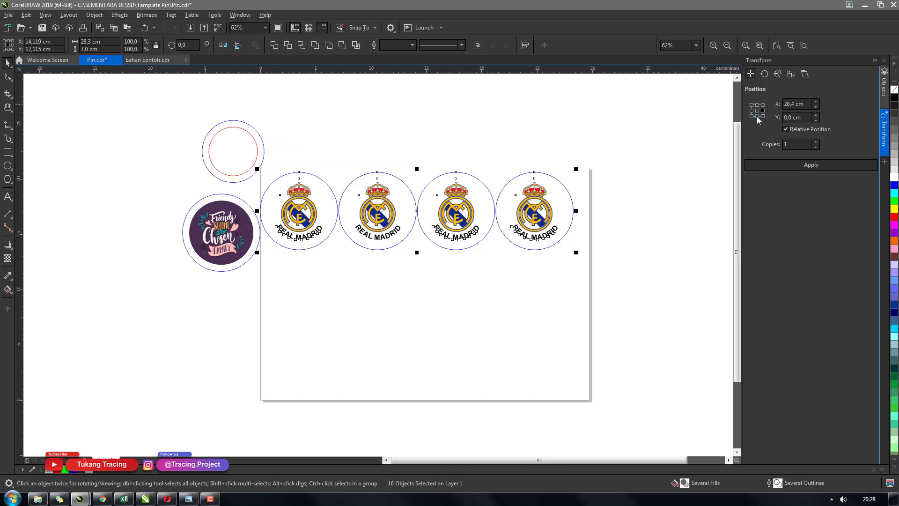
click(758, 116)
click(796, 117)
click(787, 167)
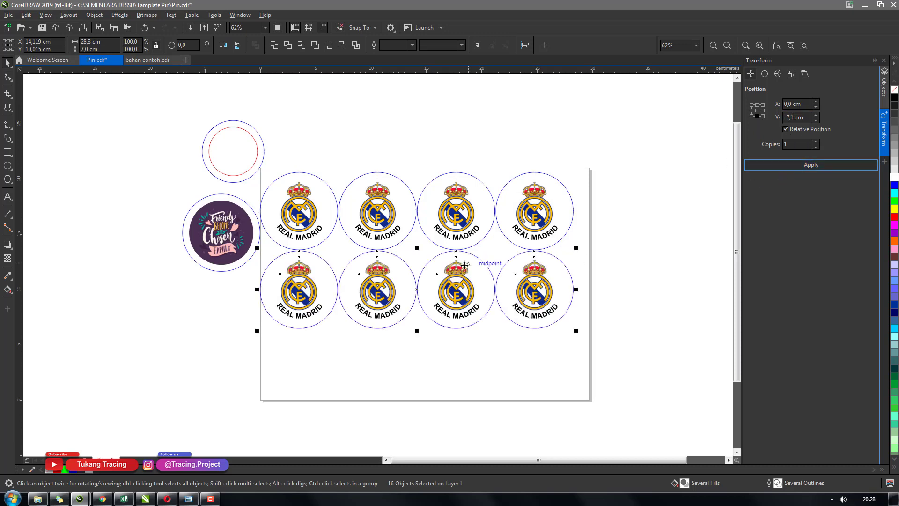
scroll(463, 261, up, 5)
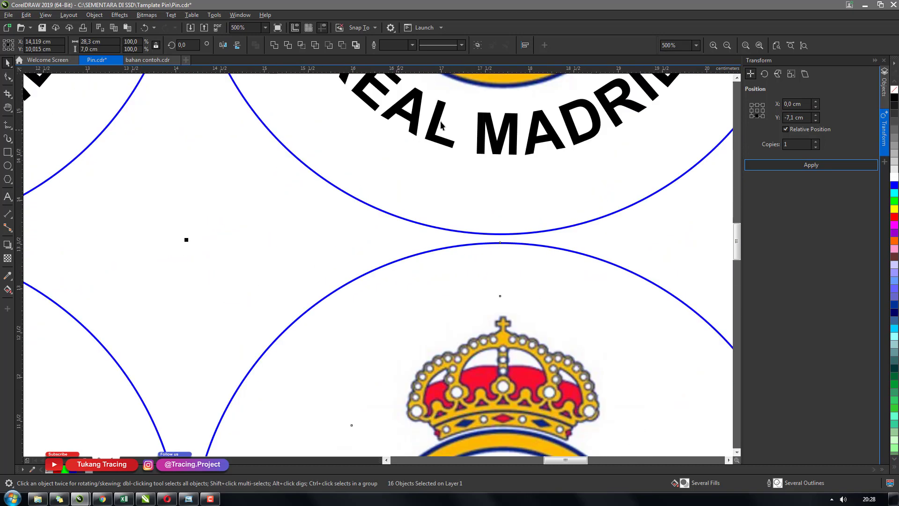
scroll(497, 244, down, 5)
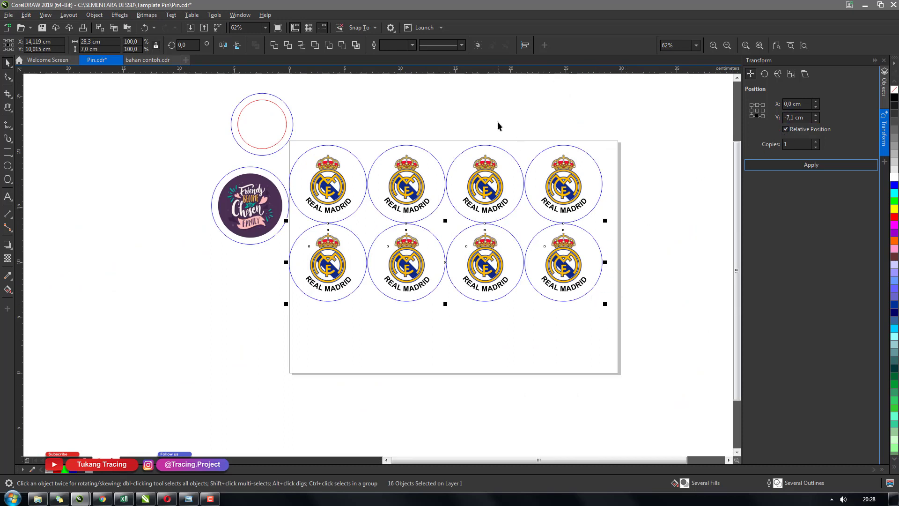
Step: Move both rows of Real Madrid pins off the page and place the small circle template in the page's upper-left corner
drag(649, 365, 284, 113)
drag(347, 199, 353, 231)
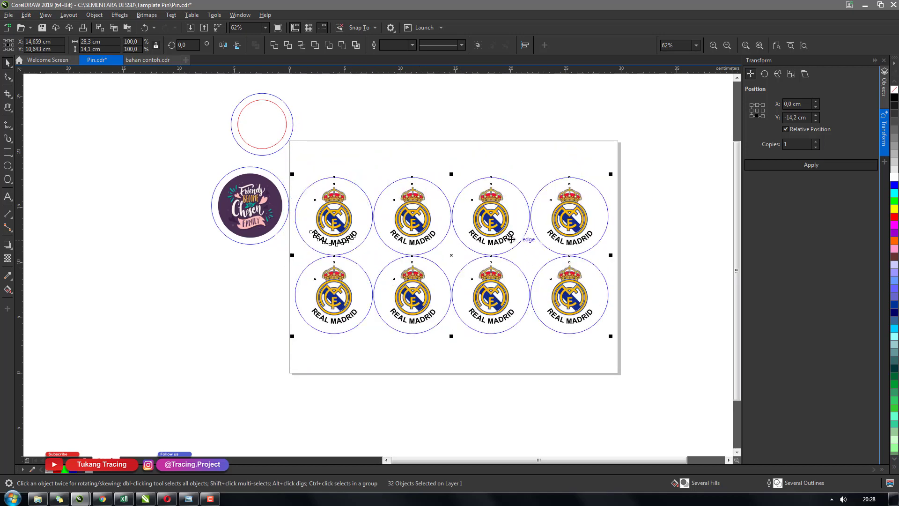
drag(508, 239, 166, 307)
drag(333, 168, 226, 97)
drag(287, 143, 348, 194)
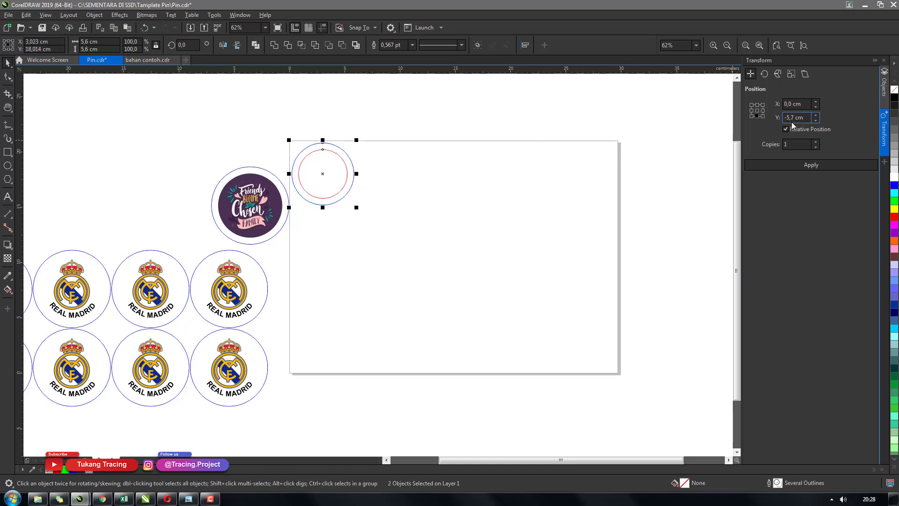
Step: Create four copies of the small circle template in a row, using the middle-right reference point and a relative X of 5.6 cm
click(763, 110)
click(816, 142)
click(816, 142)
click(816, 142)
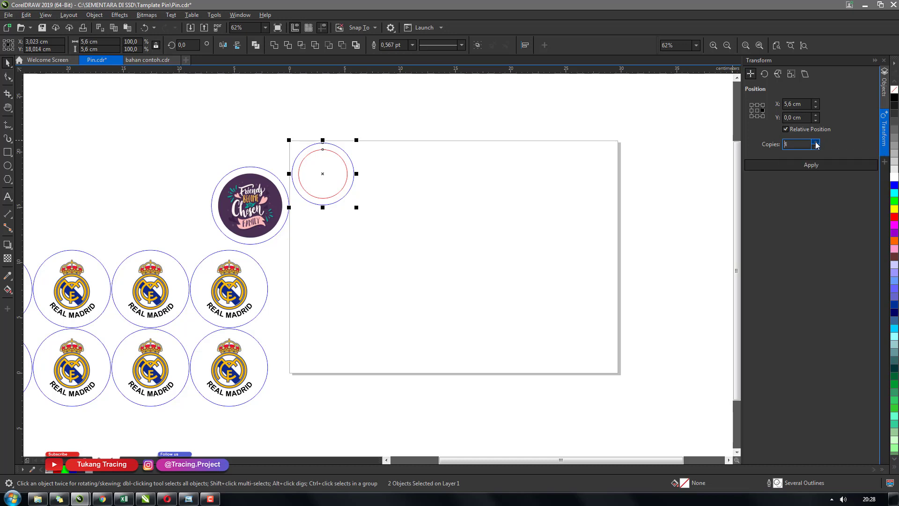
click(810, 165)
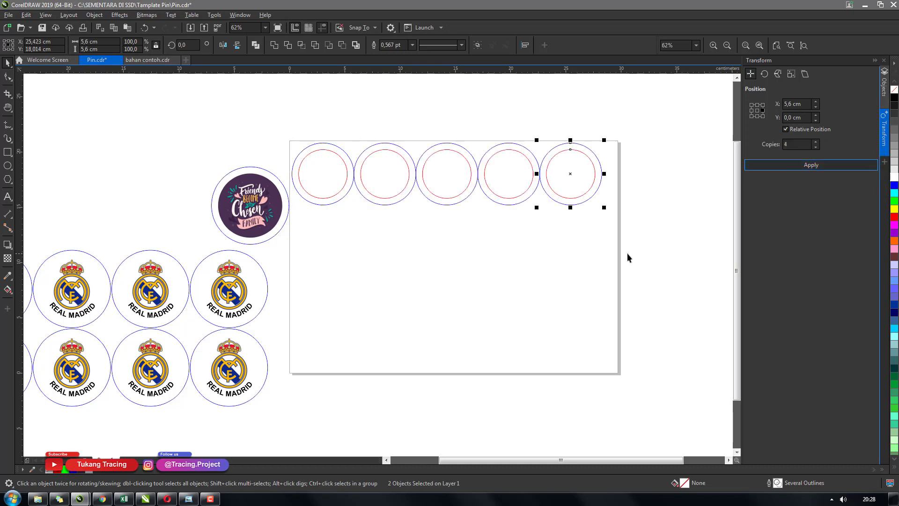
Step: Create three copies of the circle row downward, using the bottom-middle reference point and a relative Y of -5.6 cm
drag(628, 256, 289, 88)
click(758, 117)
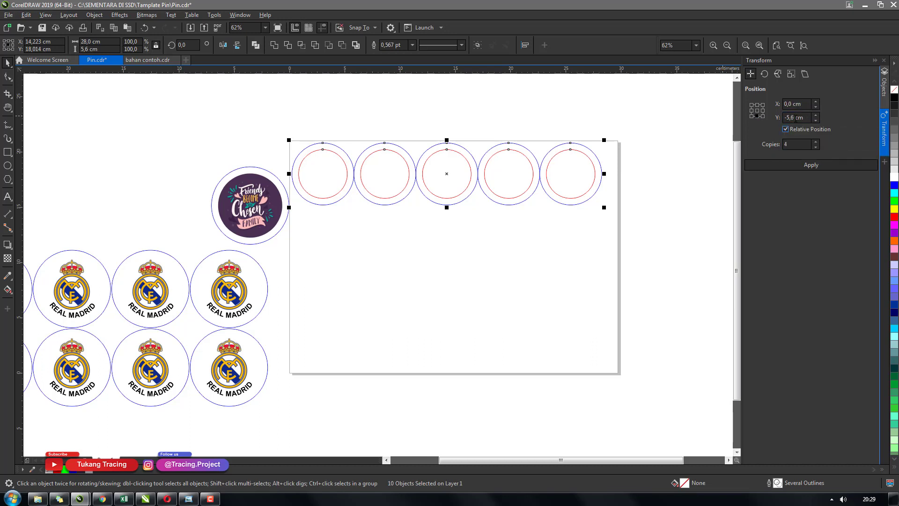
click(796, 118)
click(792, 144)
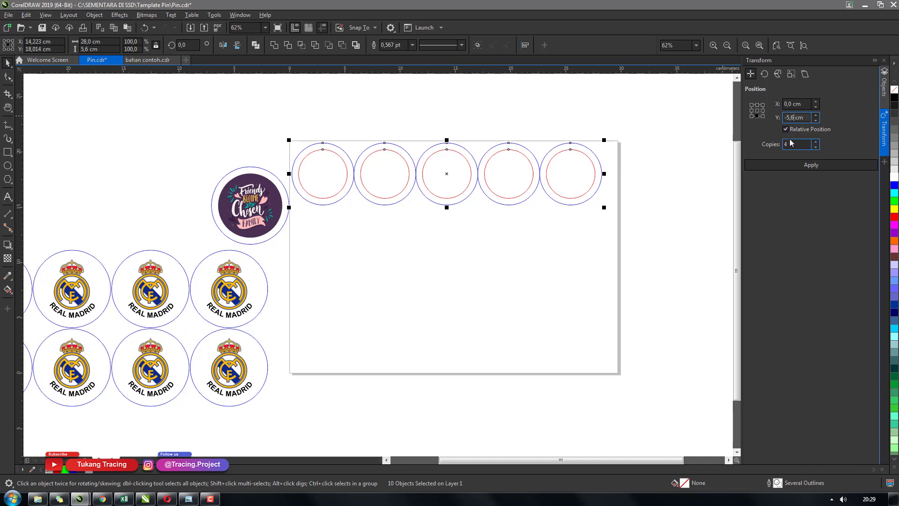
click(816, 147)
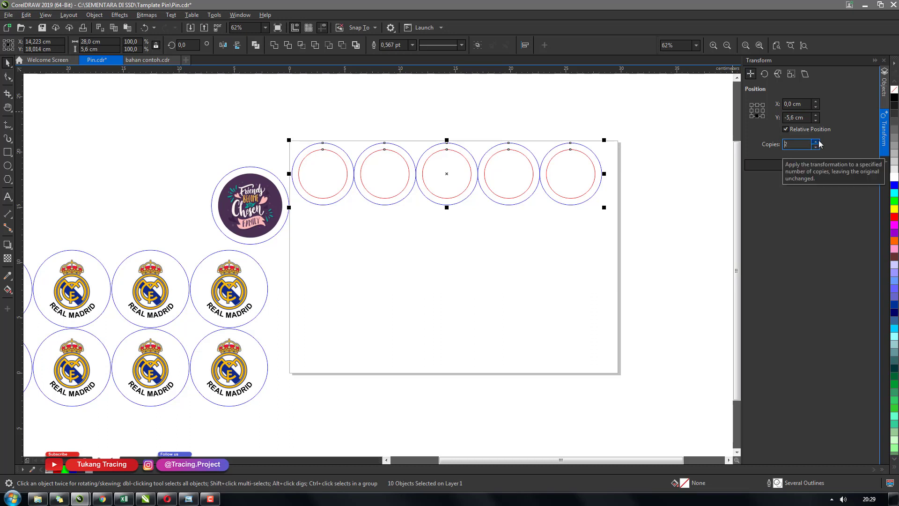
click(807, 166)
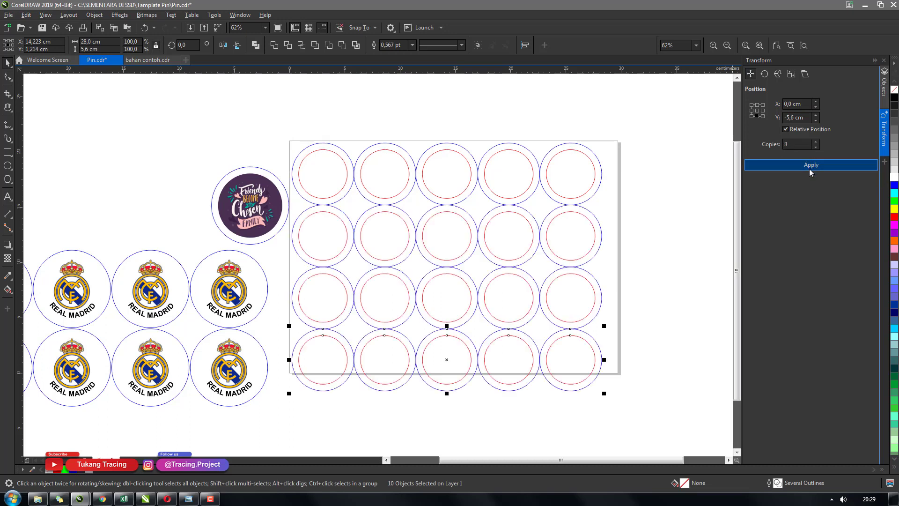
Step: Check the spacing between the circles and undo the three copied rows
click(395, 417)
drag(673, 443, 281, 318)
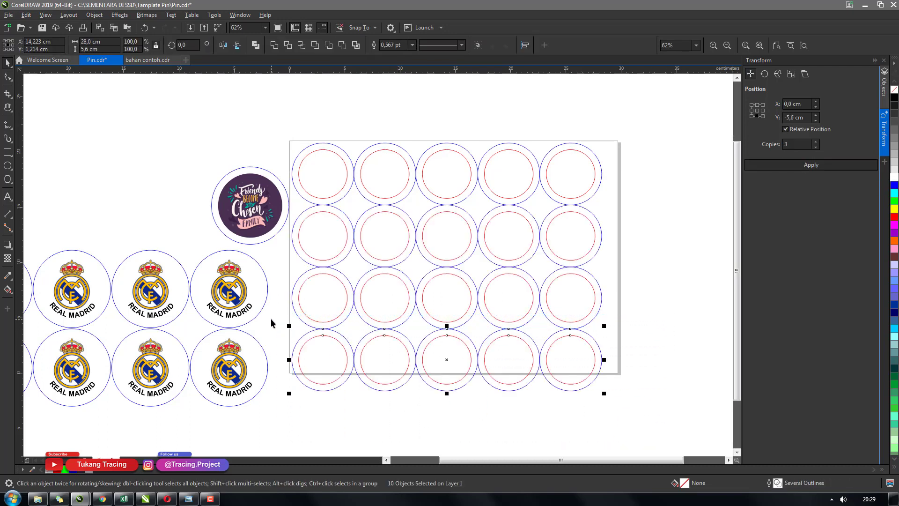
scroll(453, 323, up, 4)
scroll(465, 209, down, 4)
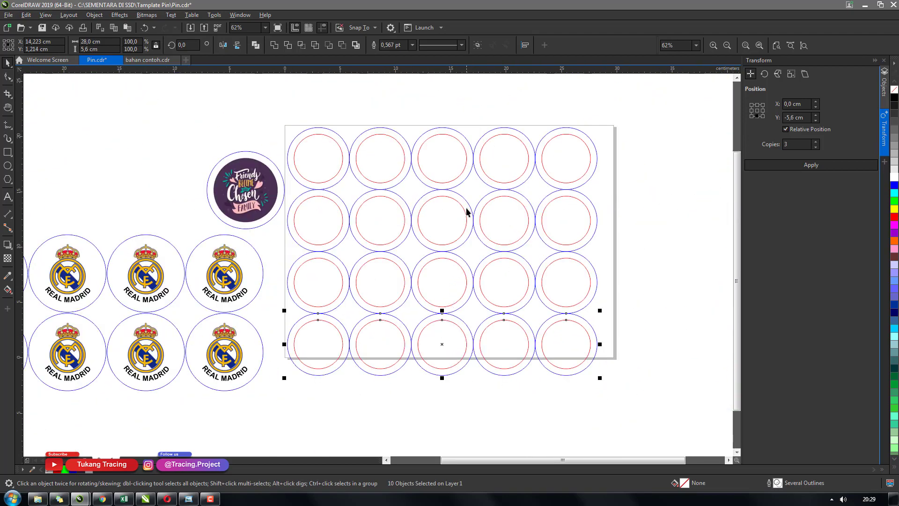
scroll(465, 207, up, 6)
scroll(466, 206, down, 2)
scroll(314, 135, down, 2)
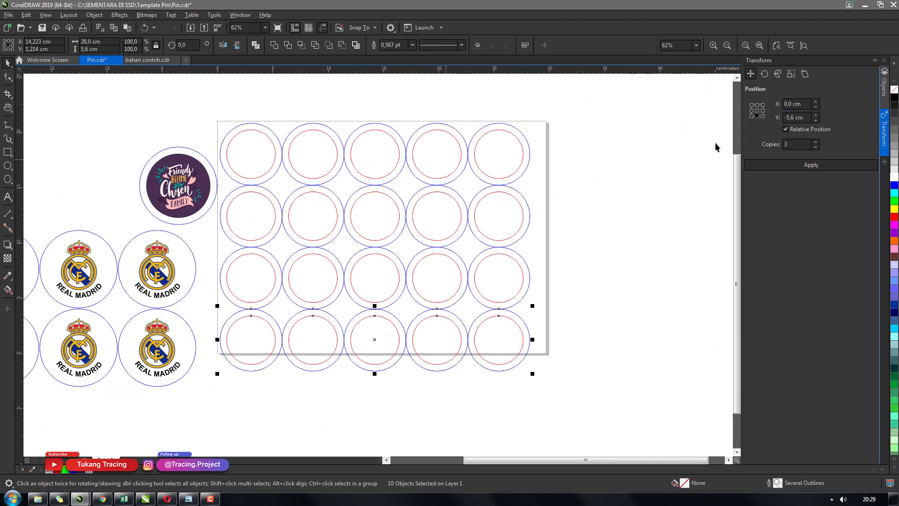
key(ctrl+z)
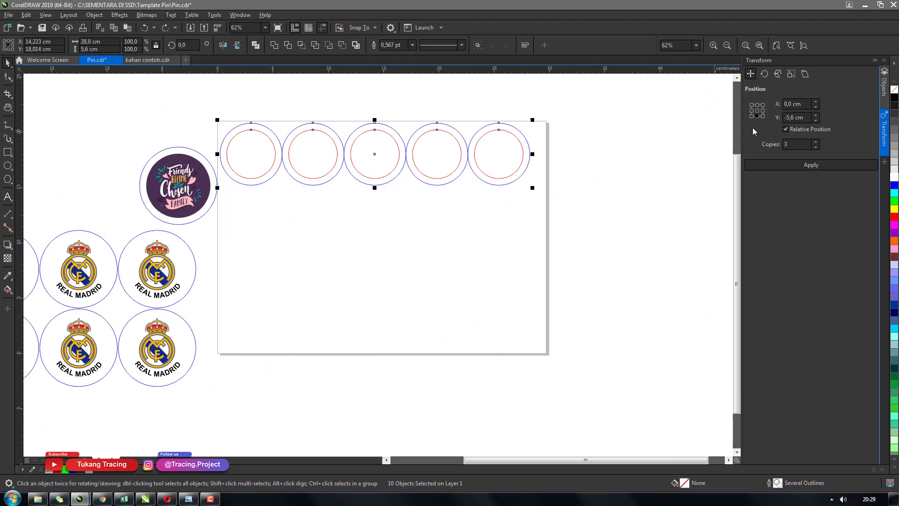
key(ctrl+z)
key(ctrl+shift+z)
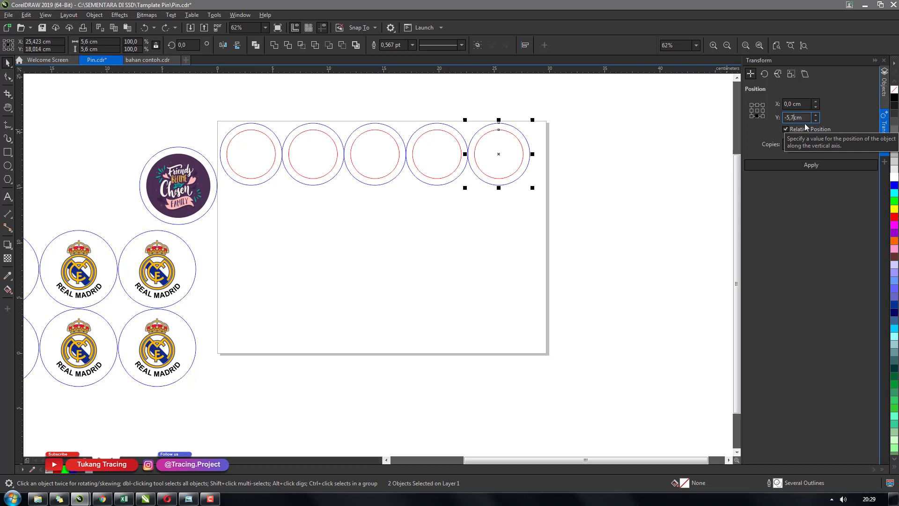
Step: Create three copies of only the last circle template at a relative Y of -5.7 cm and delete those copies
click(789, 166)
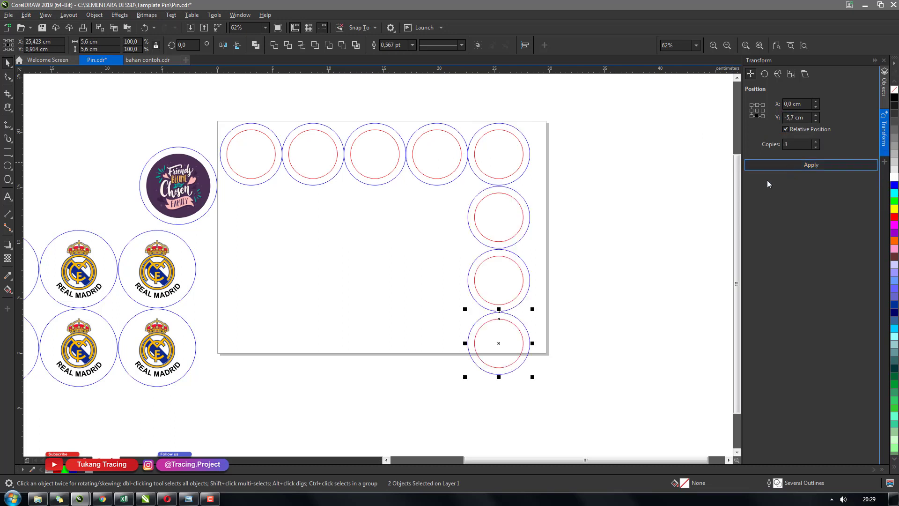
drag(586, 399, 435, 177)
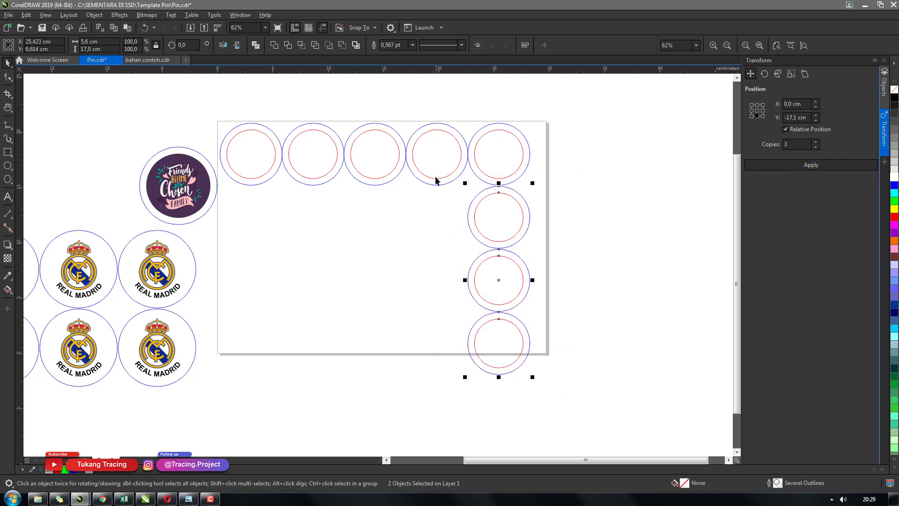
key(Delete)
Step: Select the entire top row of circle templates and create three copies at a relative Y of -5.7 cm
drag(586, 286, 213, 115)
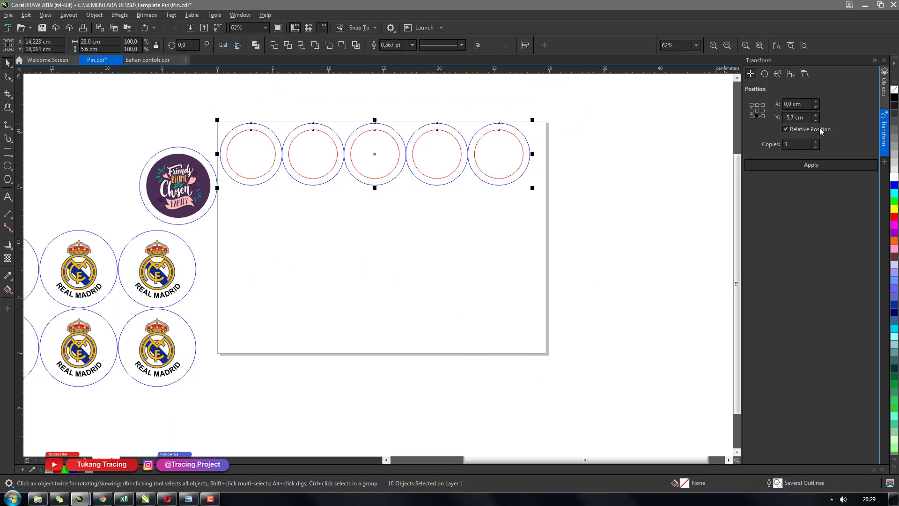
click(808, 144)
click(805, 167)
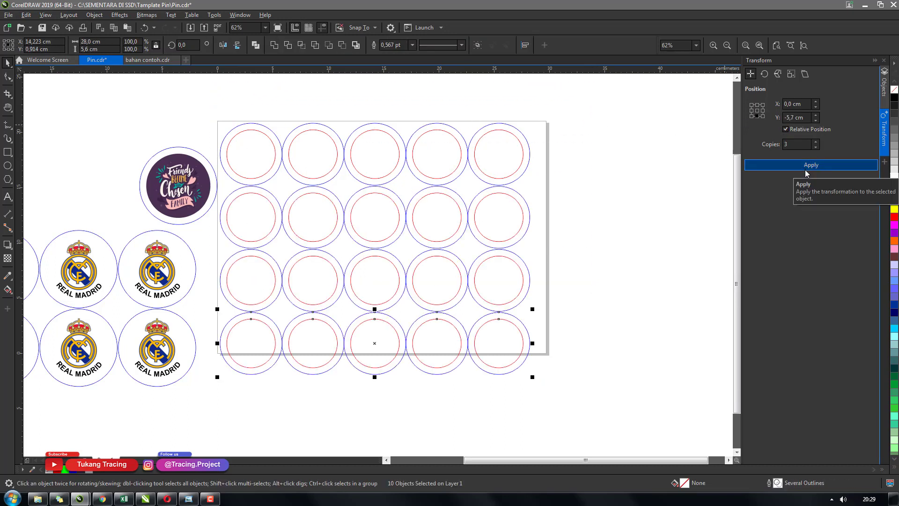
click(571, 427)
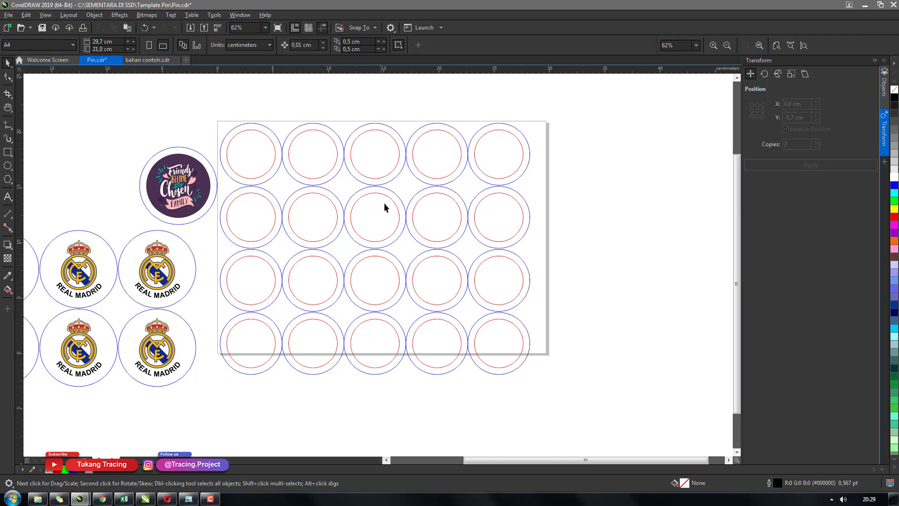
scroll(391, 201, down, 3)
scroll(355, 206, up, 1)
scroll(355, 206, up, 3)
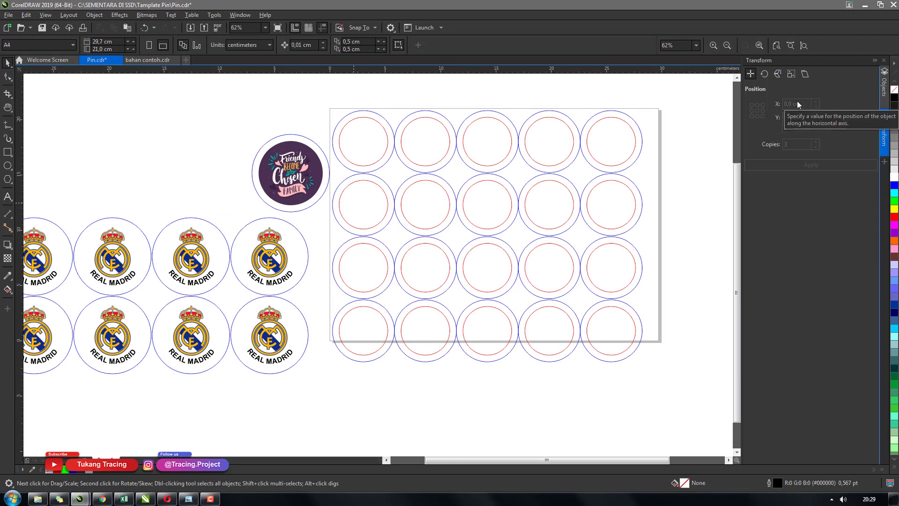
click(212, 500)
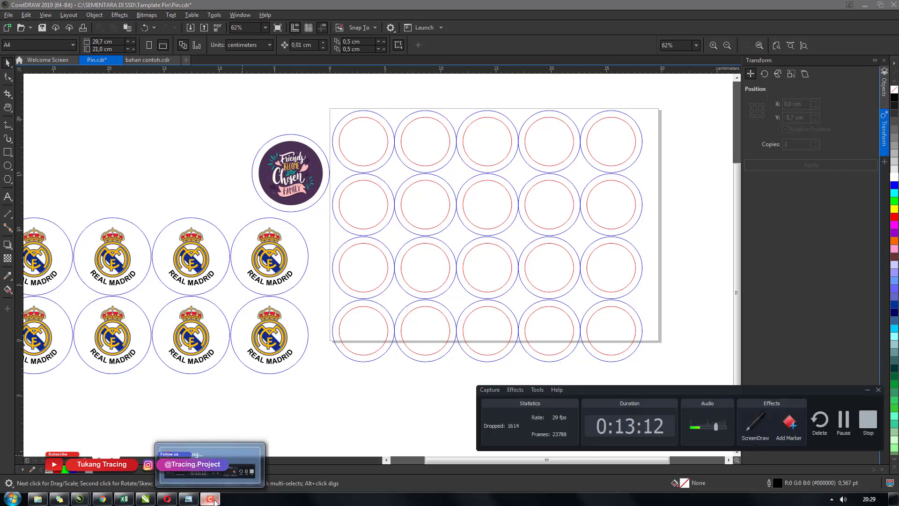
click(212, 499)
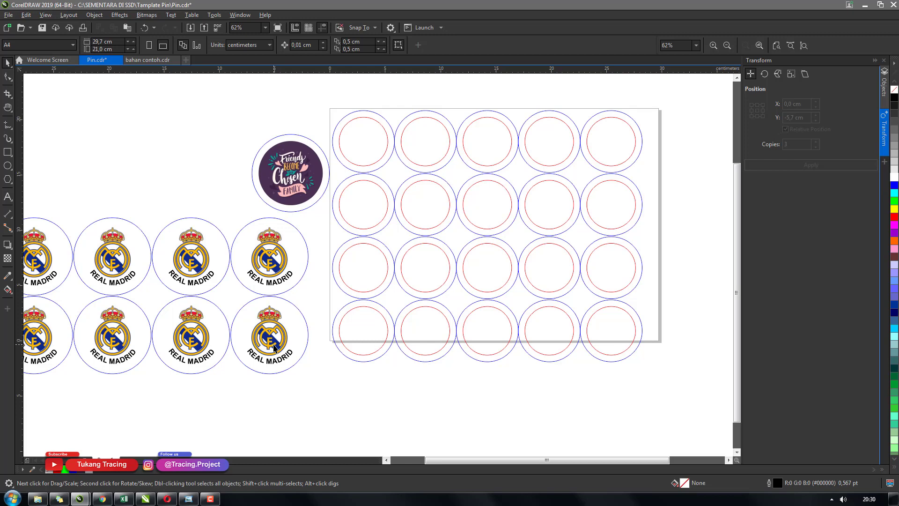
key(h)
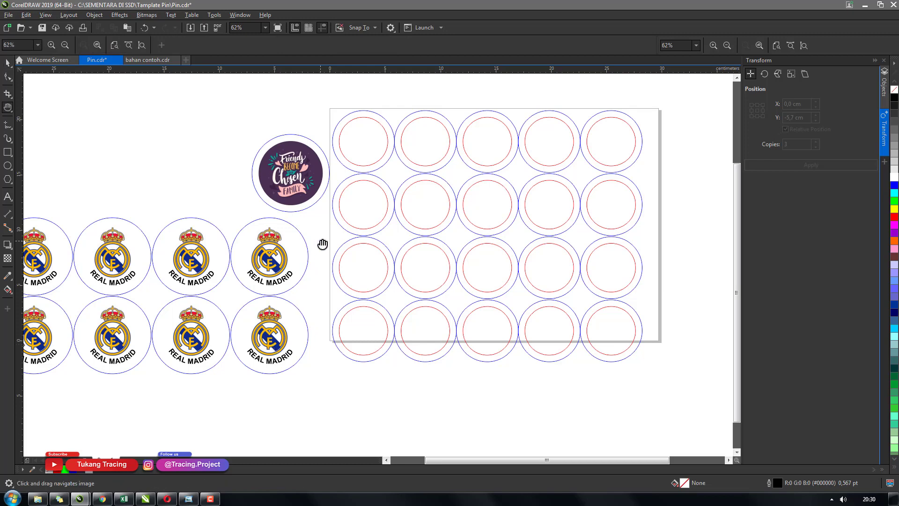
drag(322, 243, 298, 261)
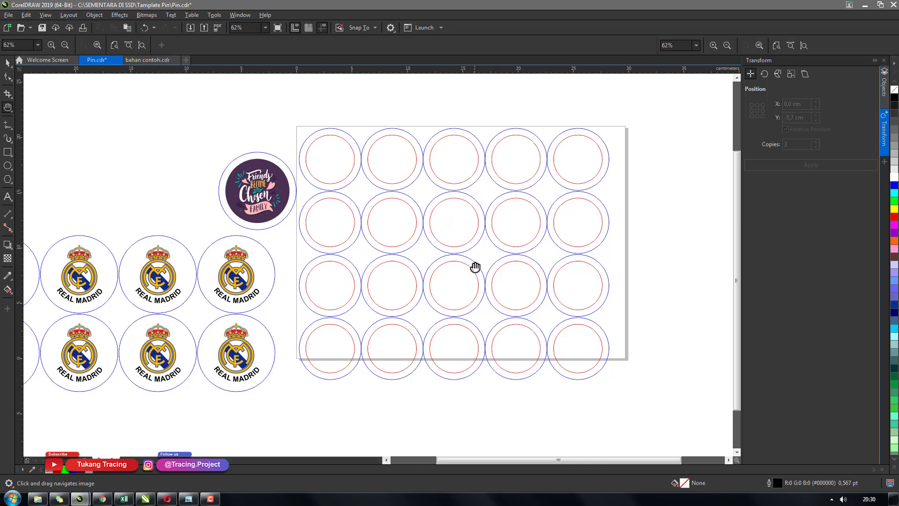
drag(469, 269, 438, 261)
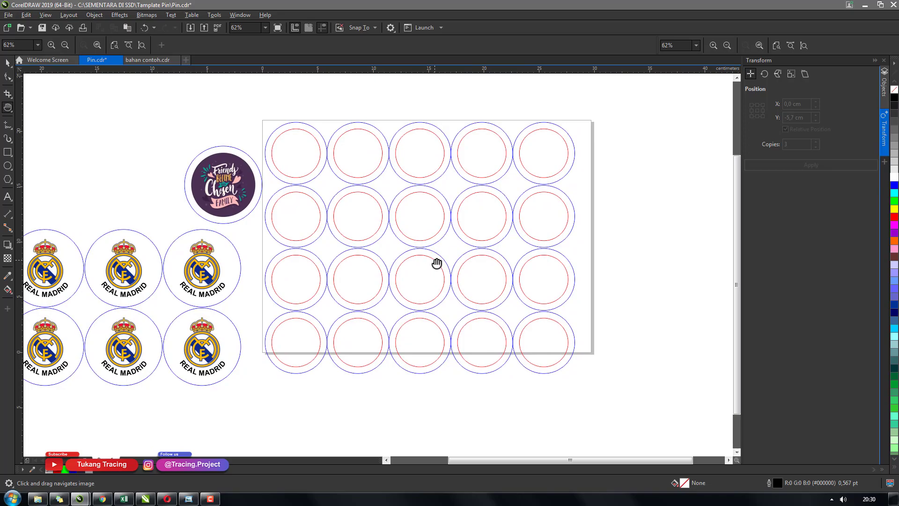
Step: Switch to the Chrome browser and view the Tukang Tracing YouTube channel's video page
click(103, 500)
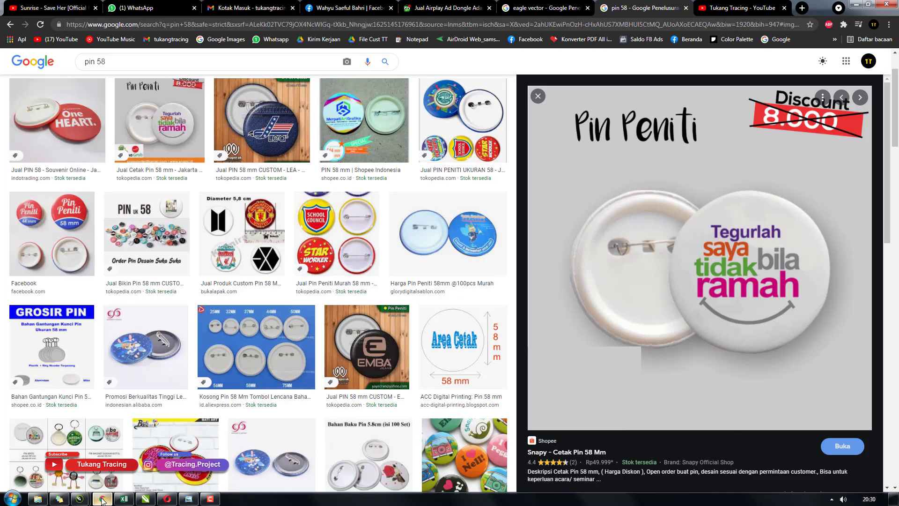
click(714, 8)
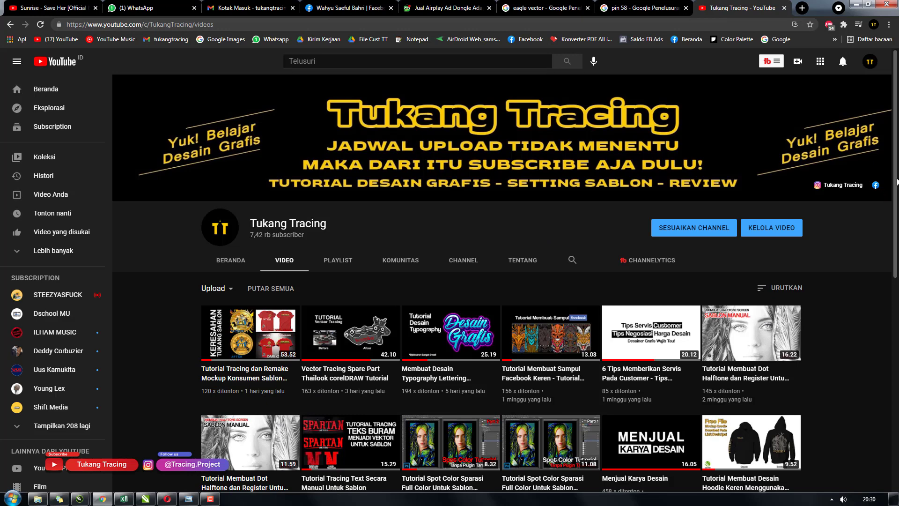
drag(897, 182, 892, 159)
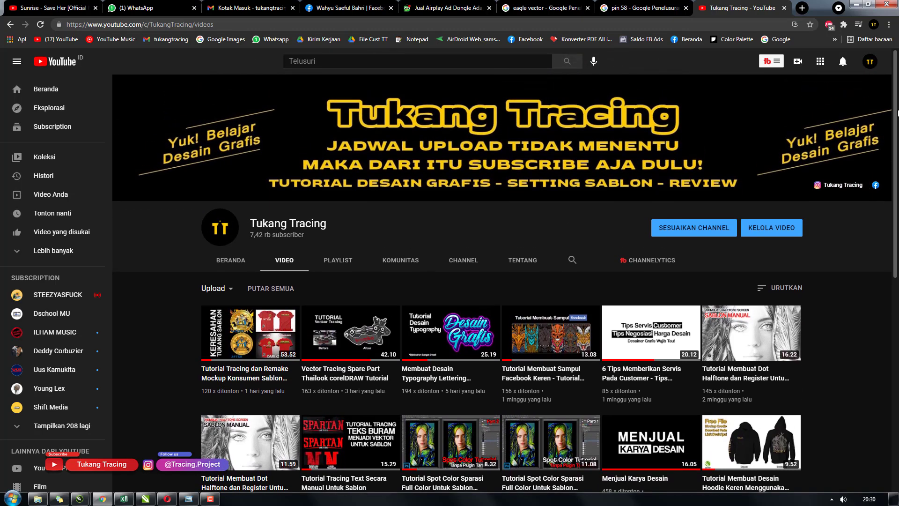